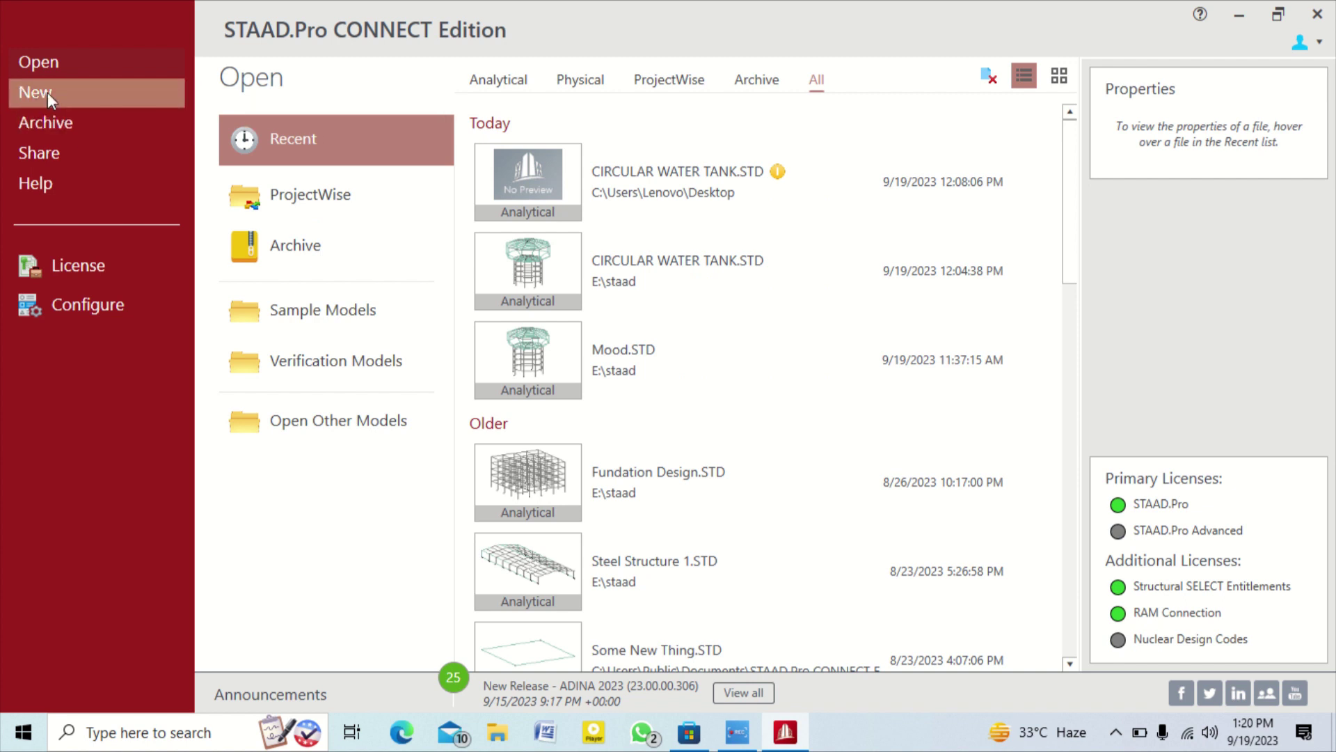
Start a new model and enter model 1 as its file name
left_click(77, 101)
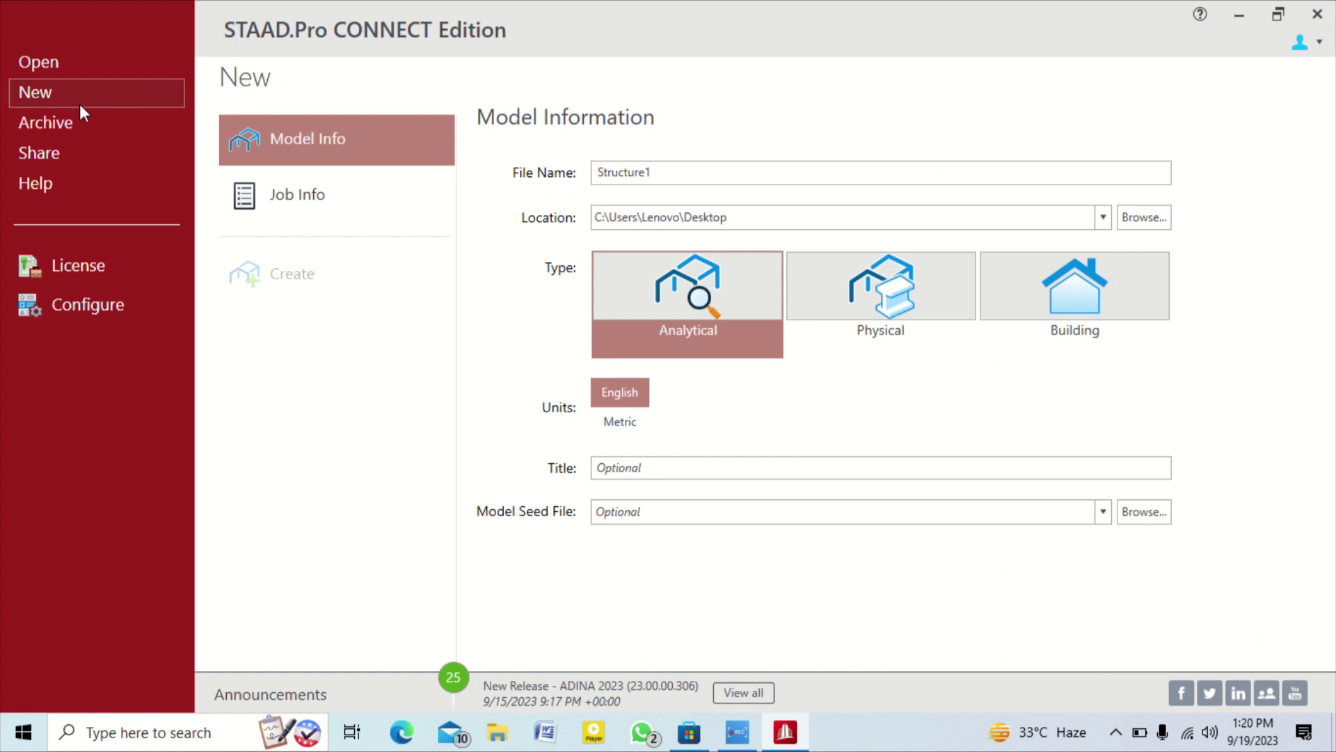
double_click(701, 172)
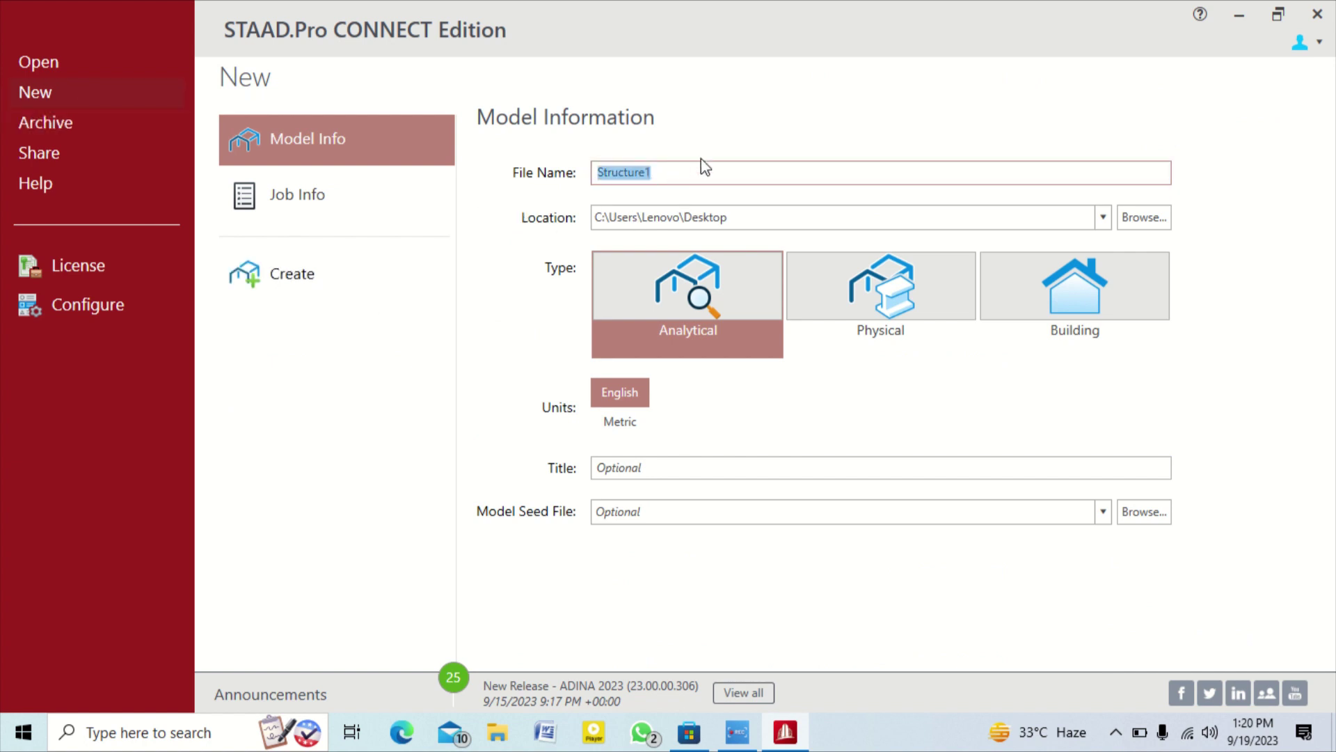
left_click(662, 174)
double_click(660, 174)
left_click_drag(659, 173, 550, 178)
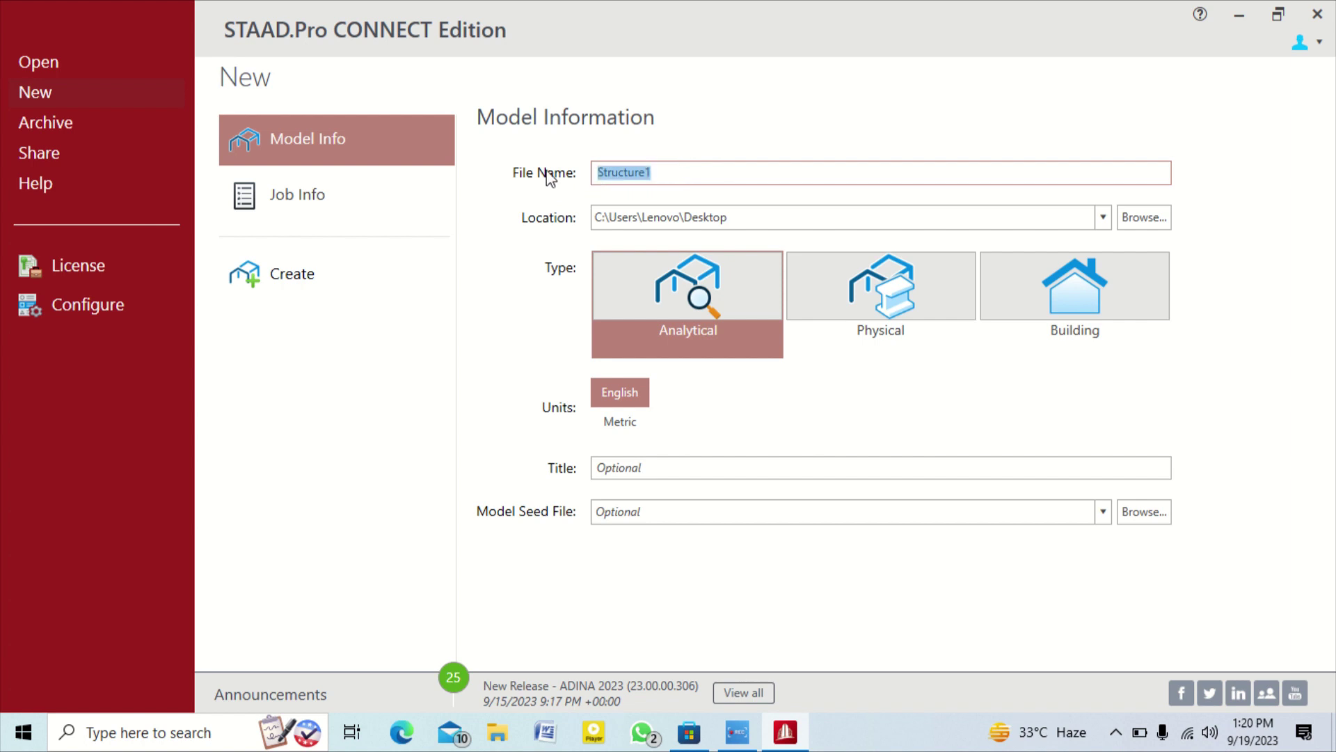
left_click(662, 178)
left_click_drag(662, 178, 590, 154)
type("model 1")
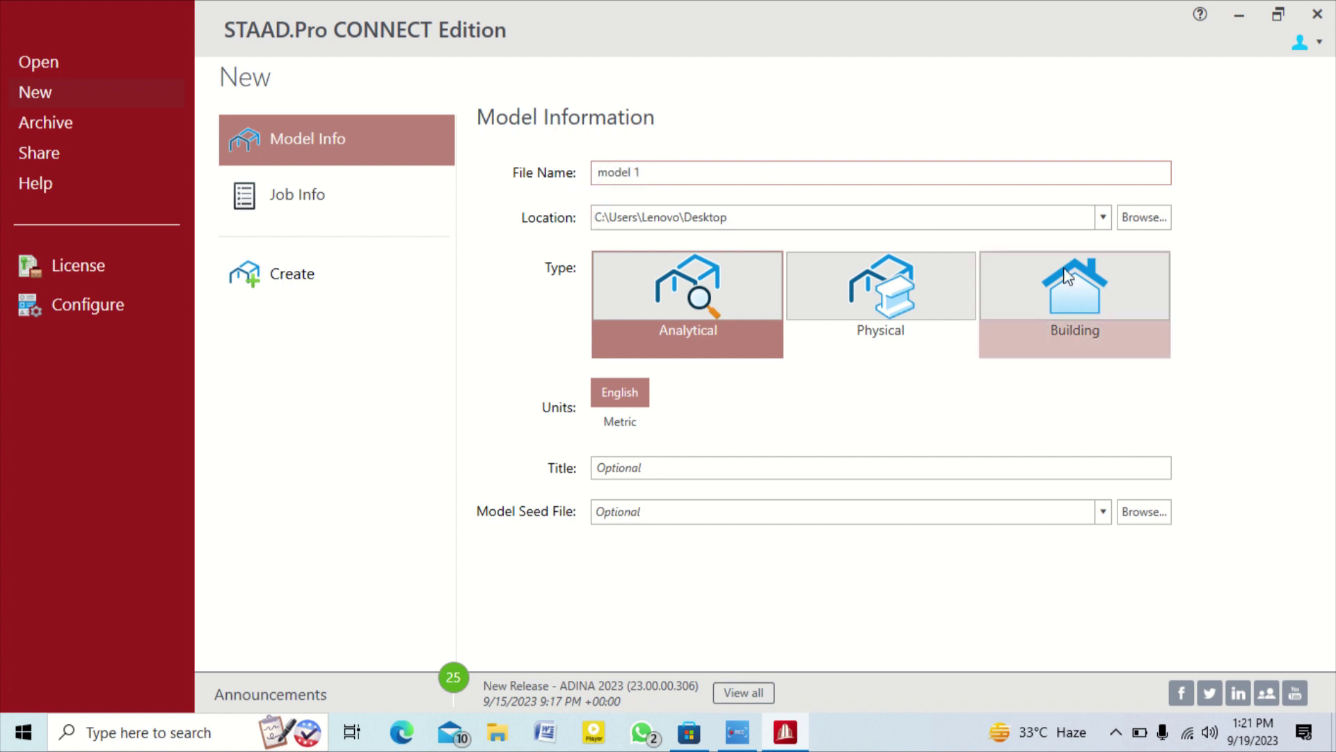
Browse for the model location and create a new folder on the Desktop
left_click(1160, 223)
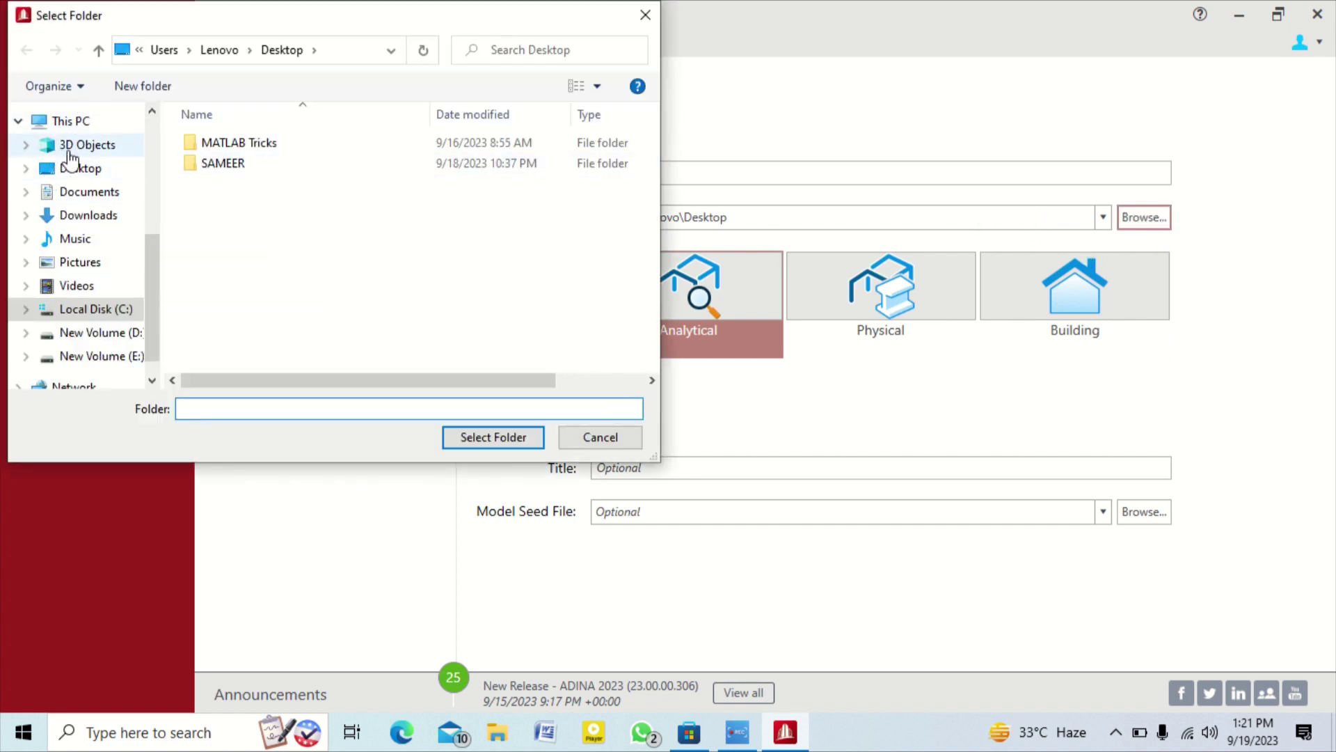
left_click(77, 168)
right_click(492, 209)
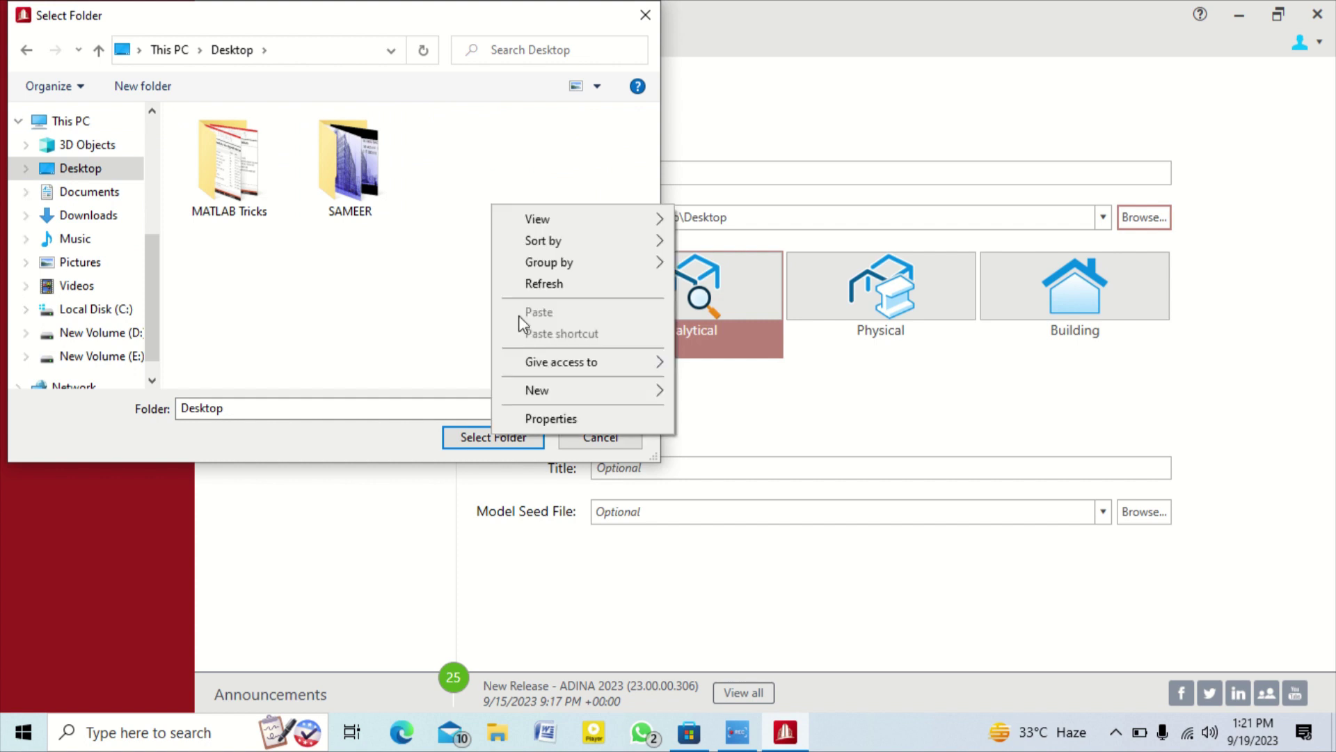
mouse_move(607, 395)
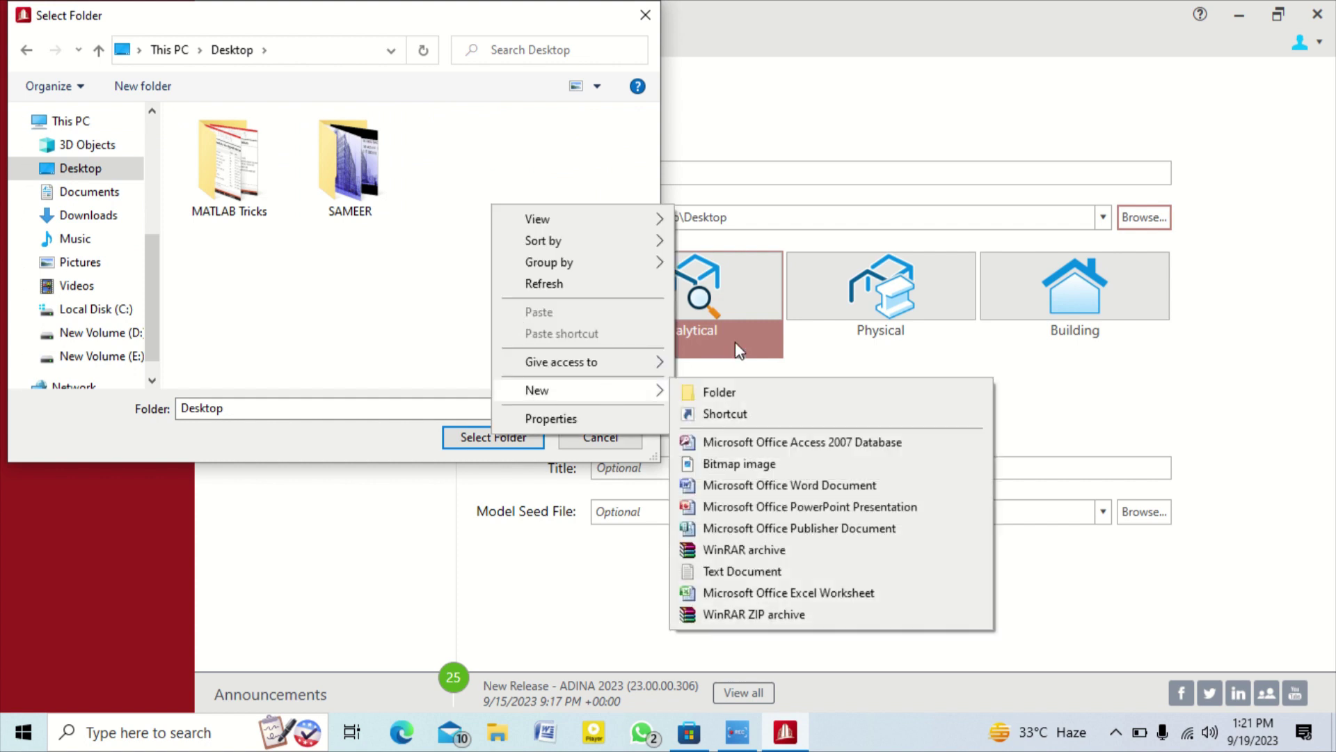
left_click(743, 394)
key("Return")
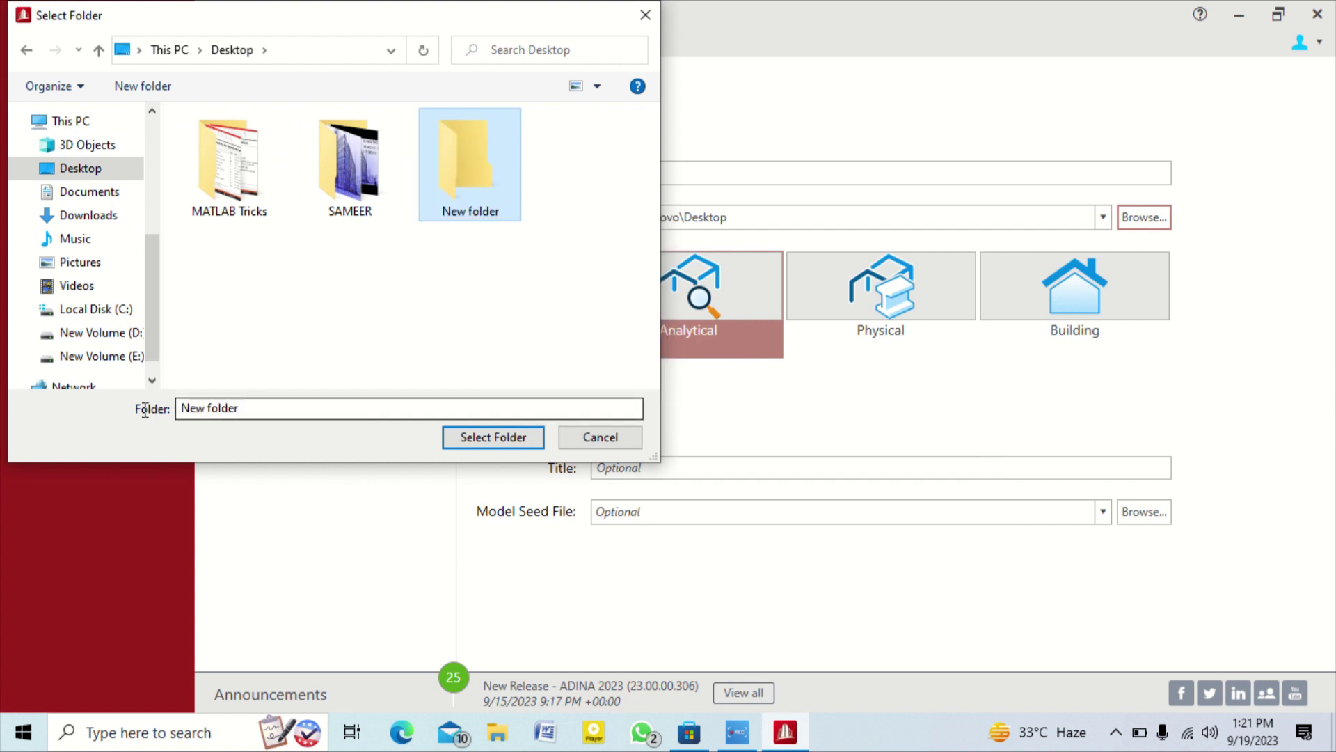
Rename the new Desktop folder as STAAD PRO WORK
left_click(467, 212)
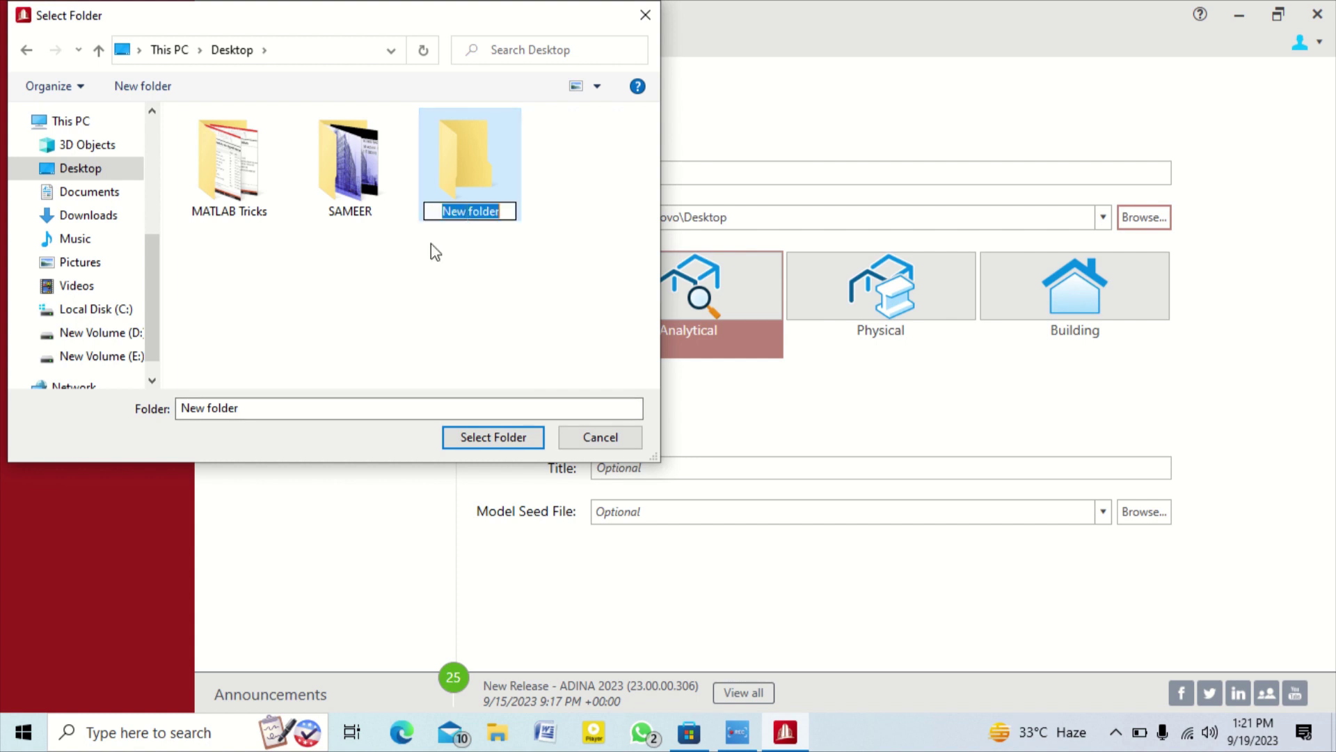
type("STADDV")
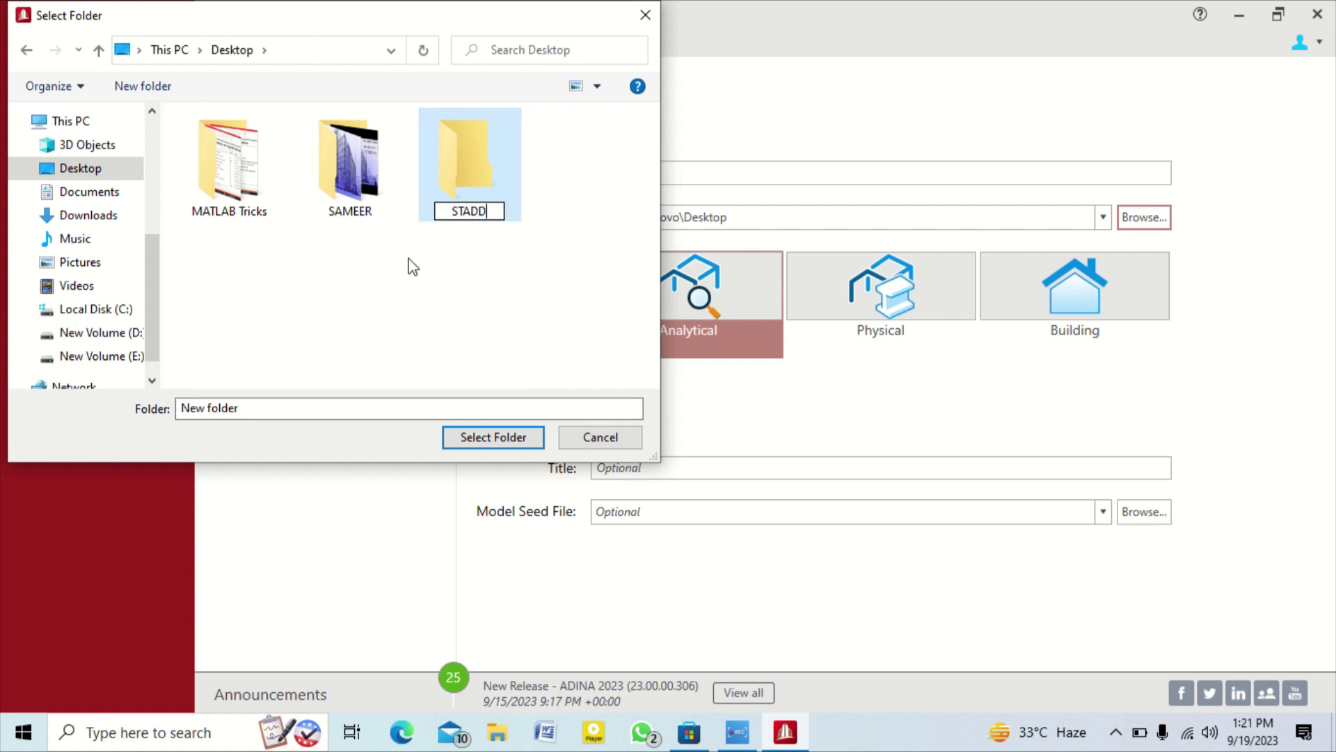
key("BackSpace")
key("BackSpace")
key("BackSpace")
key("BackSpace")
type("AAD PRO")
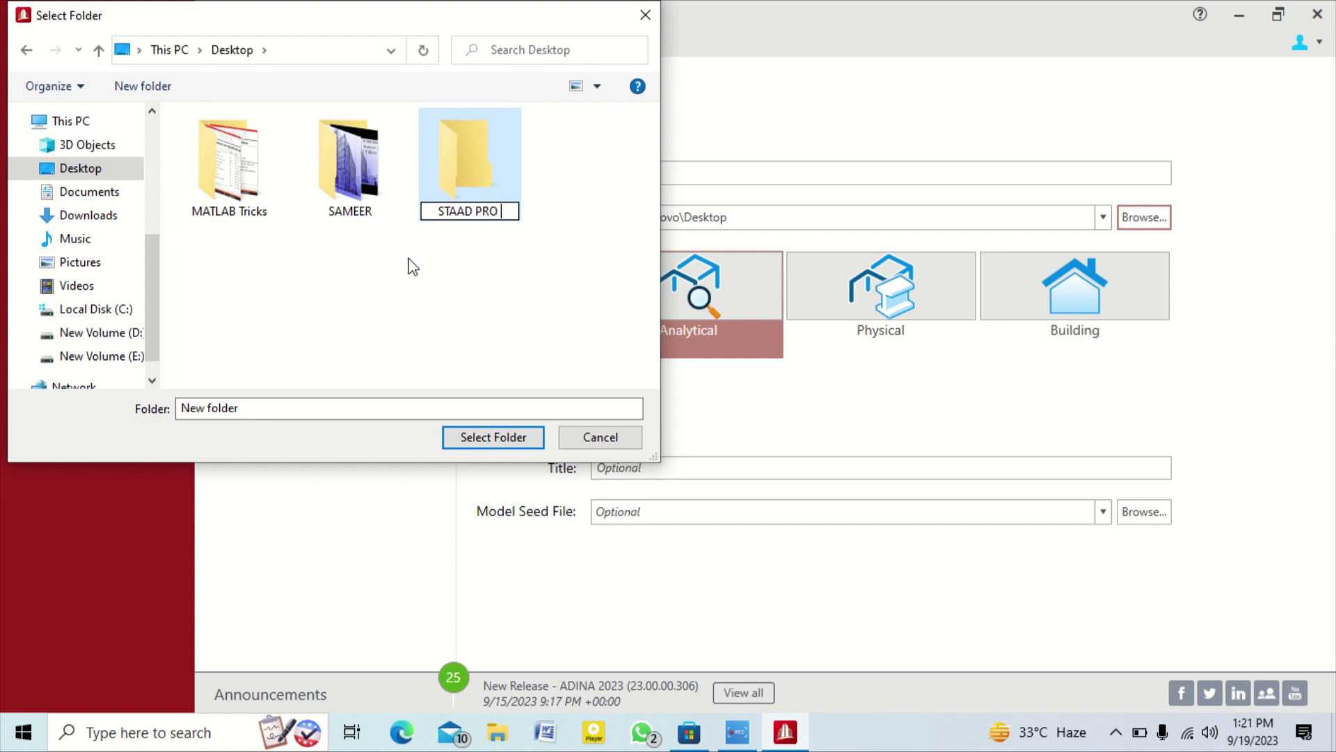
type(" WOR")
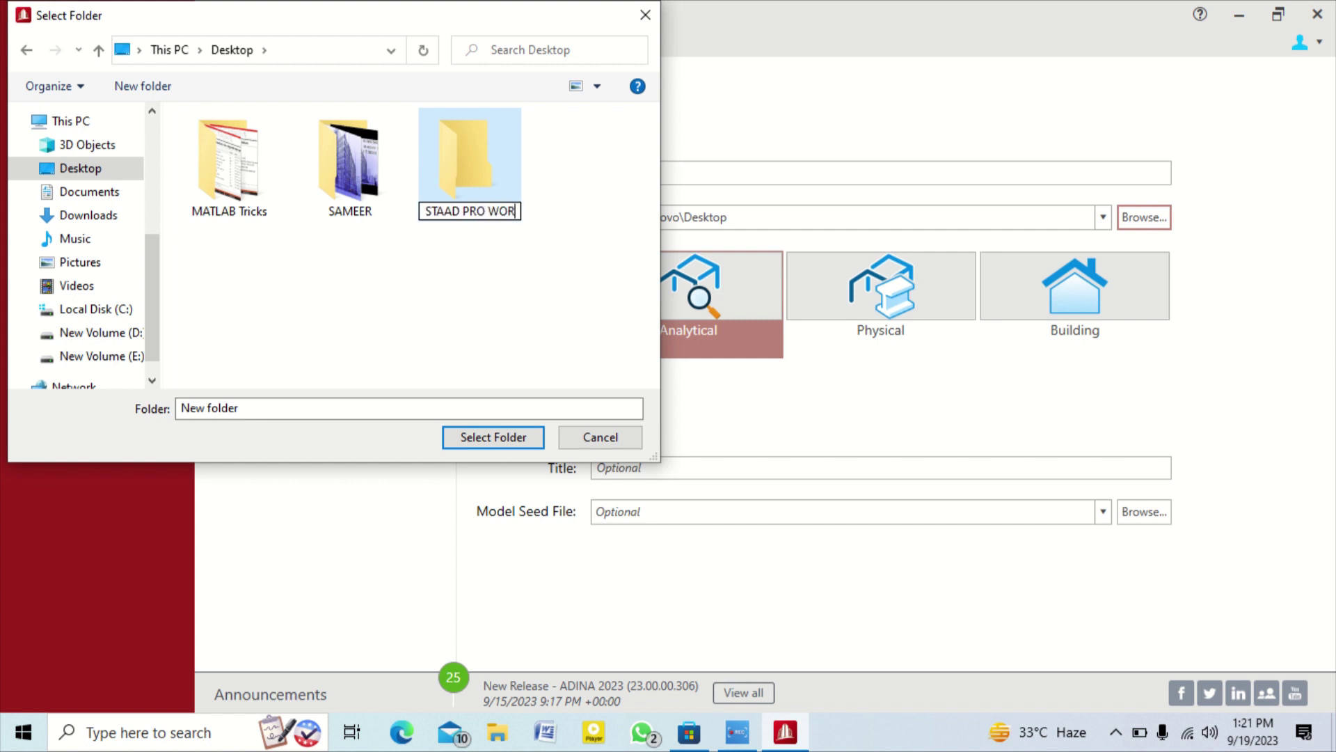
type("K")
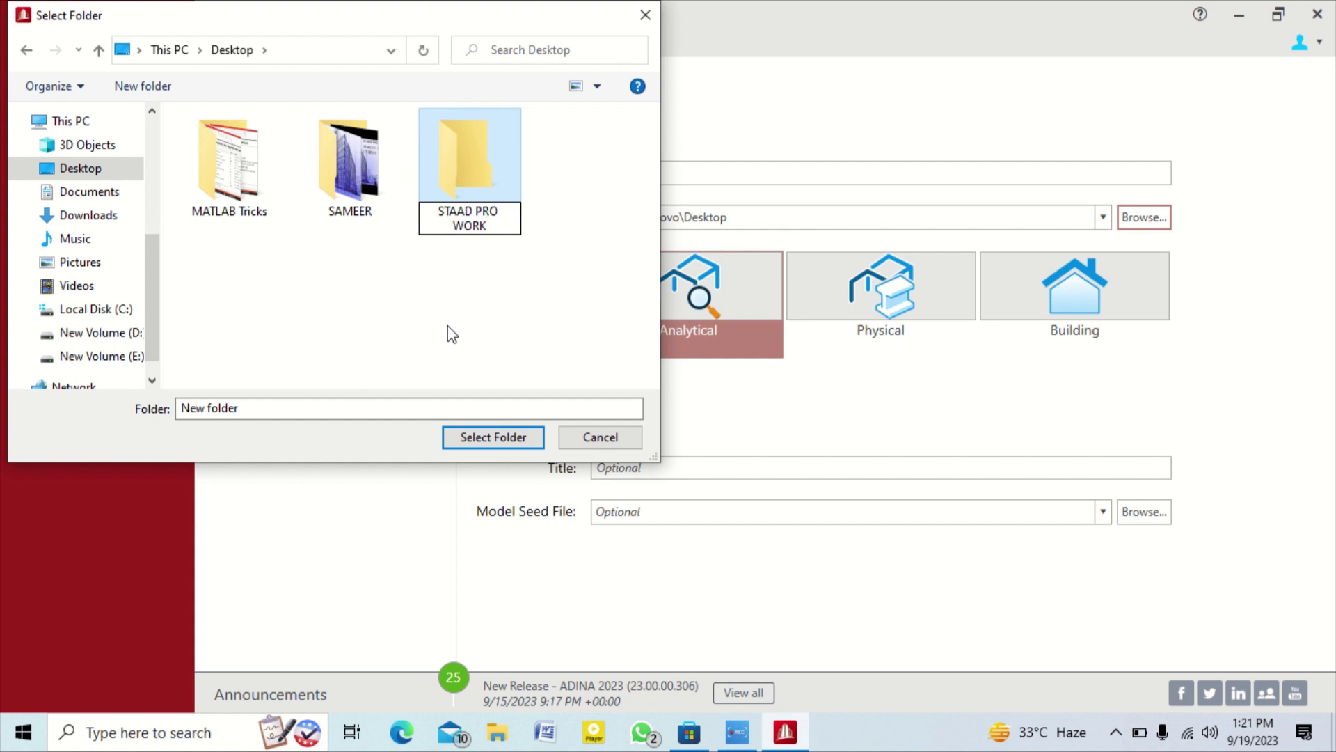
left_click(488, 285)
Choose the STAAD PRO WORK folder as the location for the model file
key("Return")
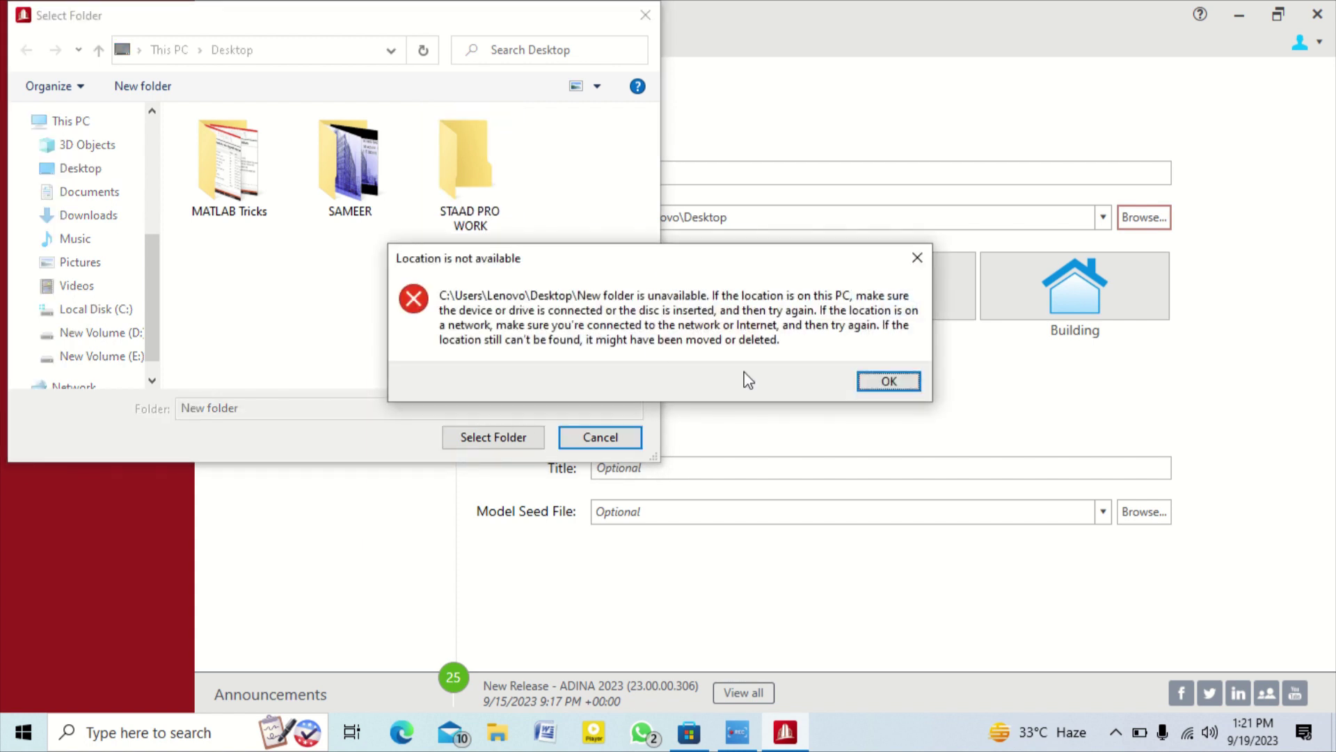
left_click(888, 382)
left_click(486, 199)
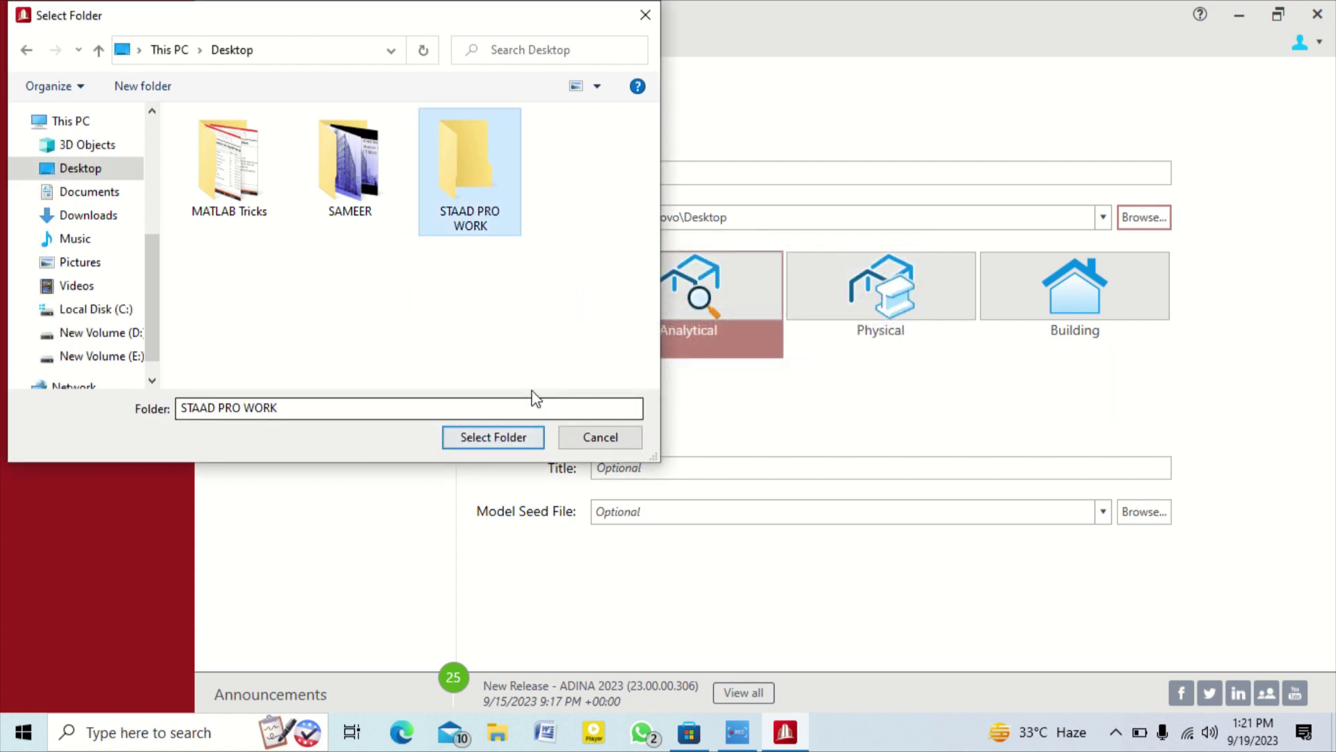
left_click(494, 444)
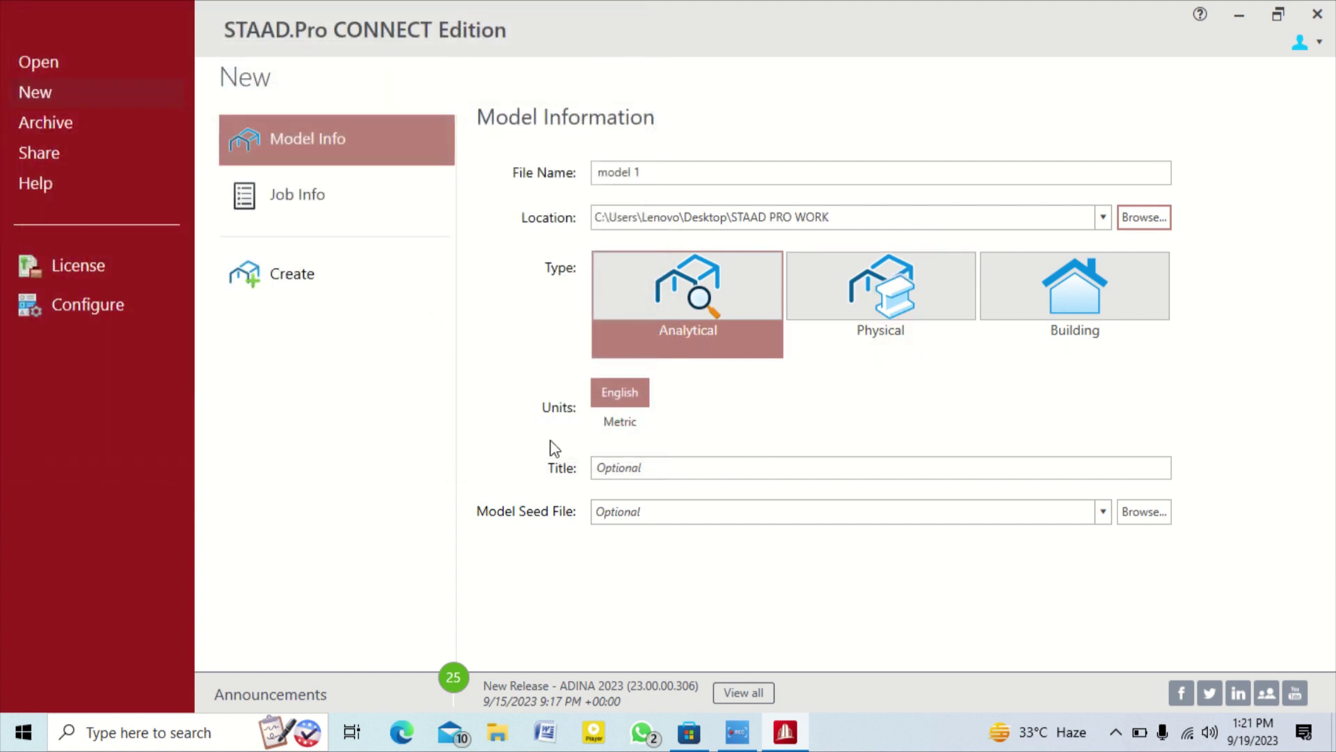
Set the units to Metric and create the analytical model
left_click(610, 425)
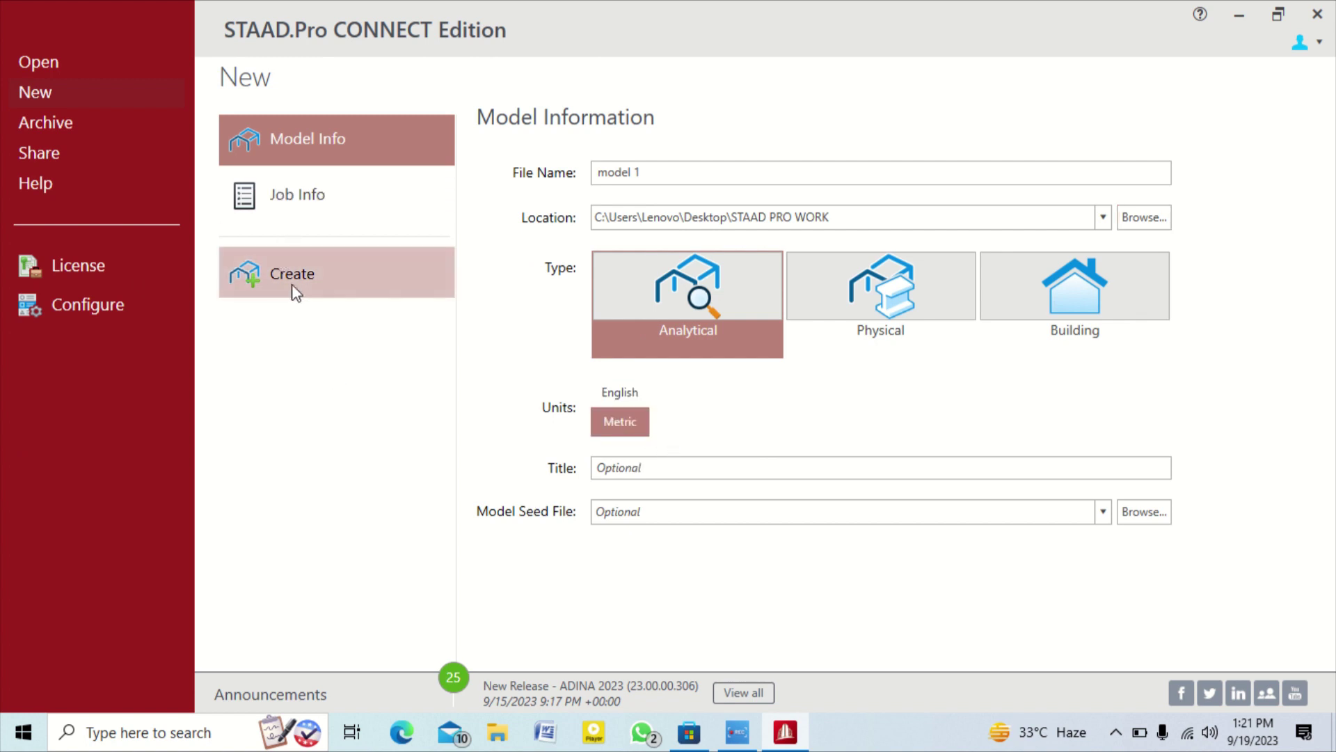
left_click(334, 293)
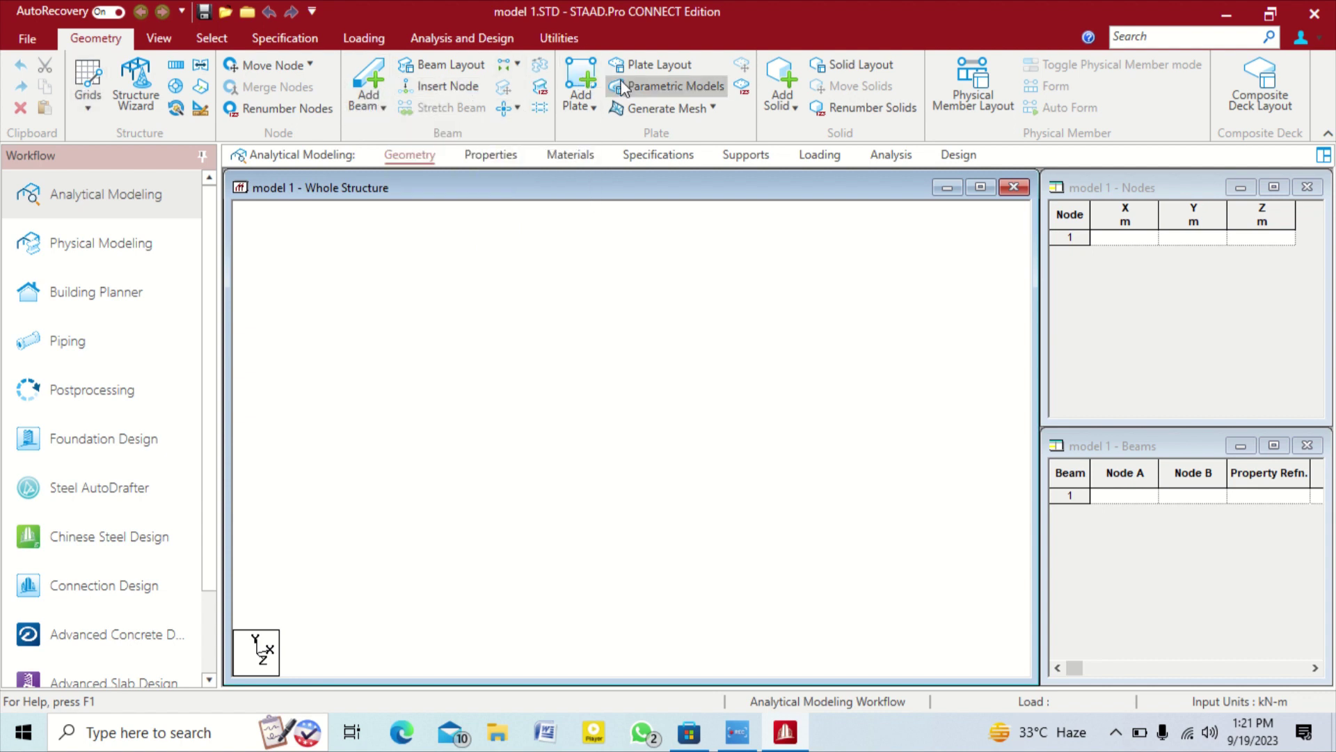
View the grid types and the truss prototypes in the Structure Wizard, and close the wizard
left_click(87, 122)
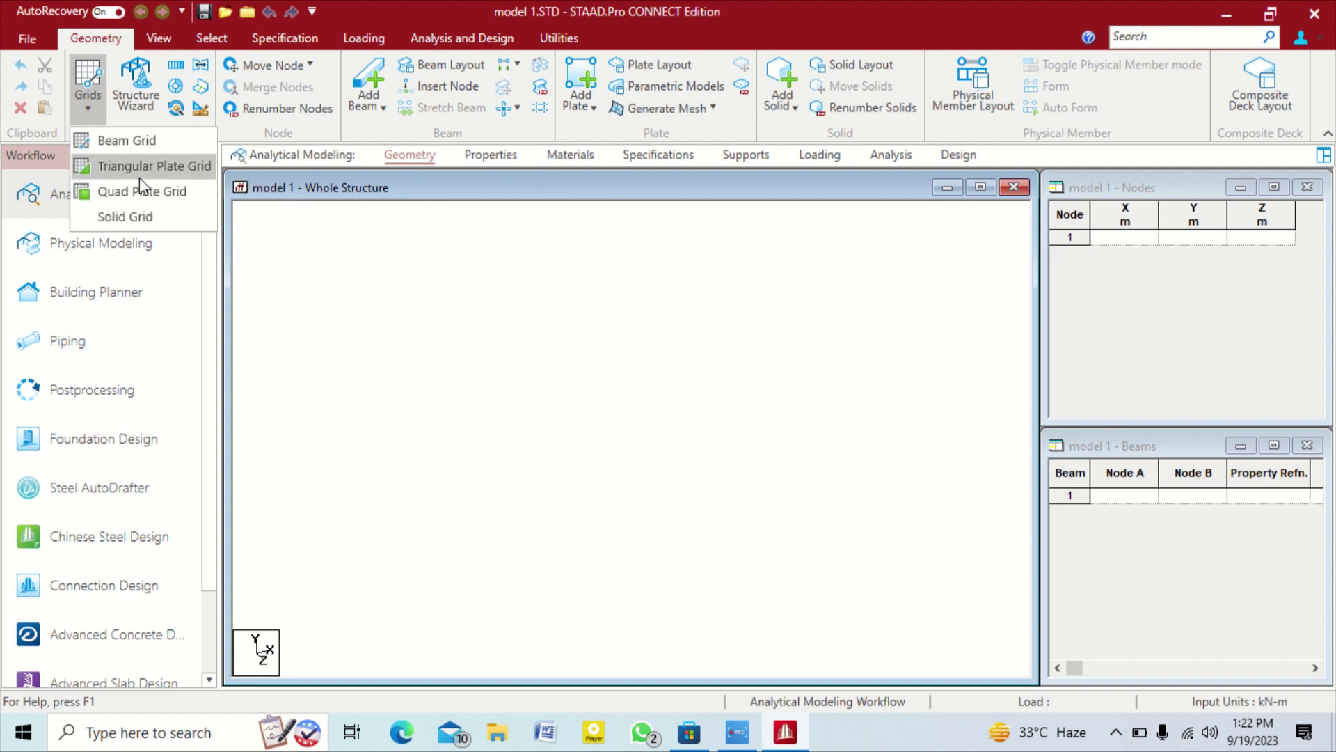
left_click(140, 116)
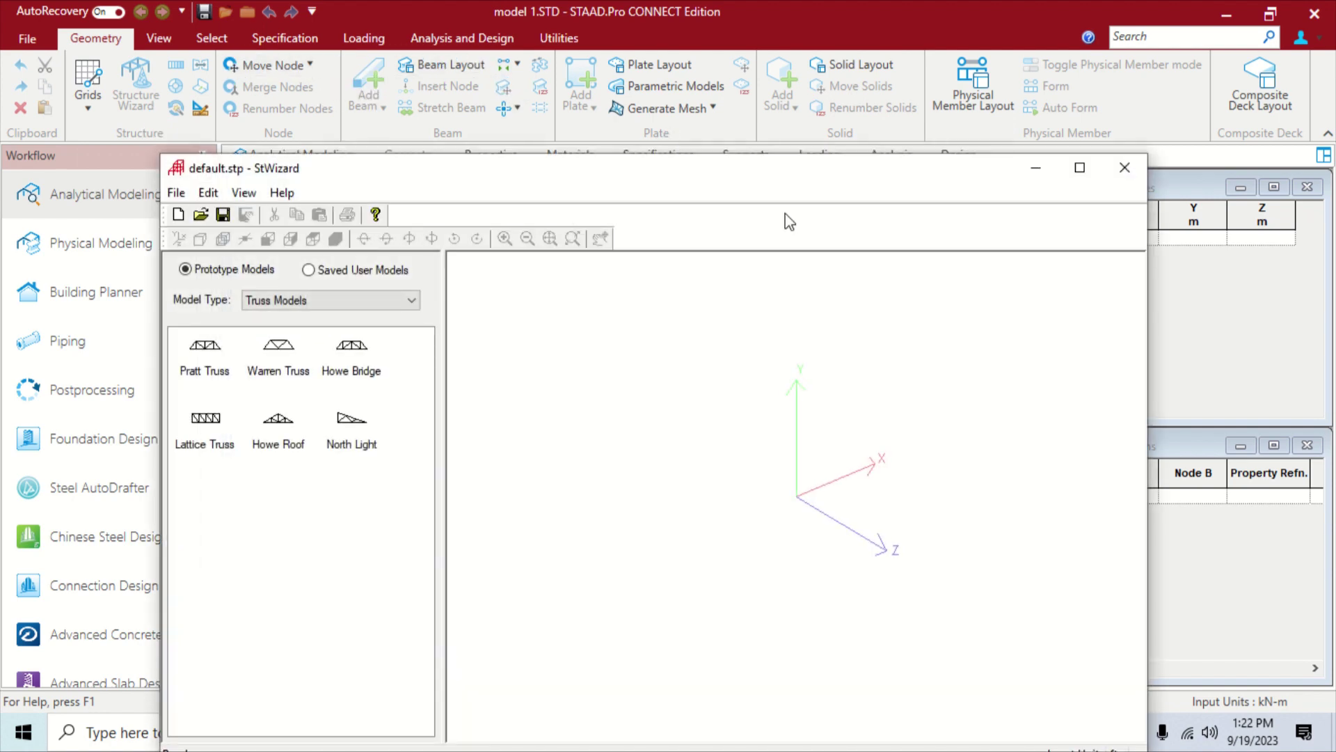
left_click(1125, 167)
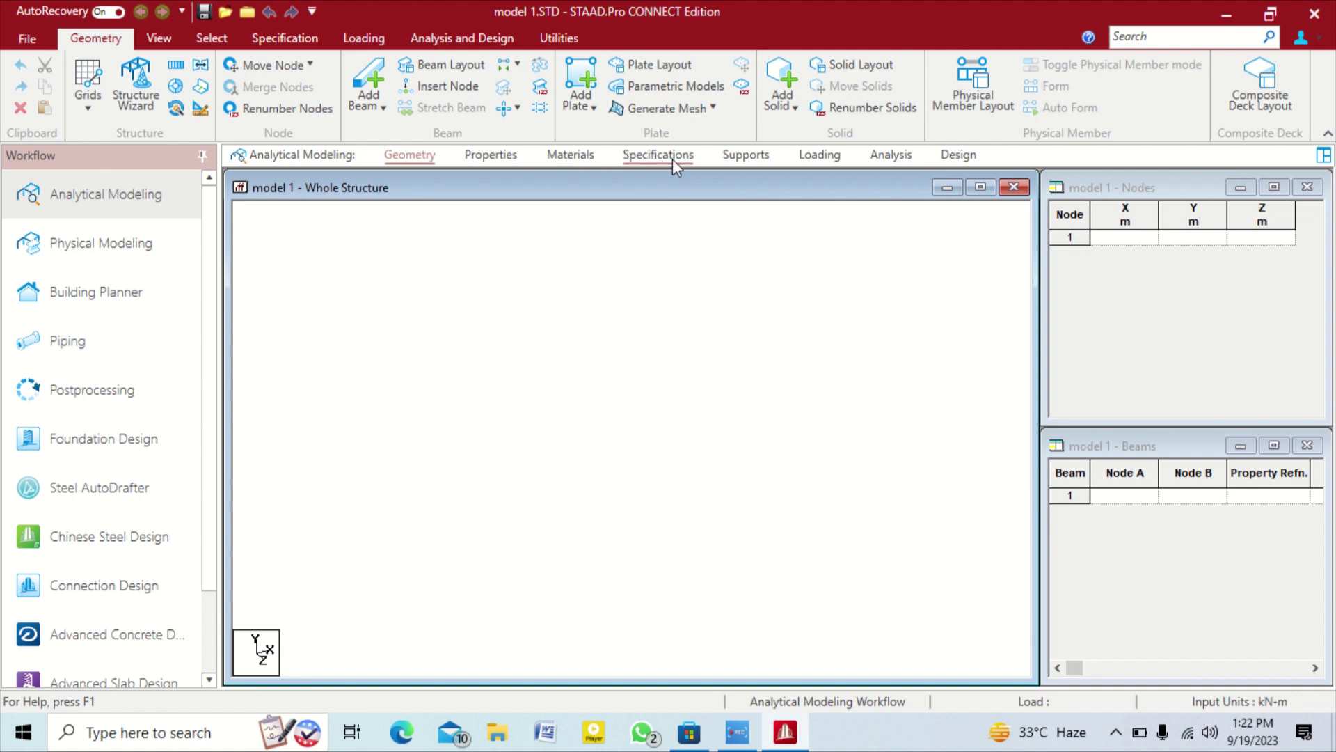
Look through the Supports, Loading and Analysis pages of the analytical workflow and return to Geometry
left_click(747, 156)
left_click(821, 156)
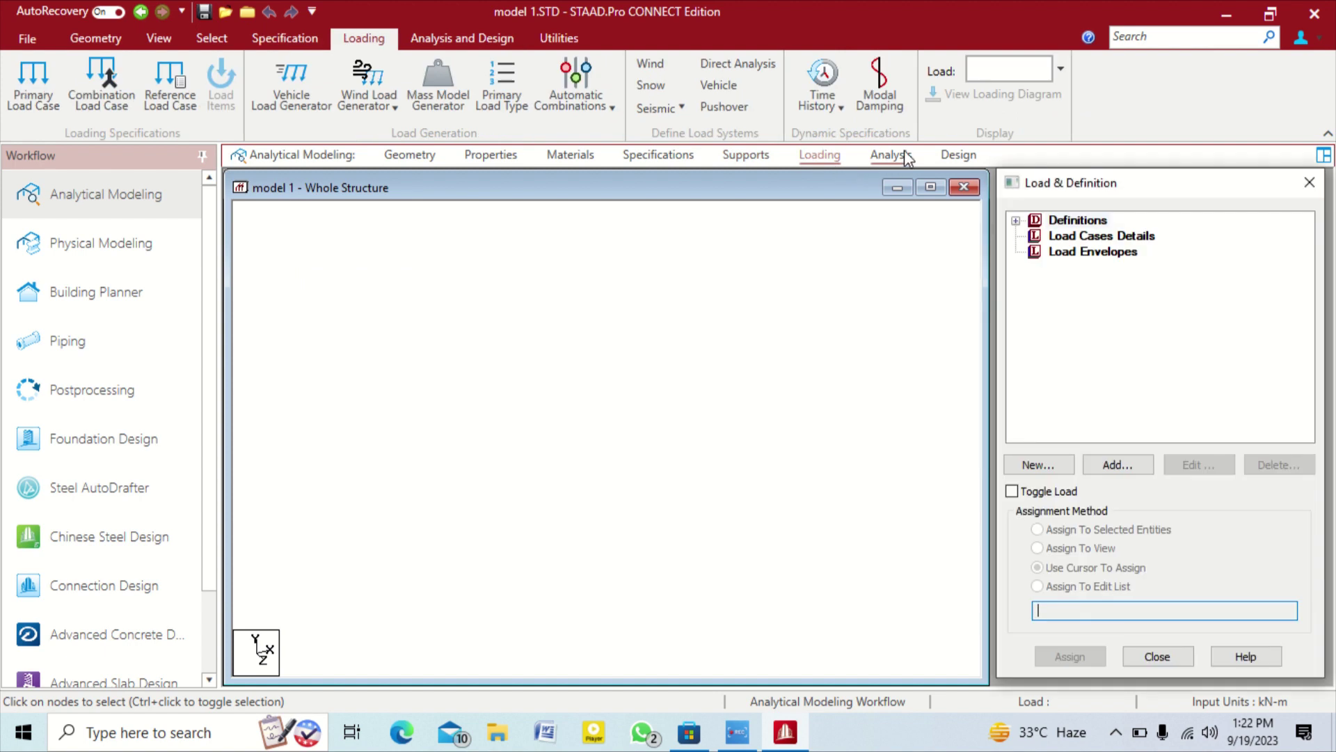
left_click(890, 157)
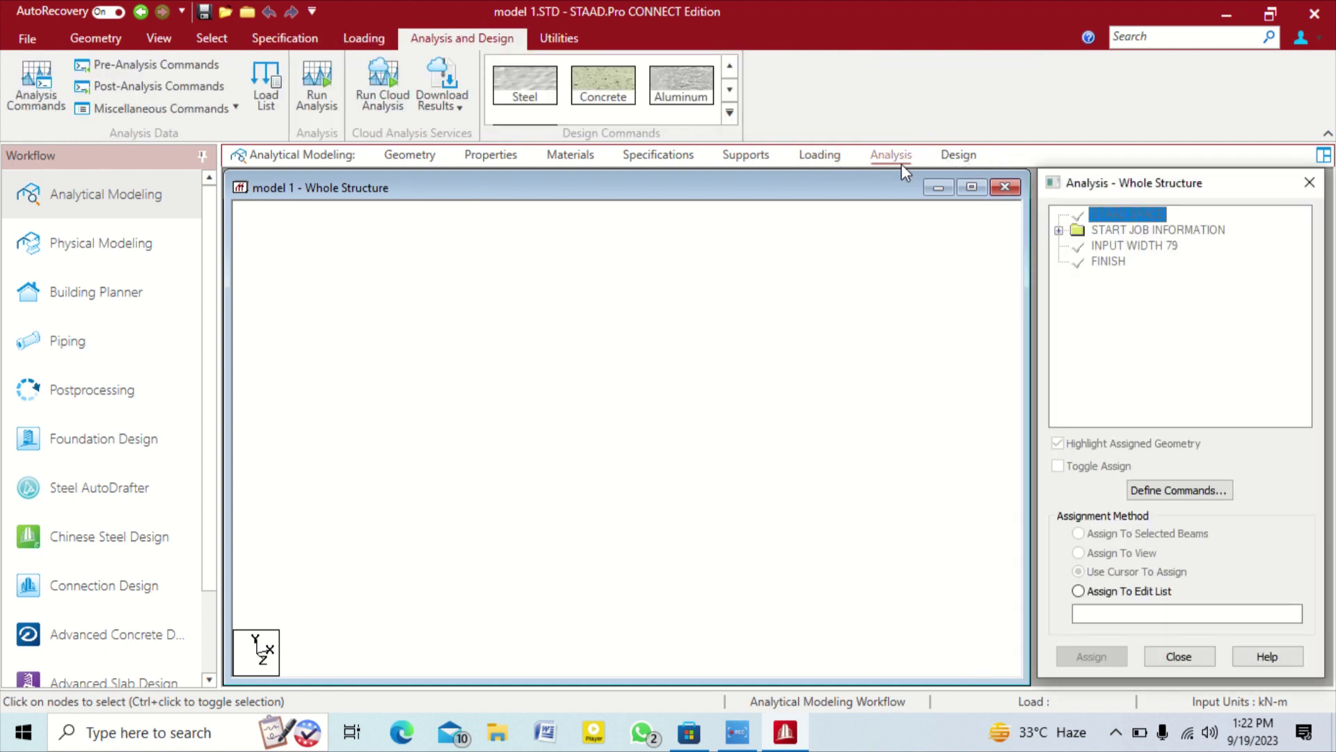
left_click(402, 164)
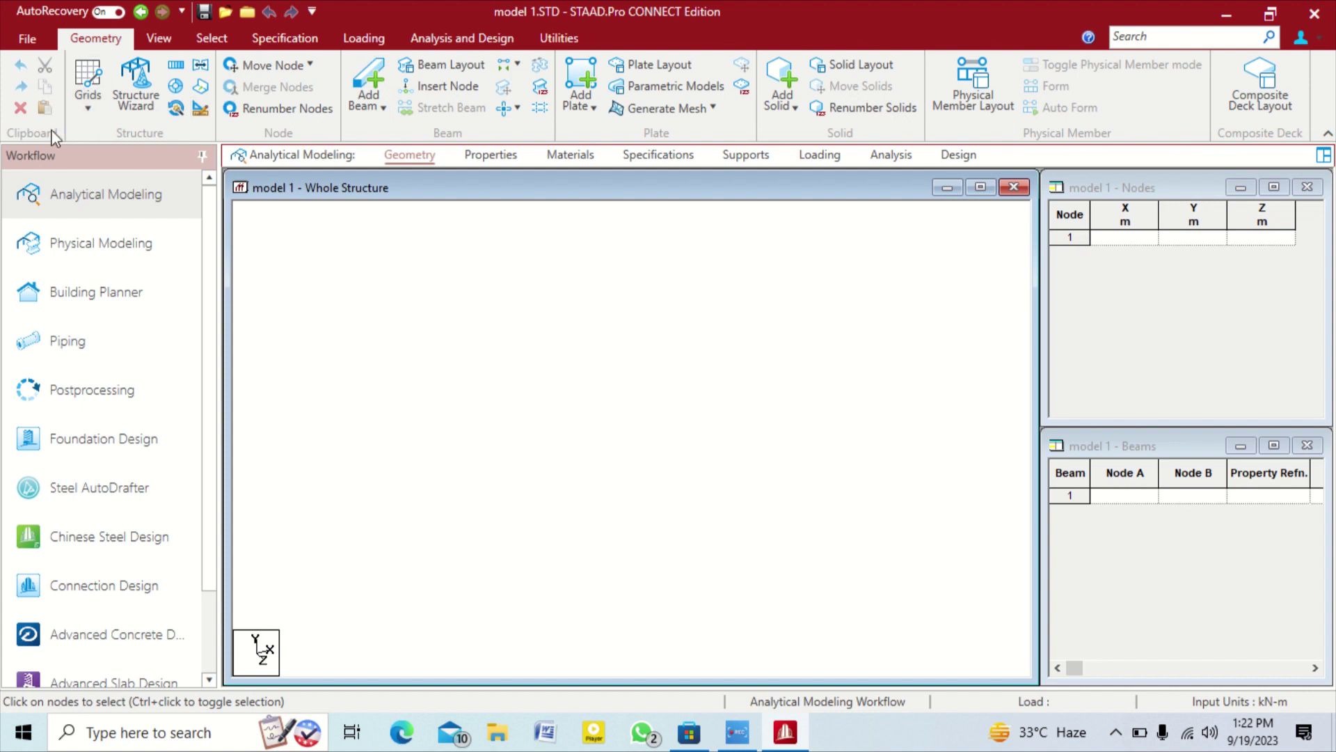
Open a beam grid and snap connected beams on the default linear grid through X,Y points (1,4), (1,7), (6,7) and (6,3)
left_click(89, 104)
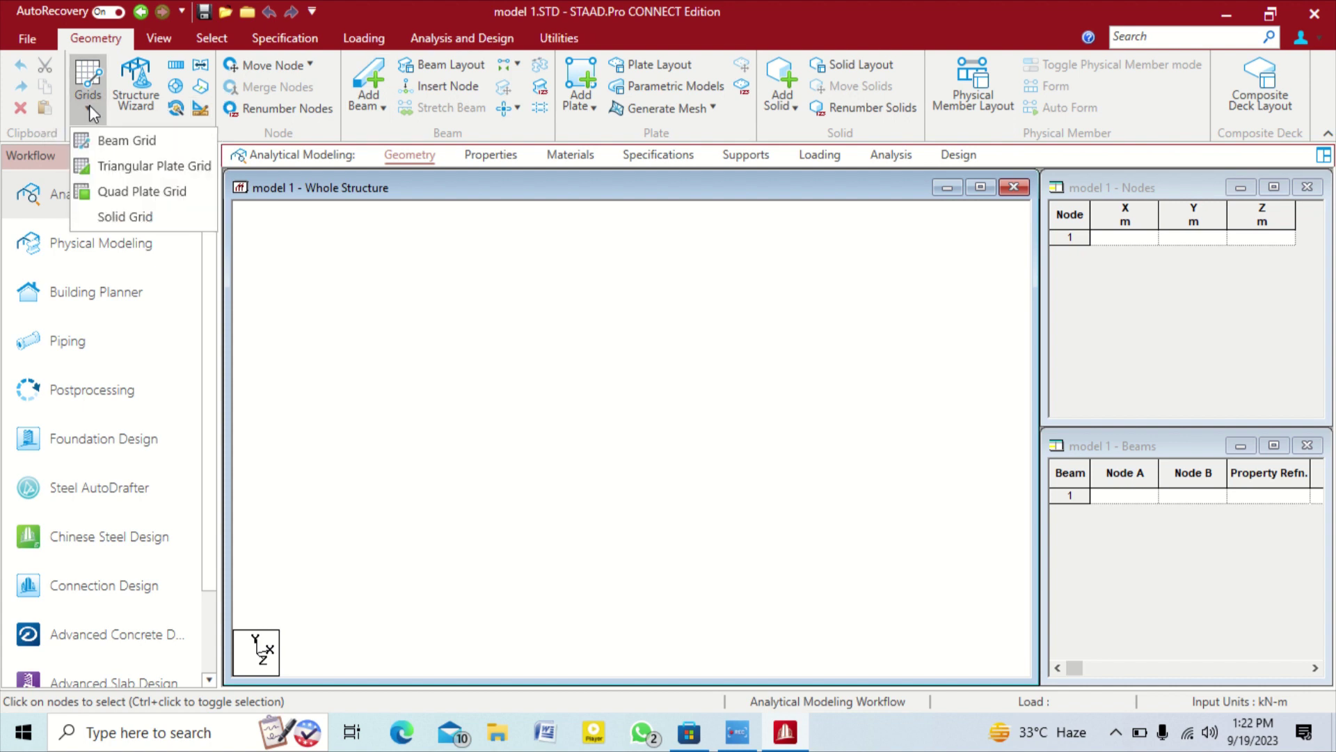
left_click(112, 141)
mouse_move(1142, 179)
left_mouse_down()
mouse_move(1070, 180)
mouse_move(1071, 89)
left_mouse_up()
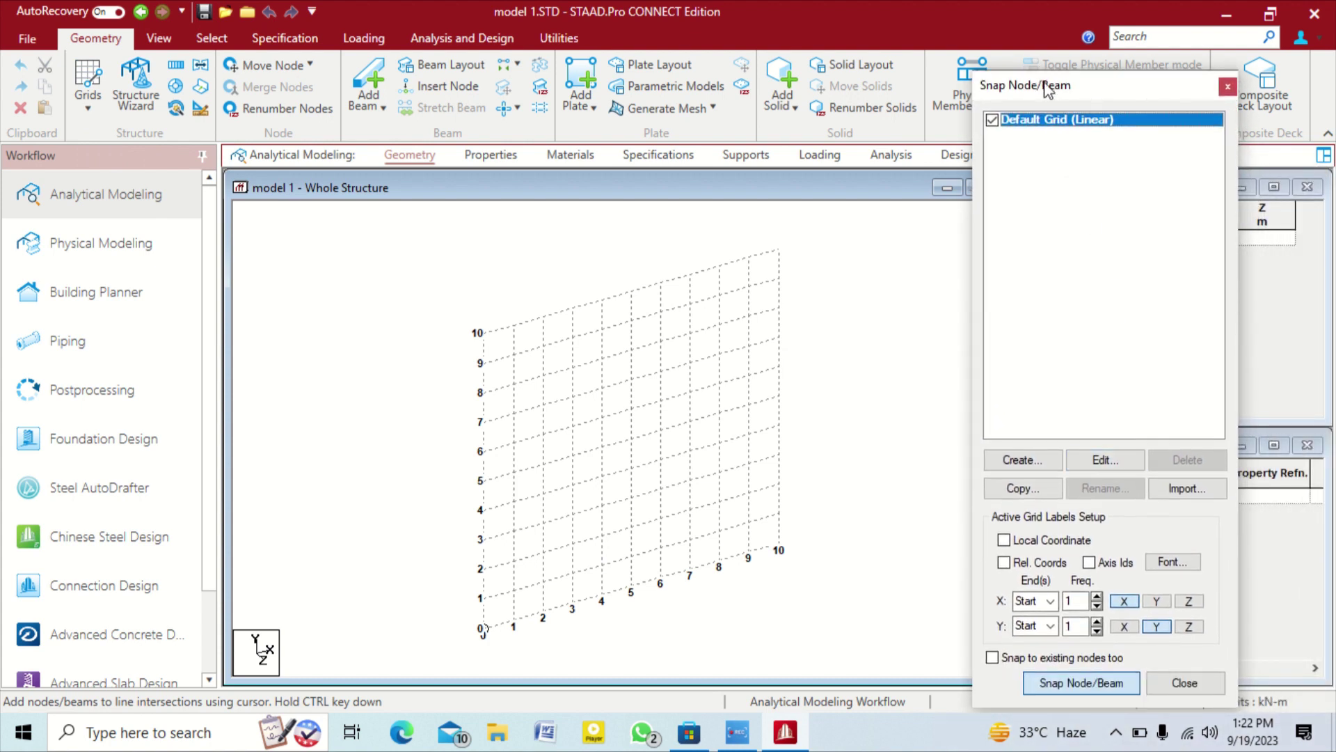
left_click_drag(1044, 85, 1065, 61)
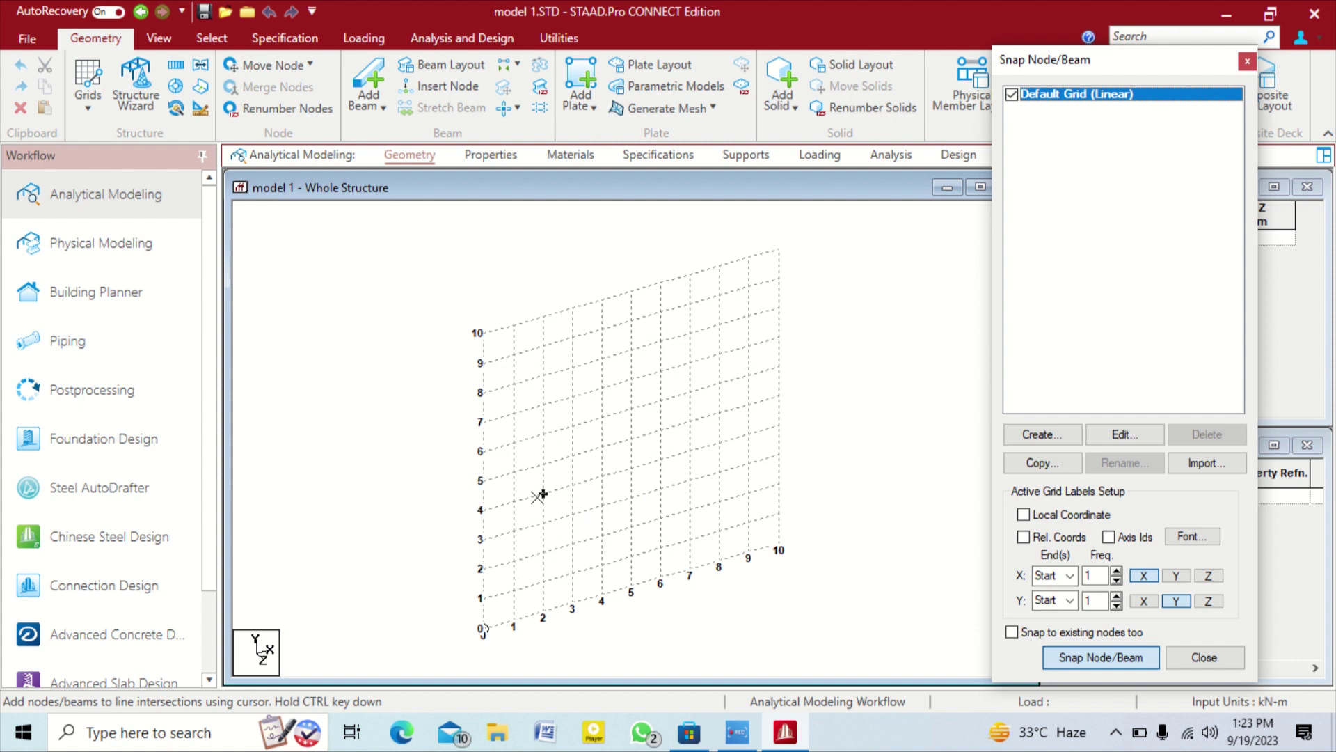
left_click(512, 501)
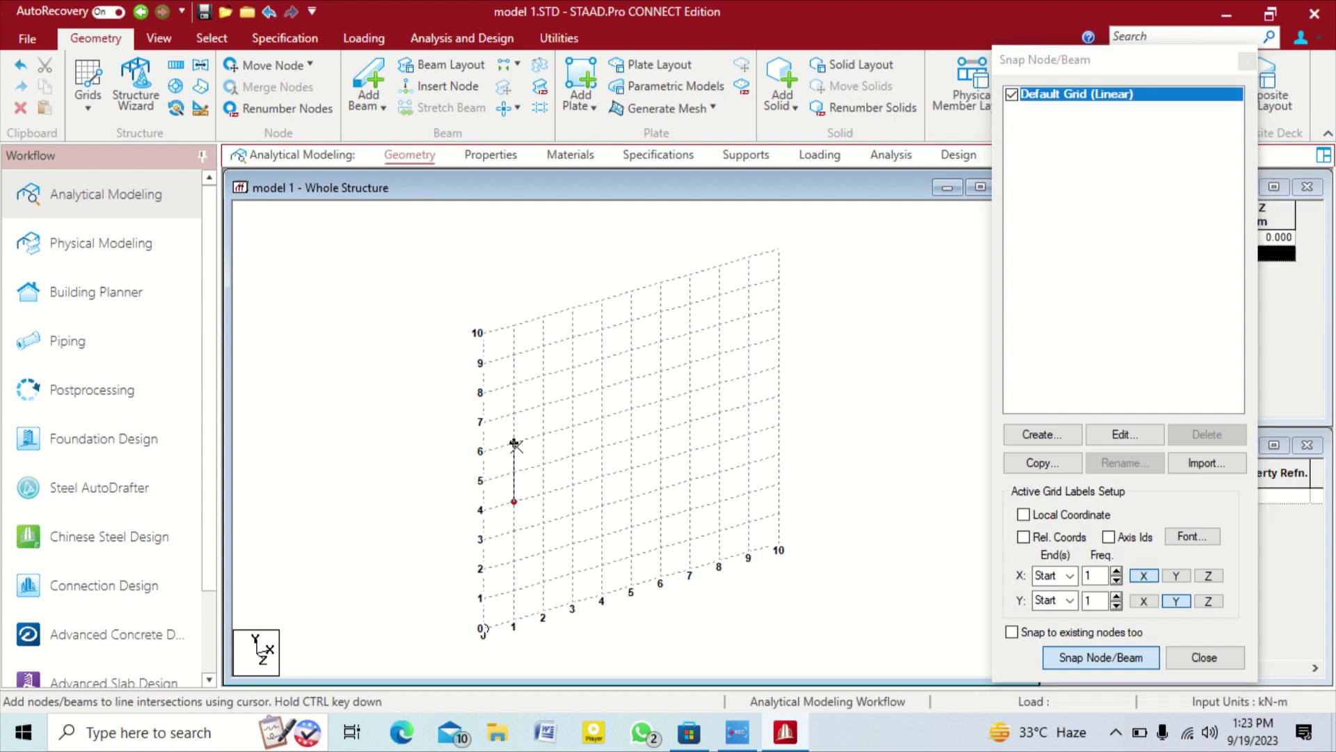
left_click(513, 412)
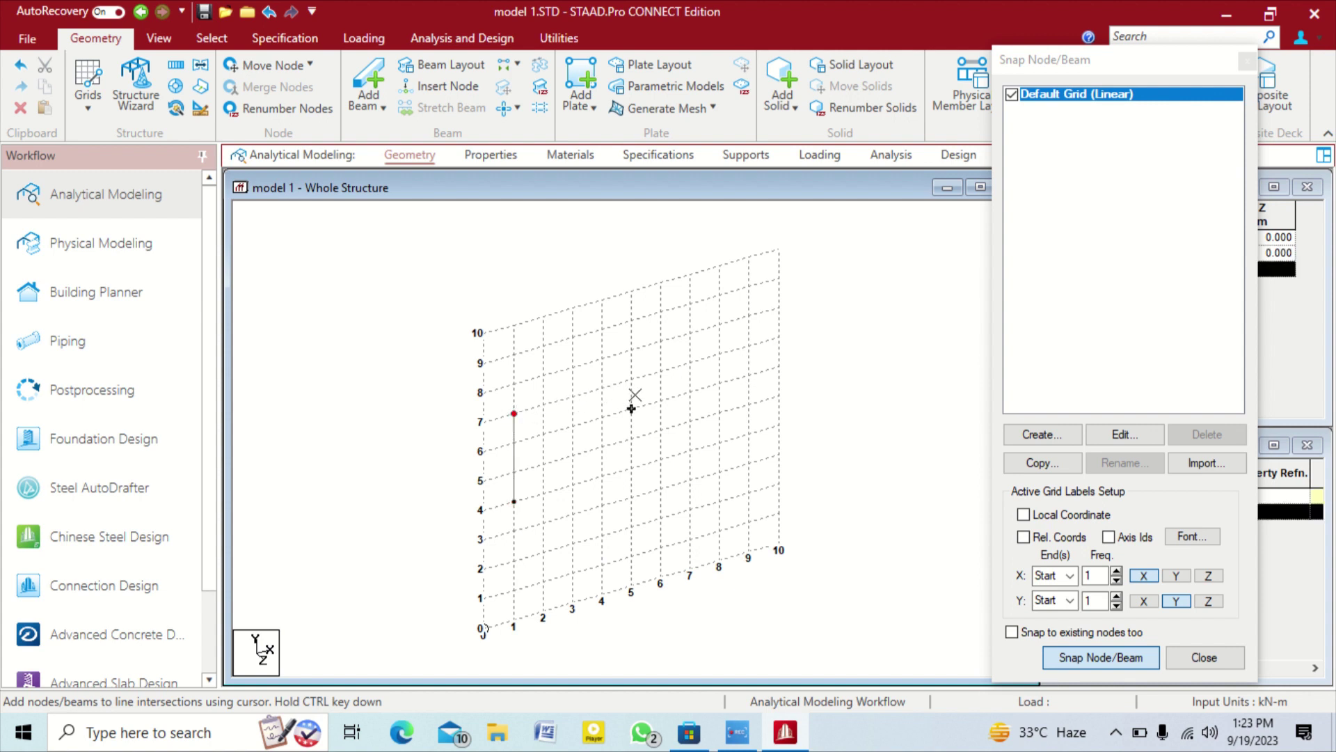
left_click(660, 371)
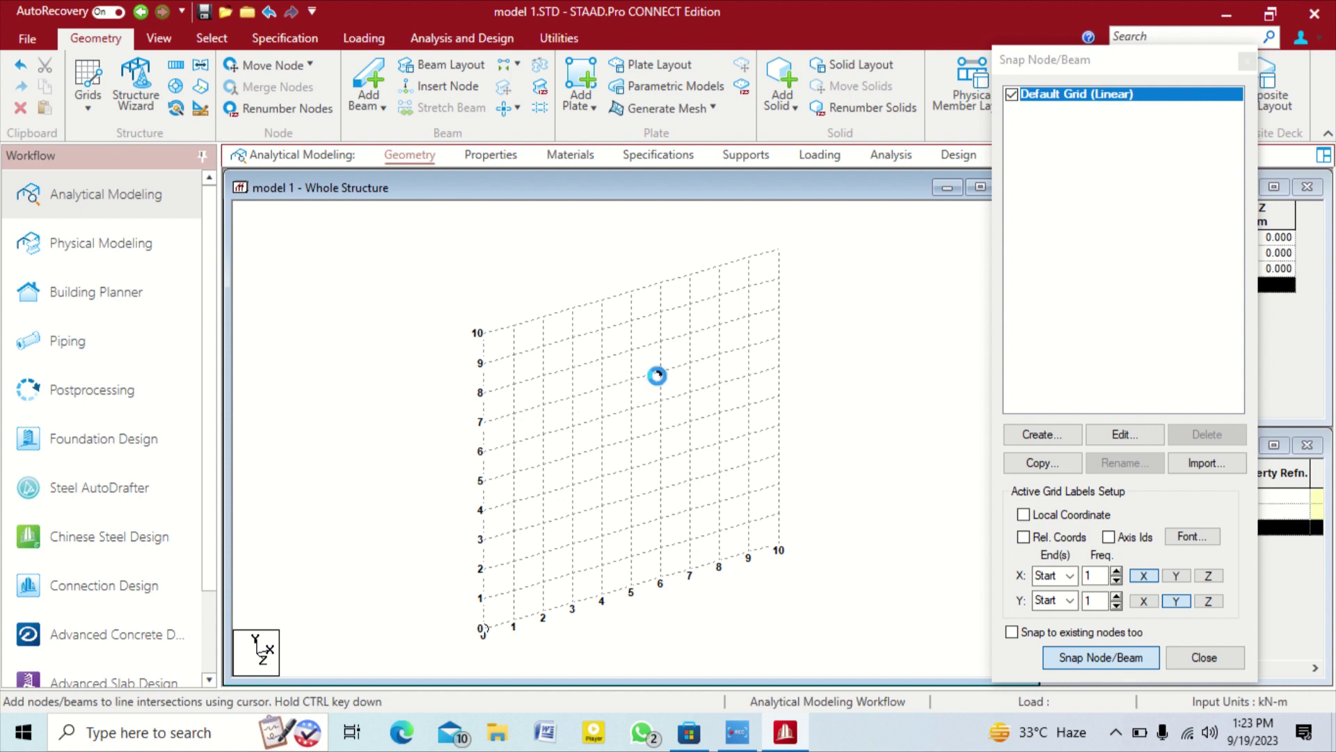
left_click(661, 489)
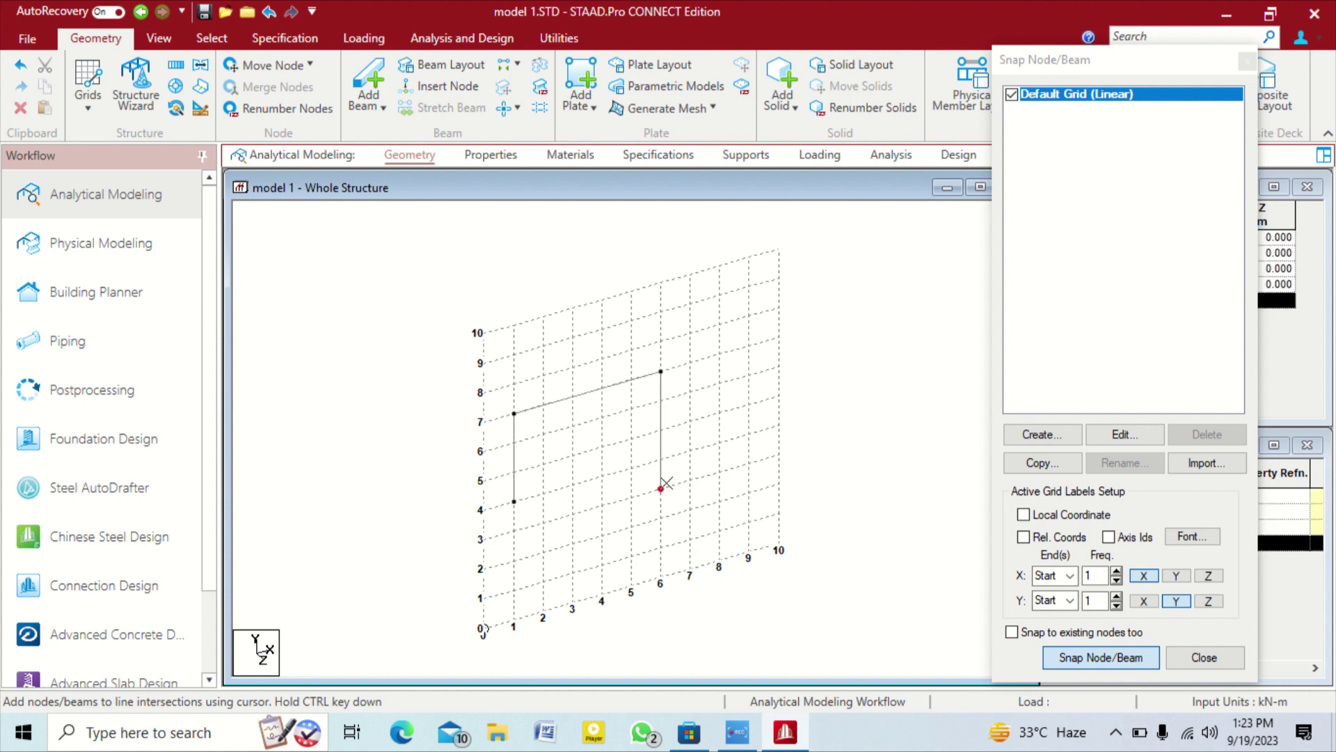
Continue the beam chain through grid points (8,3), (8,6), (8,8), (5,9), (1,8), (4,5) and (3,3), and end the snapping
left_click(719, 472)
left_click(719, 383)
left_click(719, 323)
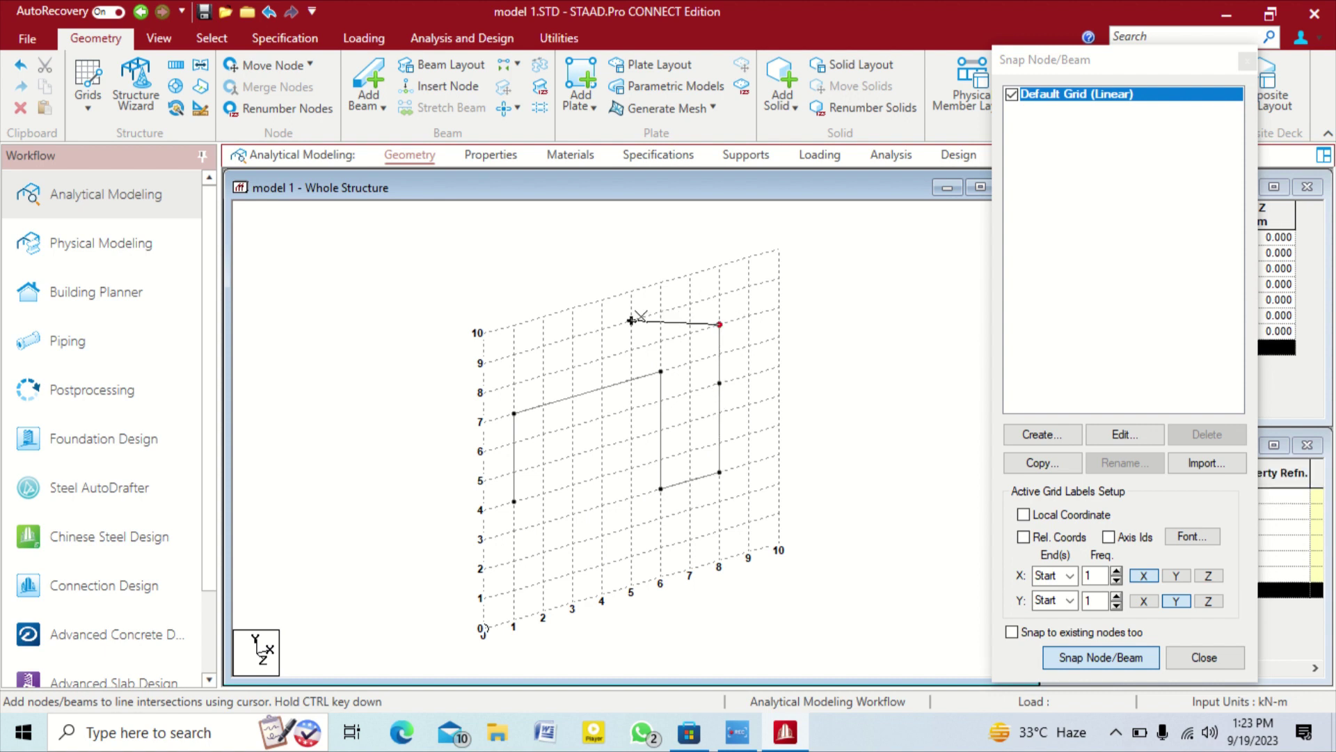
left_click(631, 320)
left_click(514, 382)
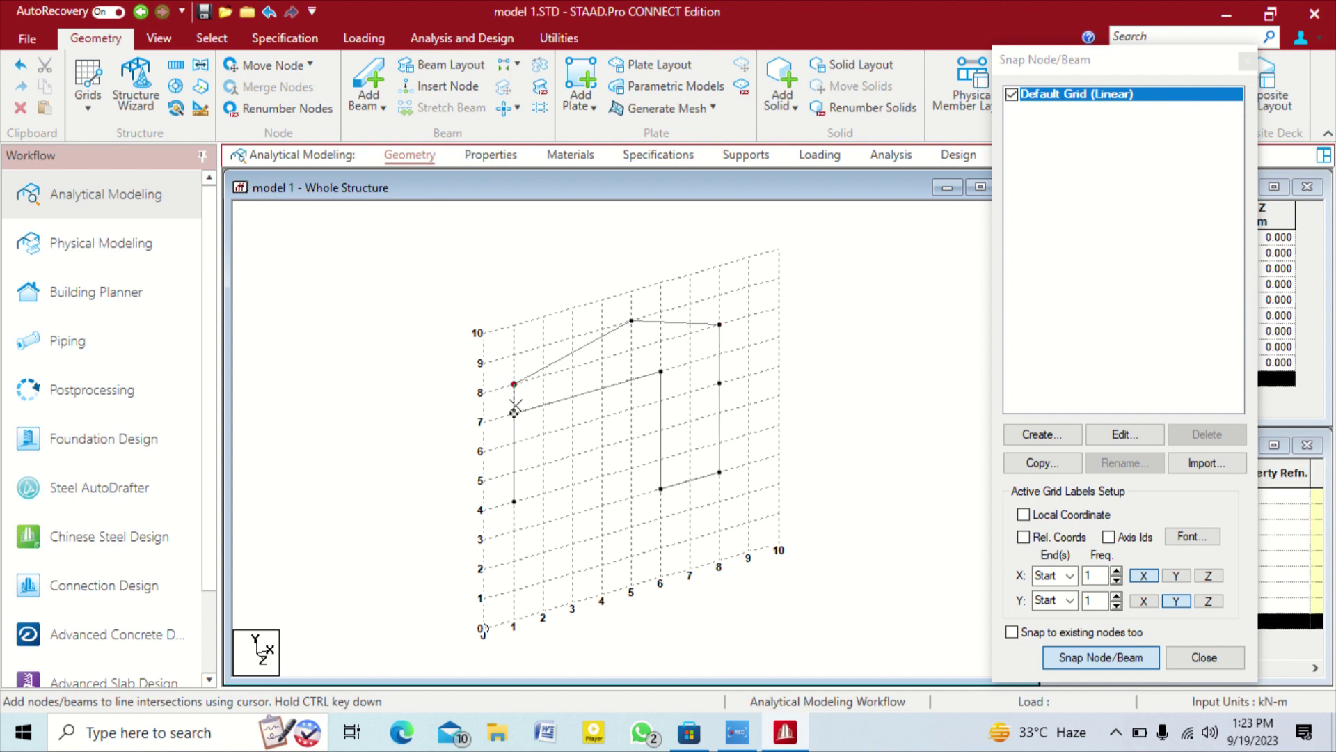
left_click(602, 449)
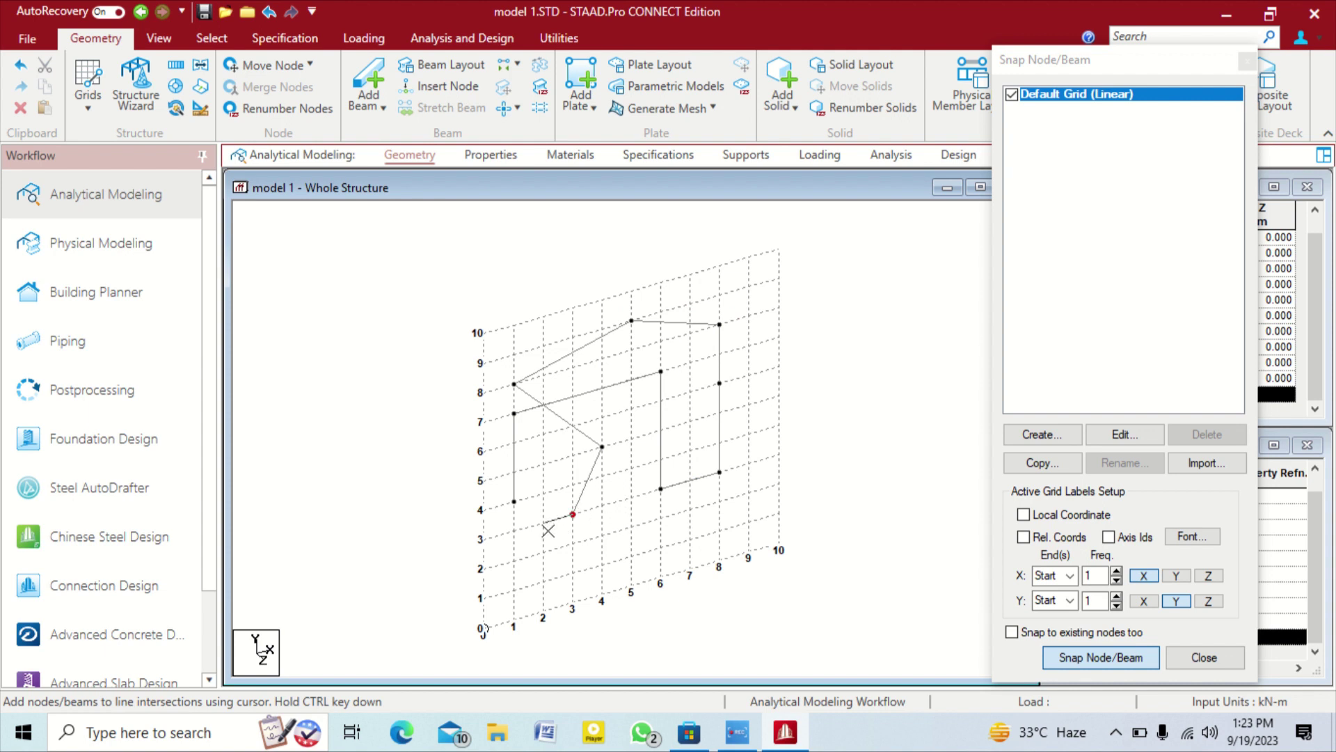
key("Escape")
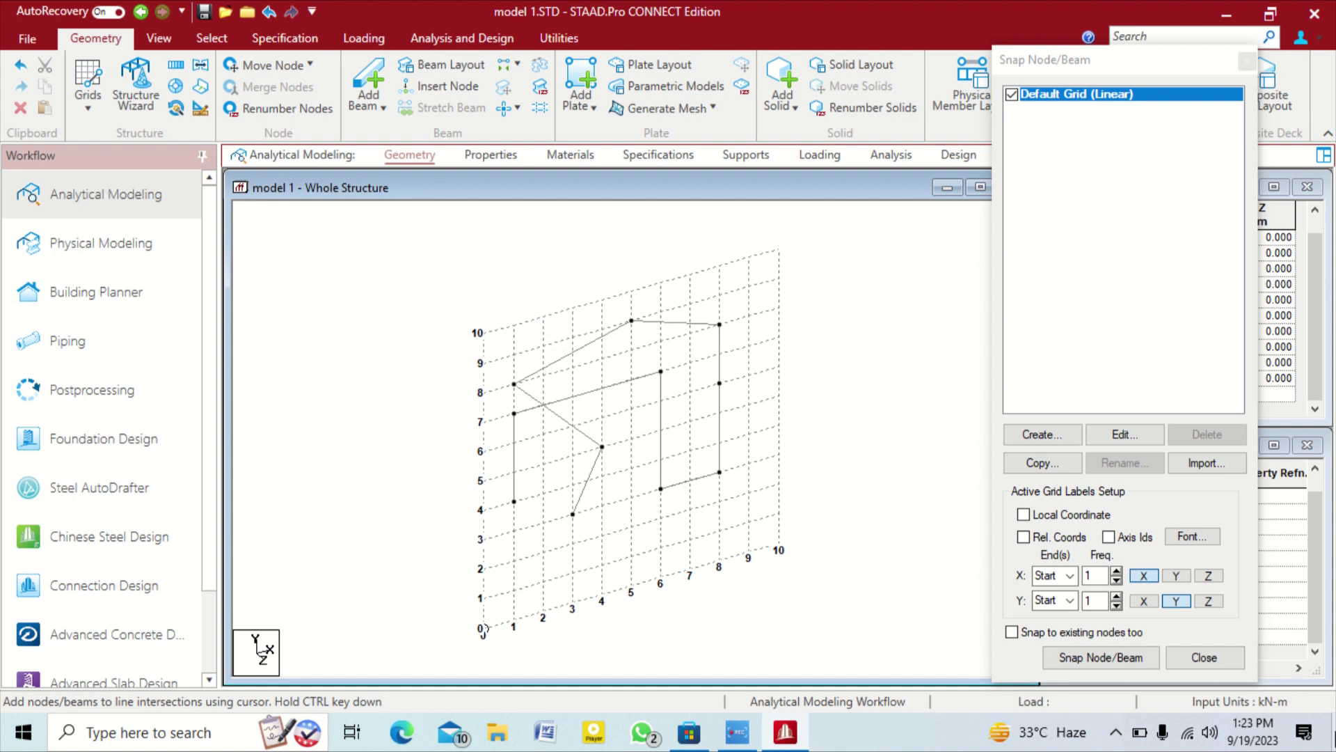
Close the snap grid and delete all the beams together with their leftover nodes
left_click(1204, 658)
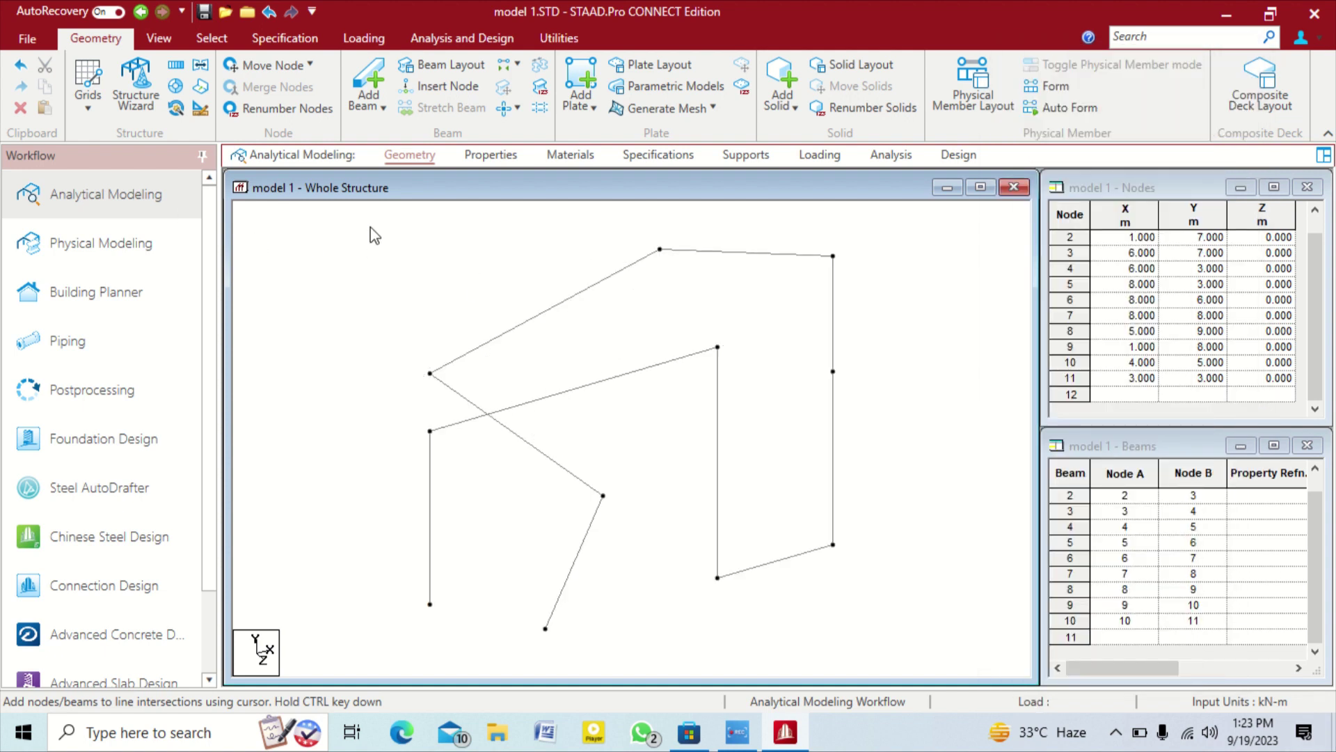
left_click_drag(341, 218, 1009, 646)
left_click(347, 268)
mouse_move(304, 204)
left_mouse_down()
mouse_move(898, 702)
mouse_move(982, 675)
mouse_move(992, 658)
mouse_move(269, 292)
mouse_move(311, 197)
mouse_move(322, 215)
left_mouse_up()
left_click(718, 562)
left_click(866, 603)
left_click_drag(369, 253, 904, 615)
left_click(794, 557)
left_click_drag(346, 221, 943, 655)
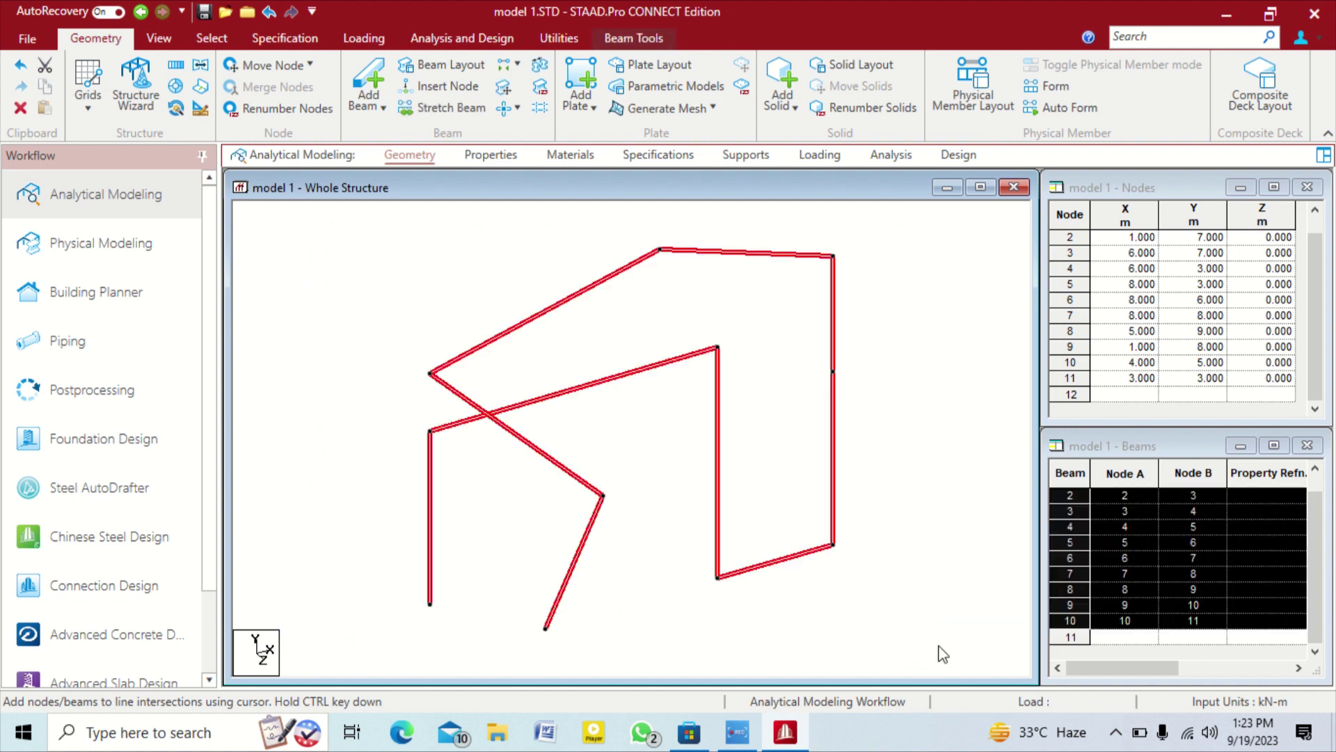
key("Delete")
key("Return")
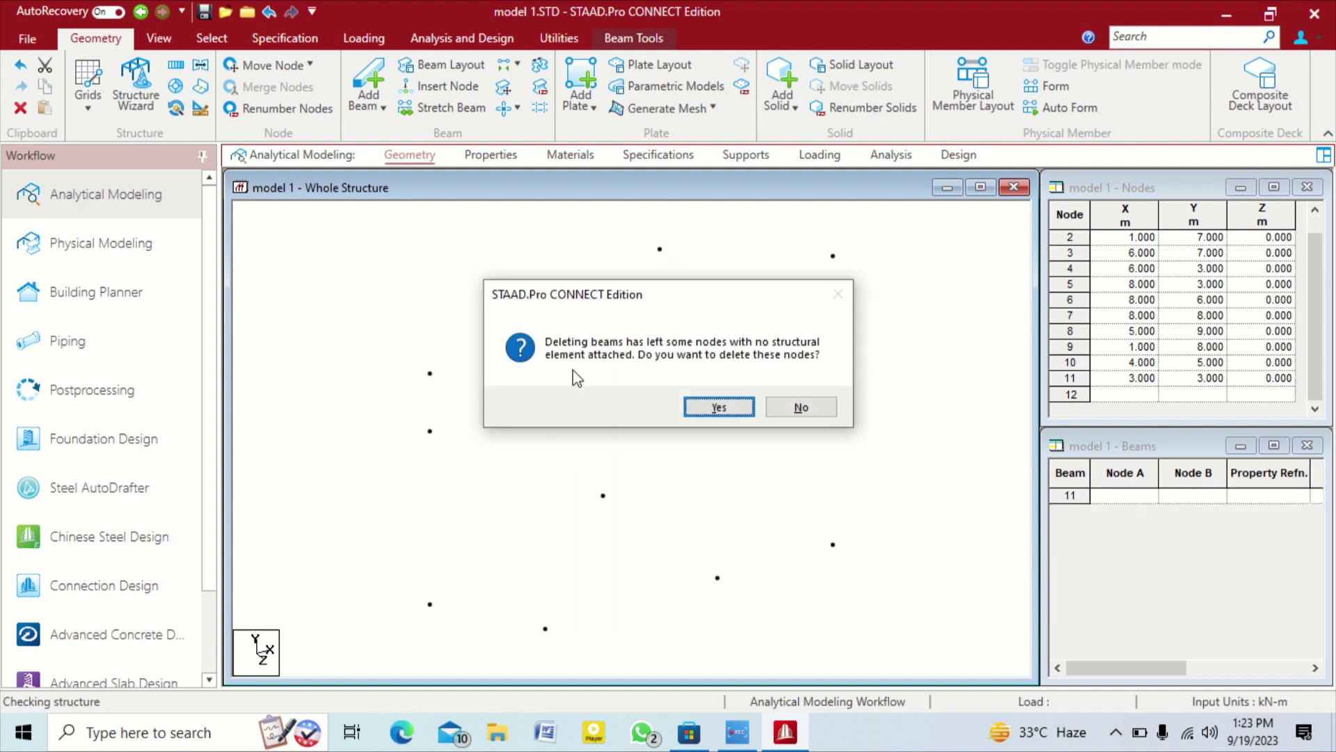
key("Return")
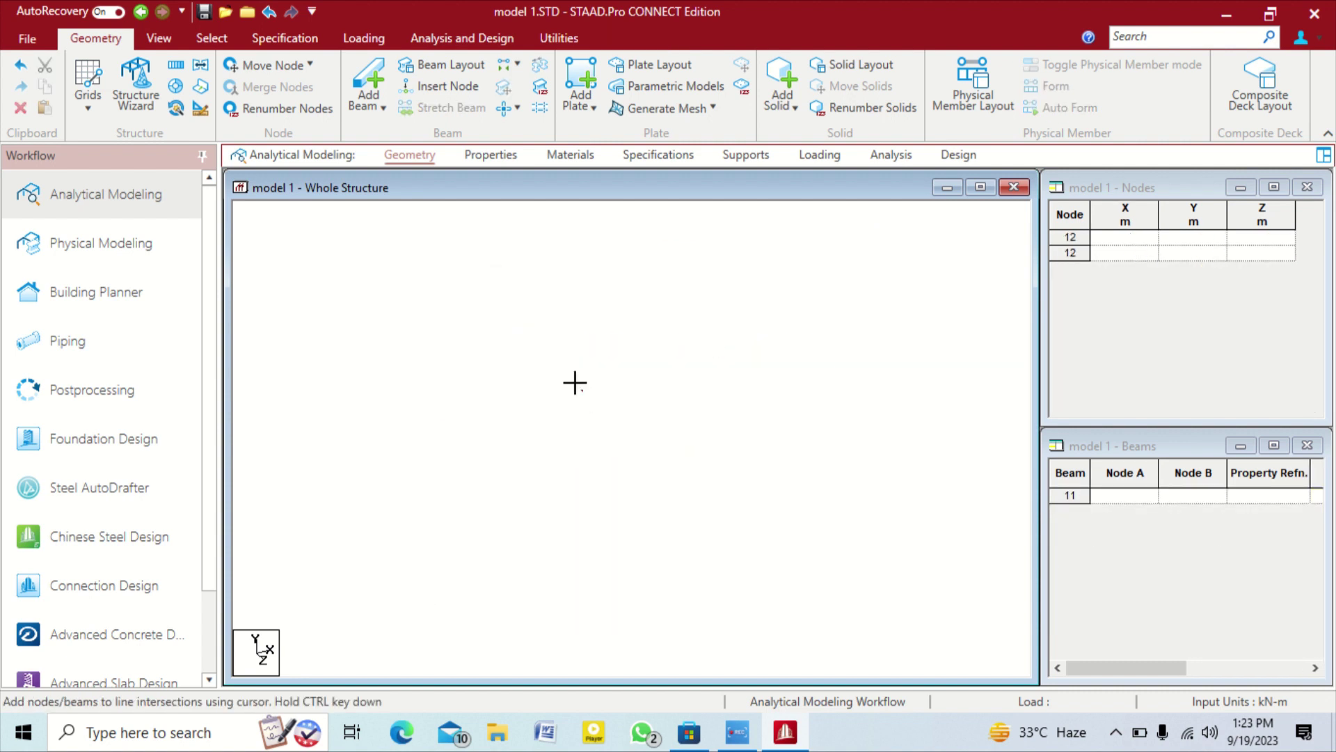
Open the beam snap grid and bring up the default linear grid's settings for editing
left_click(73, 103)
left_click(101, 138)
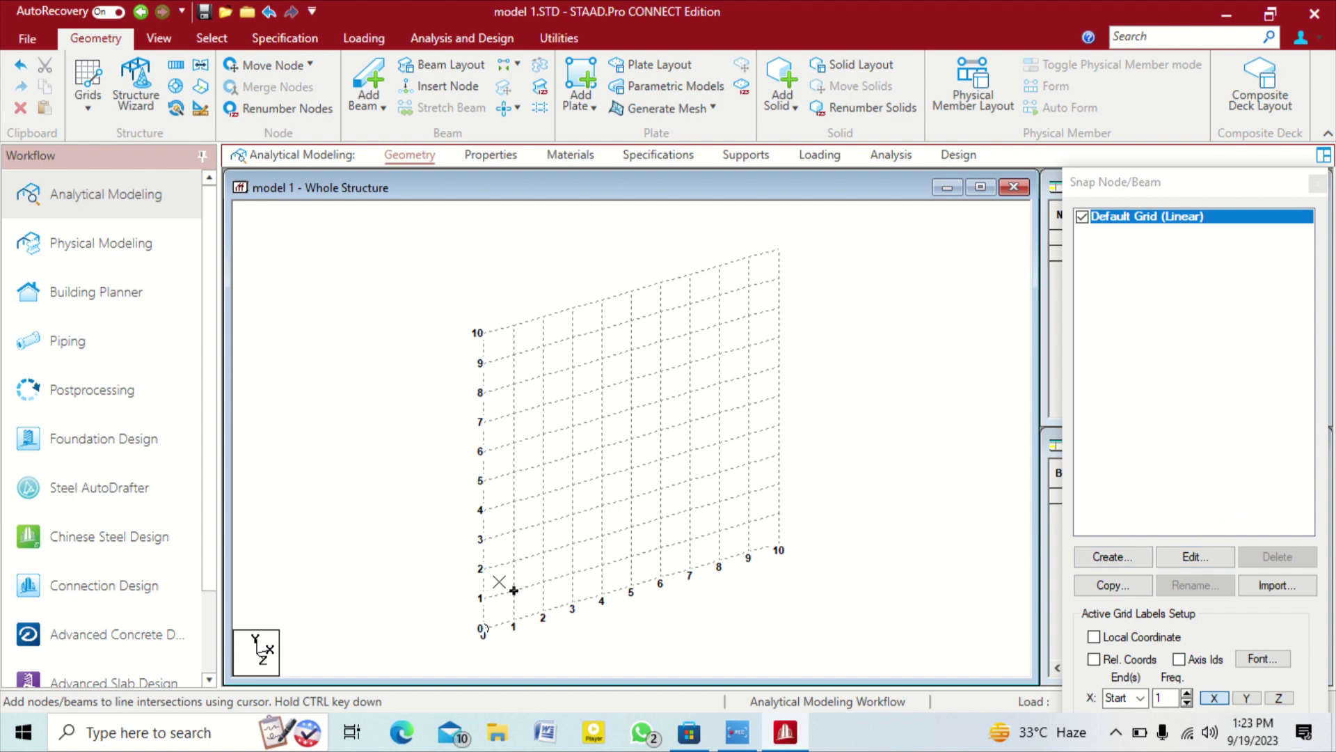
left_click(1193, 556)
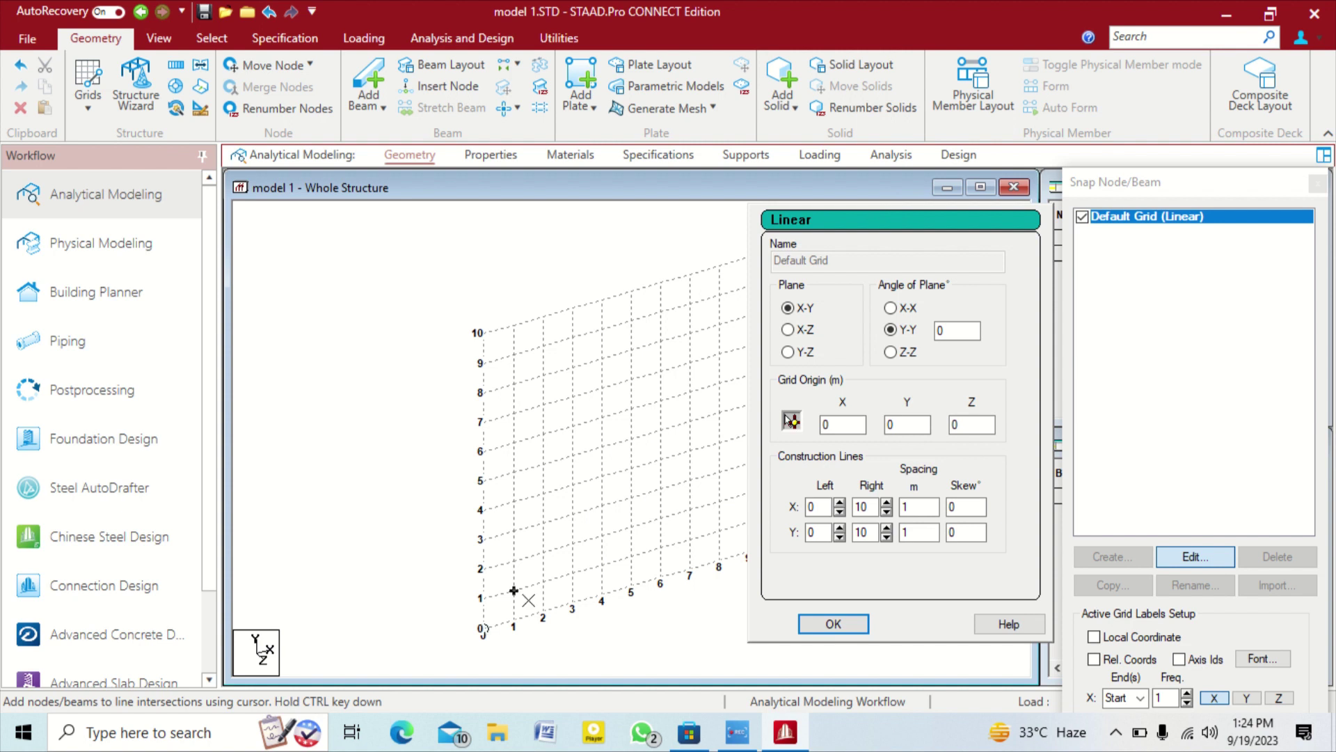
Try the X-Z and Y-Z planes for the default grid and return it to the X-Y plane
left_click(797, 330)
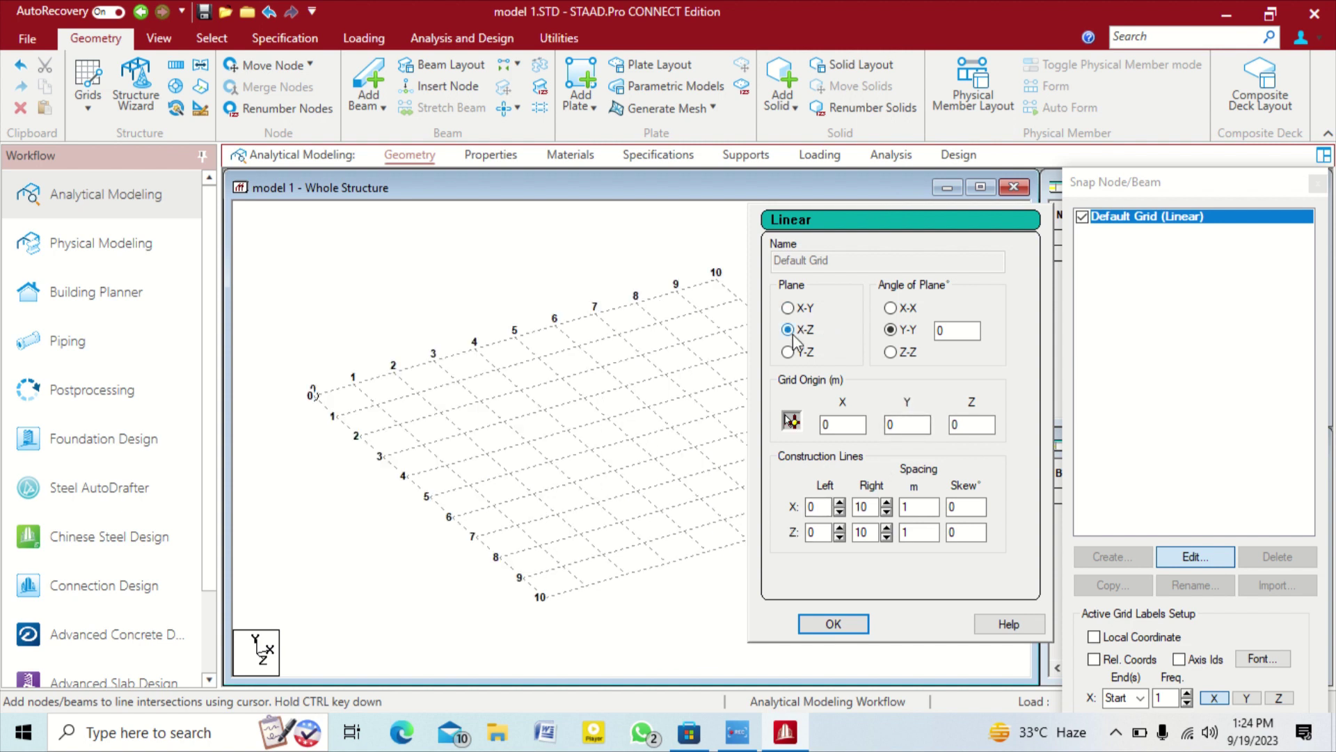
left_click(788, 351)
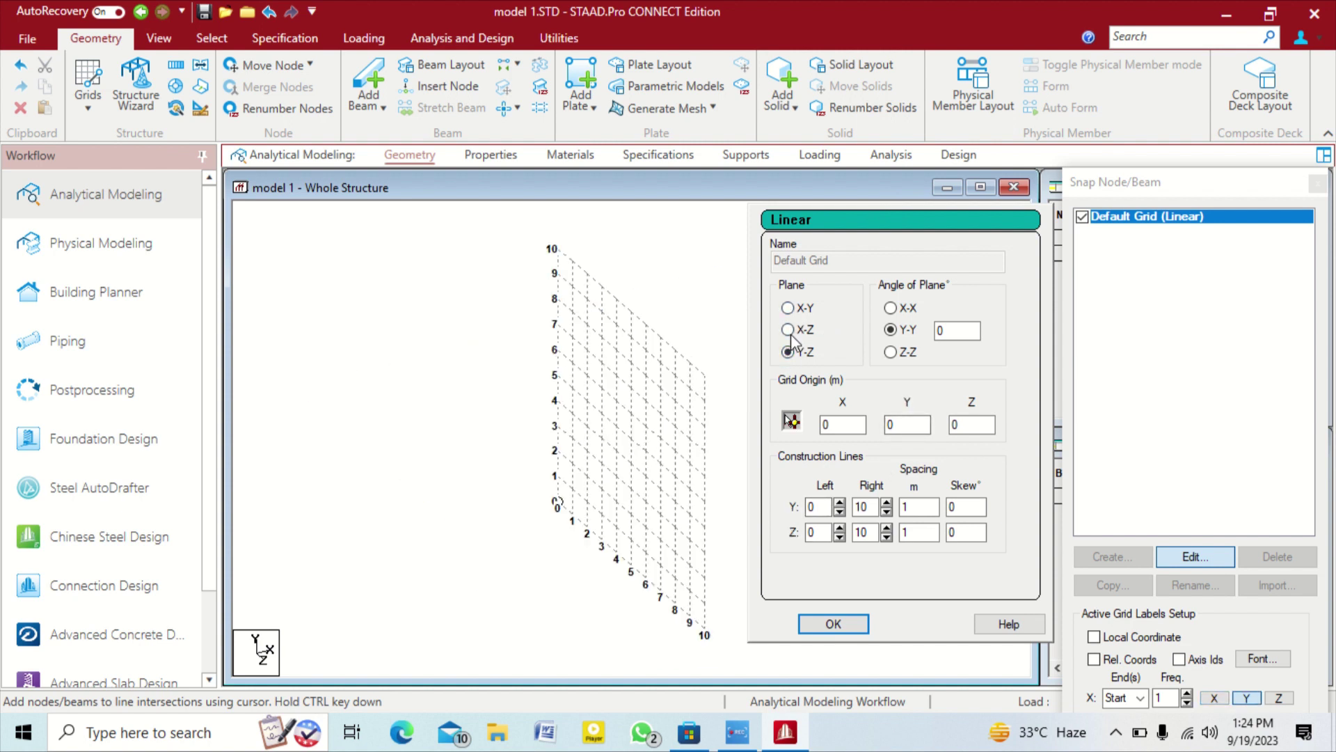
left_click(790, 332)
left_click(794, 309)
left_click(794, 329)
left_click(795, 310)
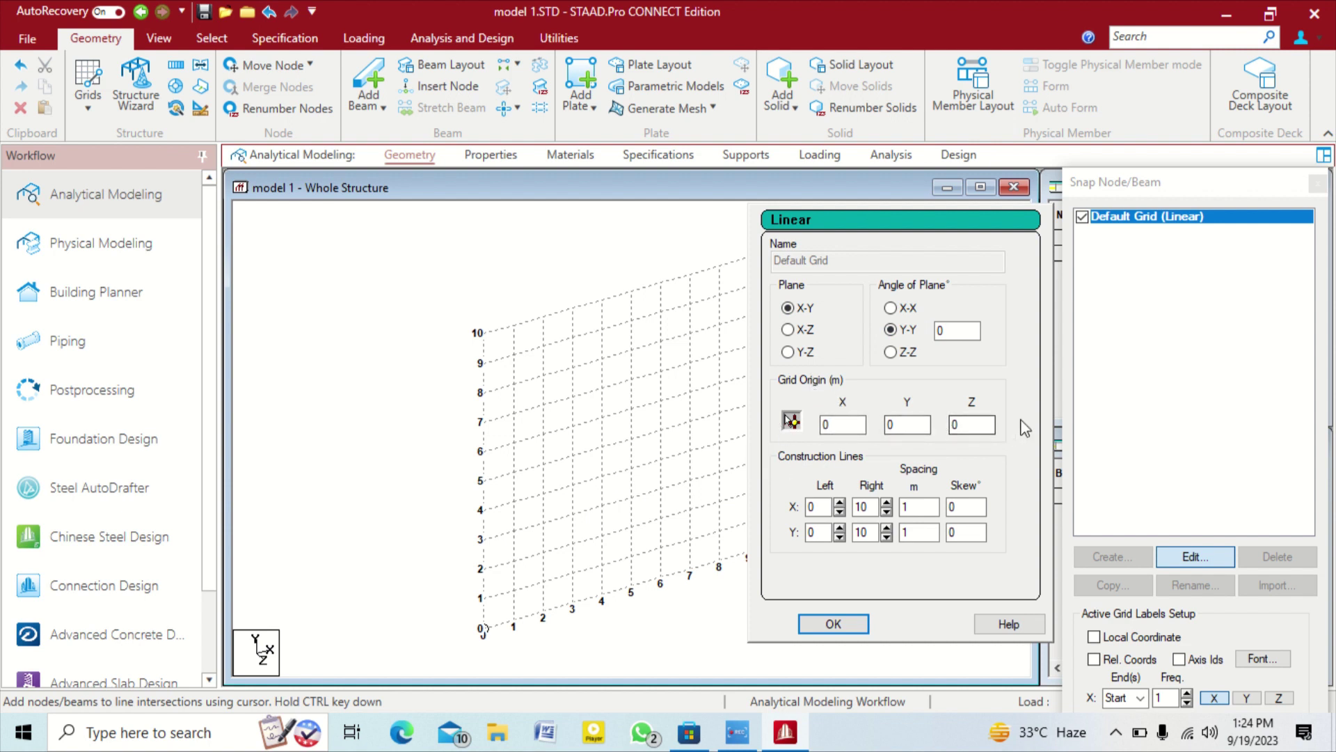
Try to pick the grid origin graphically at the grid's 0,0 corner
left_click(792, 422)
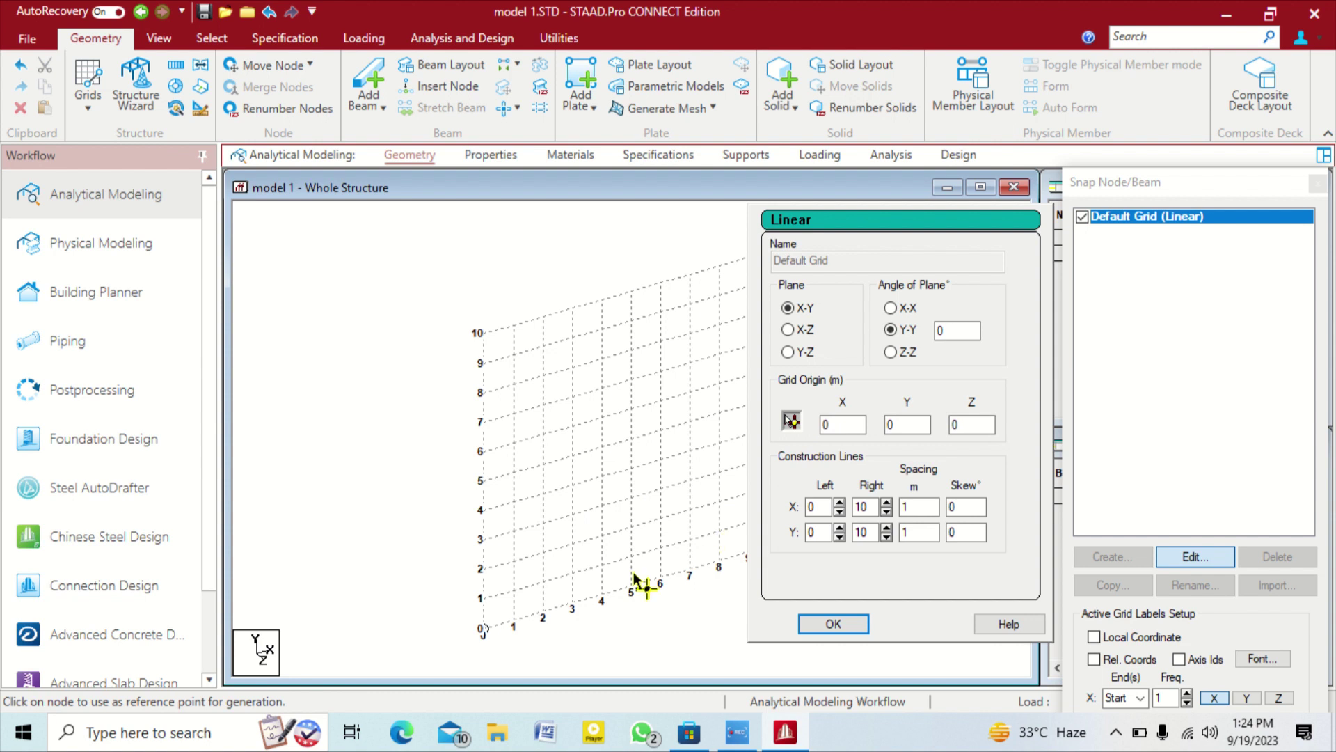
left_click(494, 631)
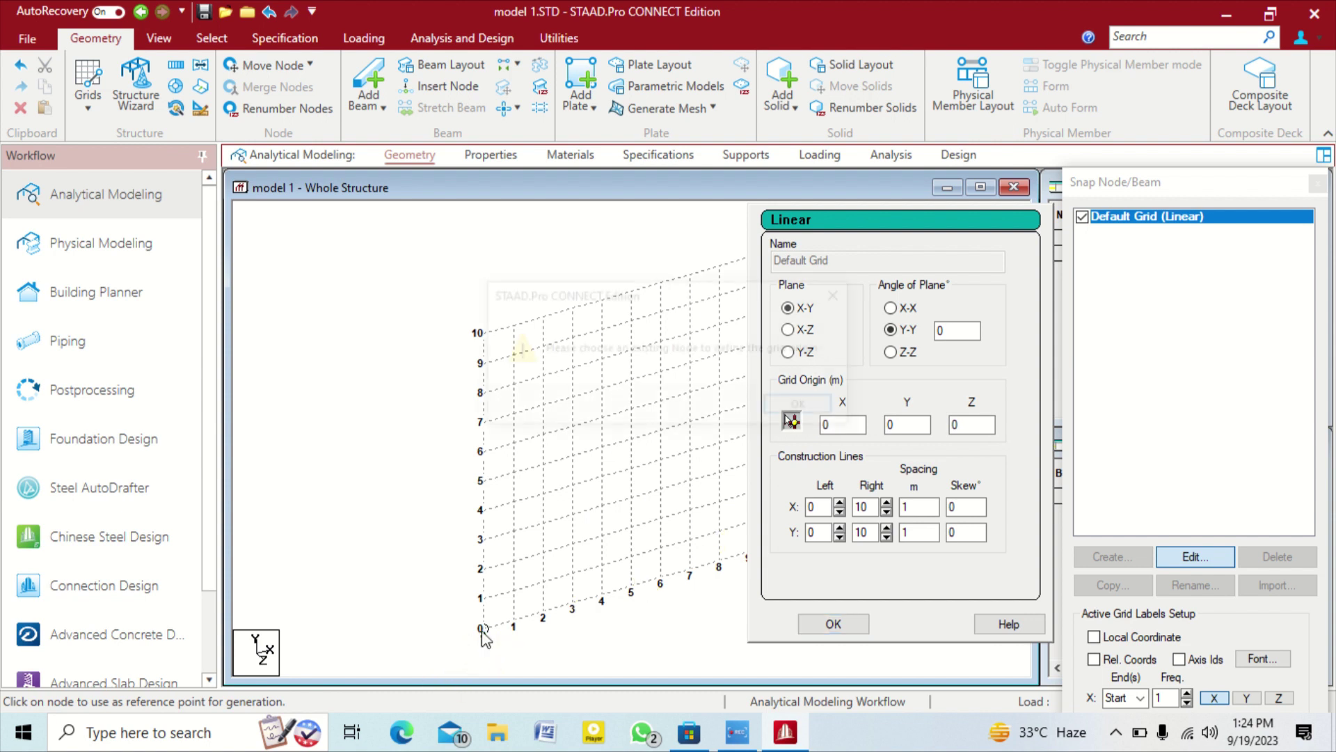
left_click(805, 406)
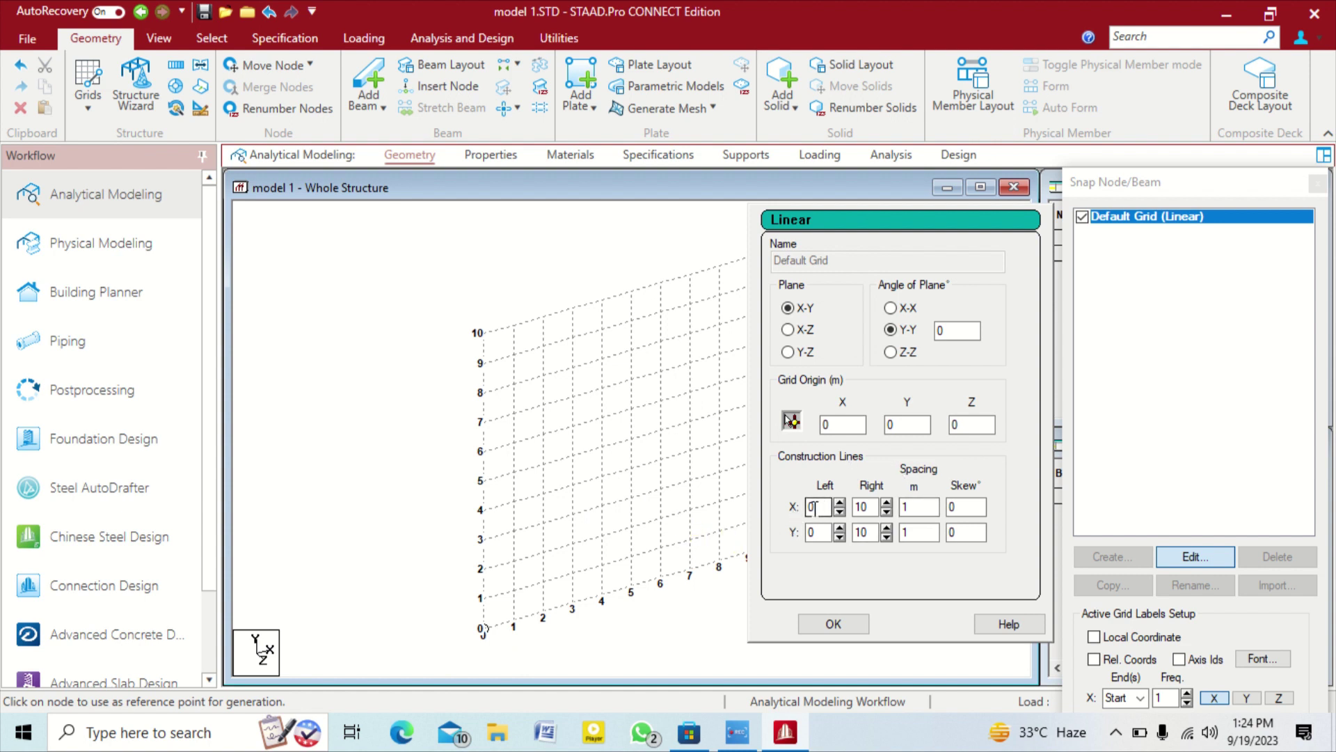
Set the default grid's construction line spacing to 2 m in X and 5 m in Y, and accept the settings
left_click_drag(825, 506, 774, 504)
double_click(858, 507)
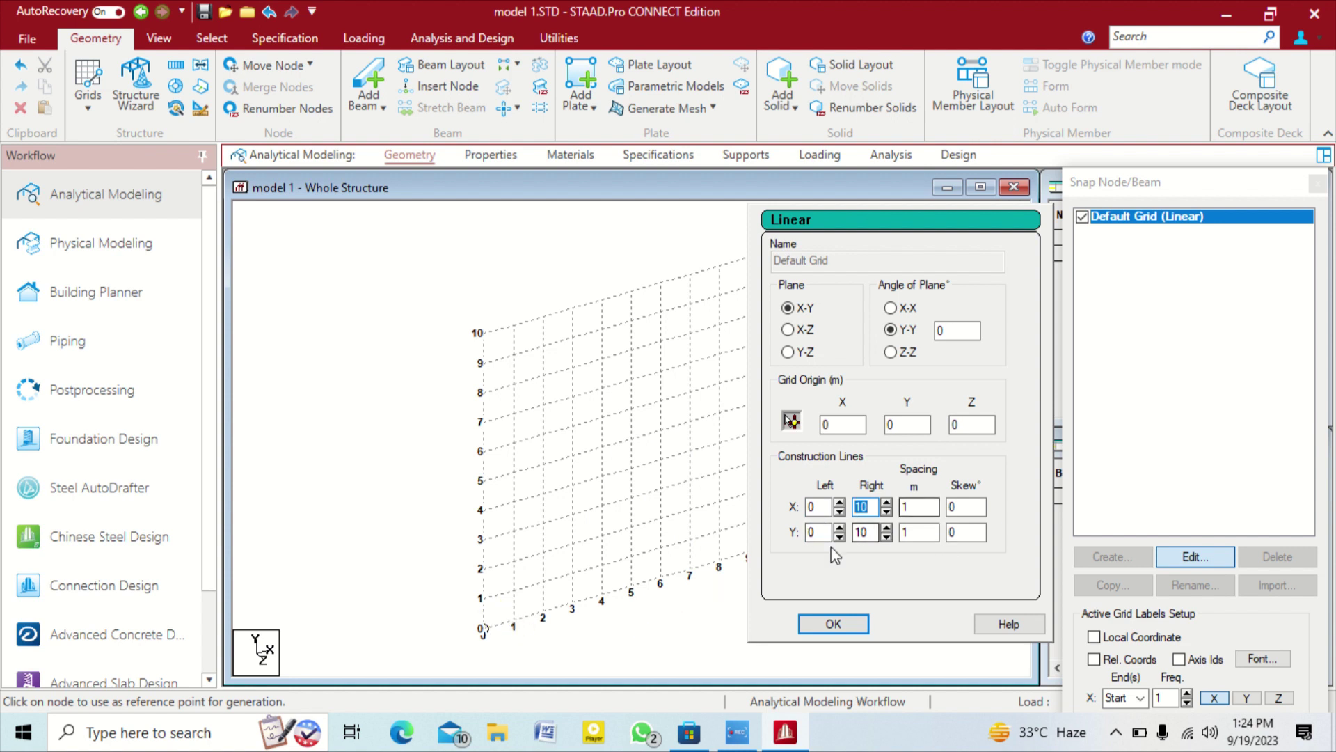
double_click(862, 532)
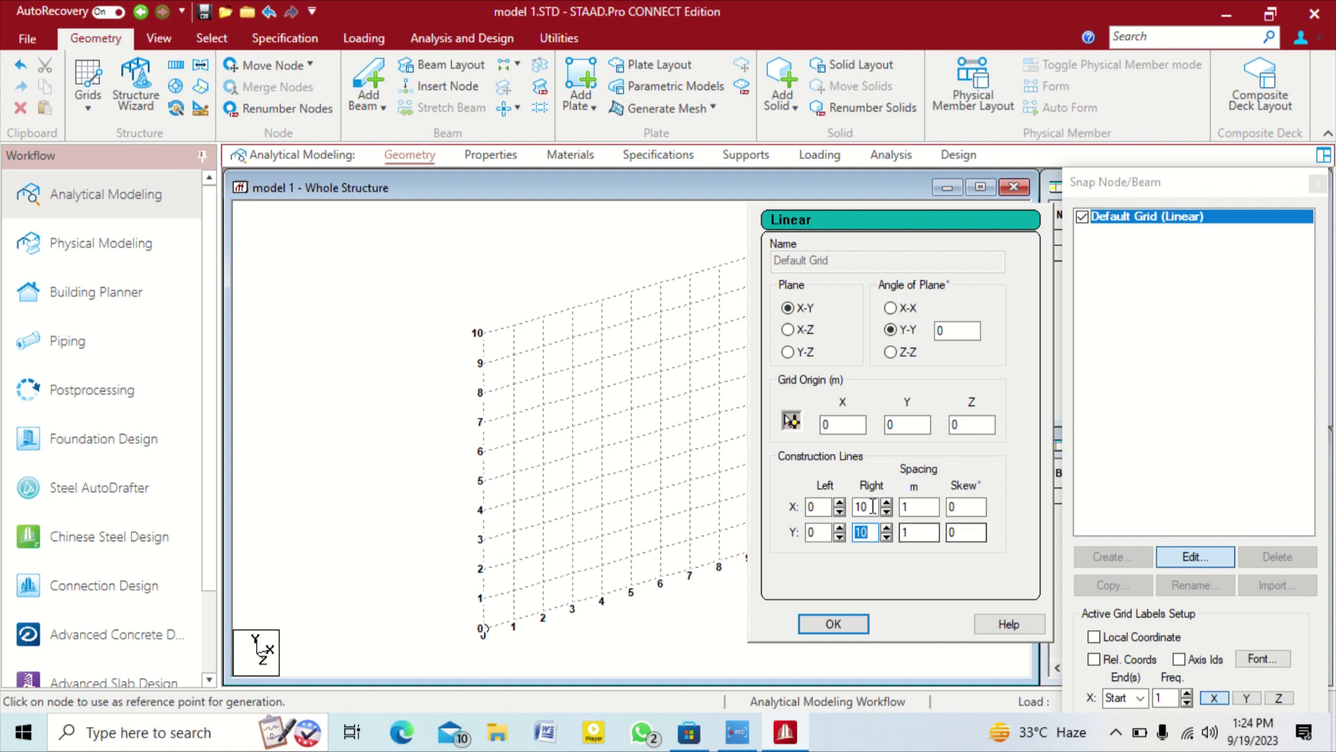
left_click(922, 506)
double_click(915, 533)
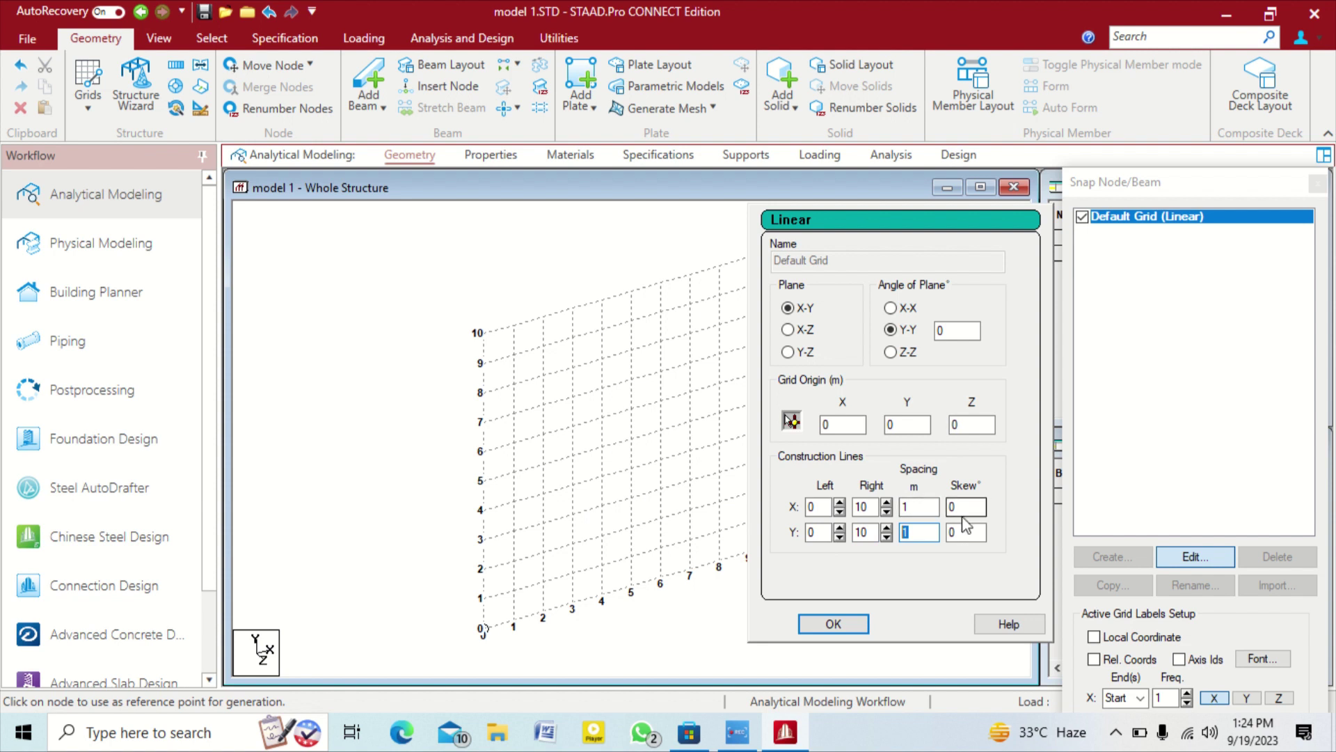
double_click(936, 504)
left_click(903, 532)
double_click(934, 527)
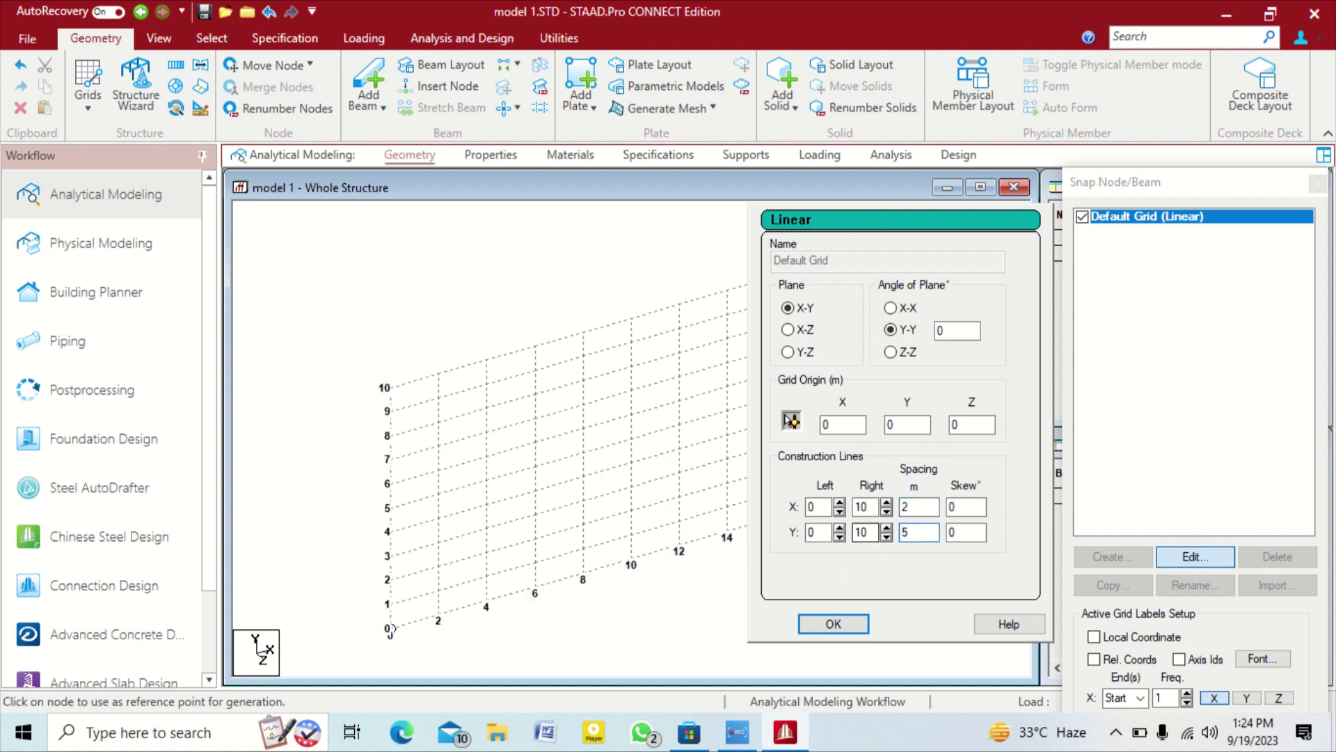
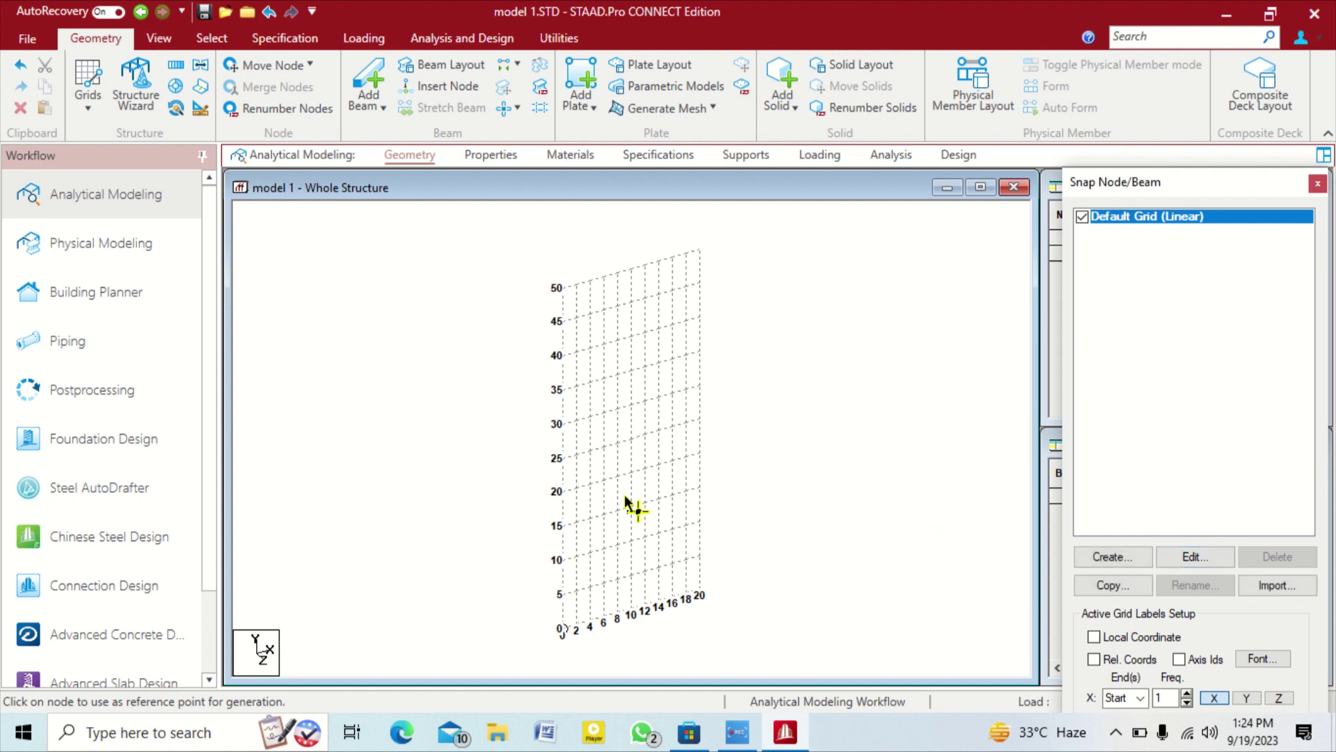
left_click(513, 318)
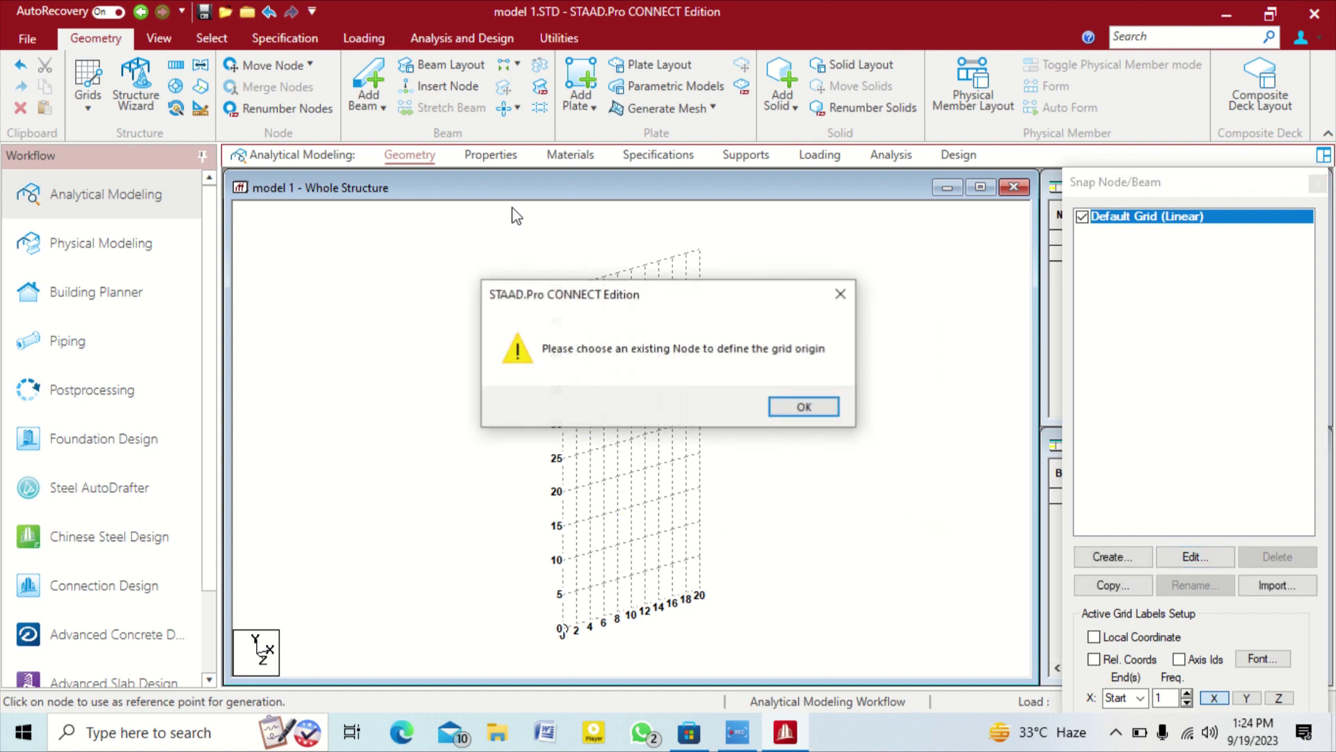
left_click(806, 408)
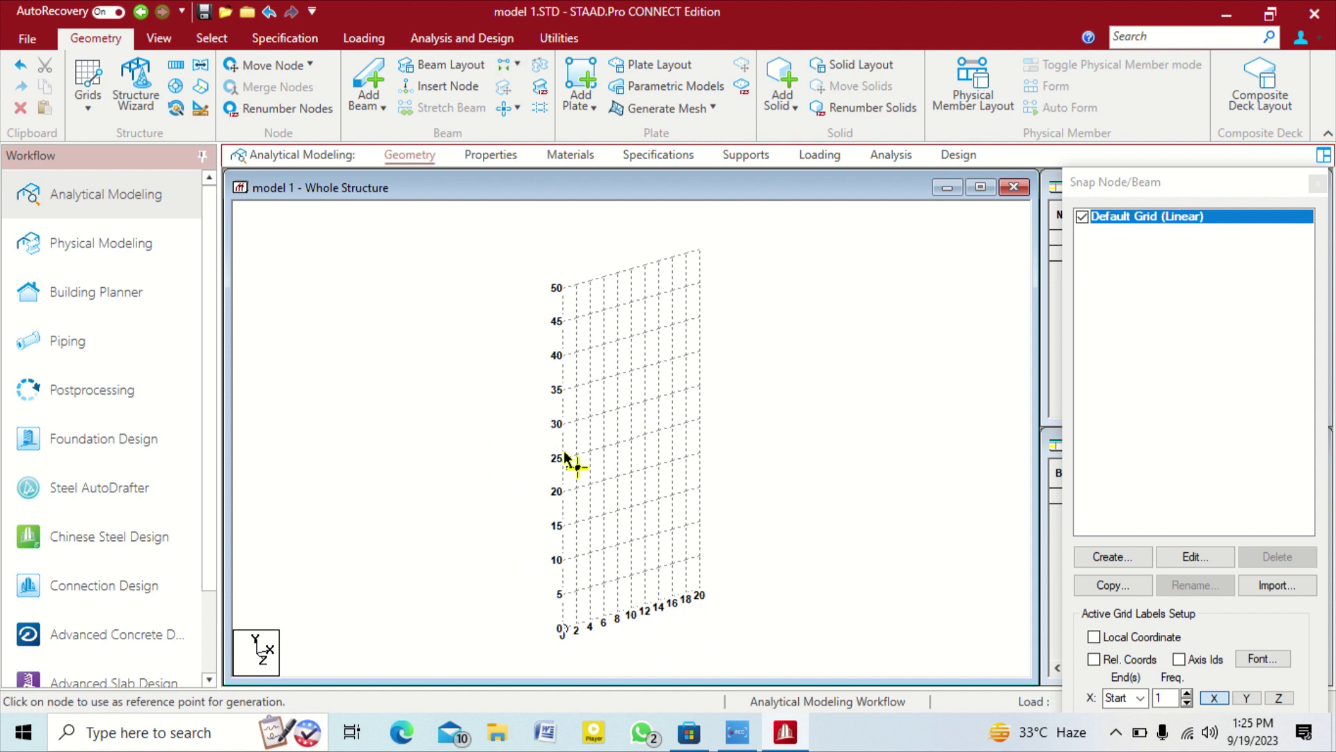
left_click(896, 296)
left_click(809, 406)
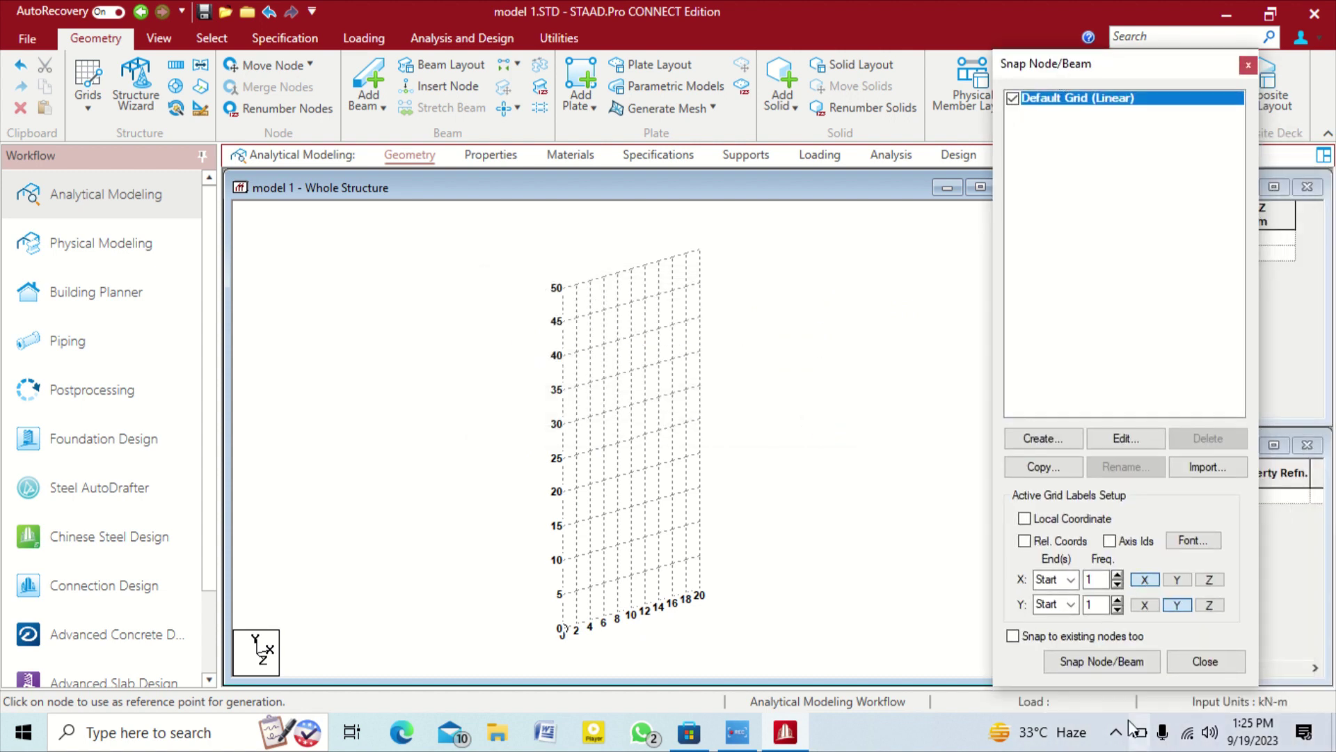
Snap a three-beam portal frame through X,Y points (4,5), (4,25), (14,25) and (14,5), and close the grid
left_click(1112, 662)
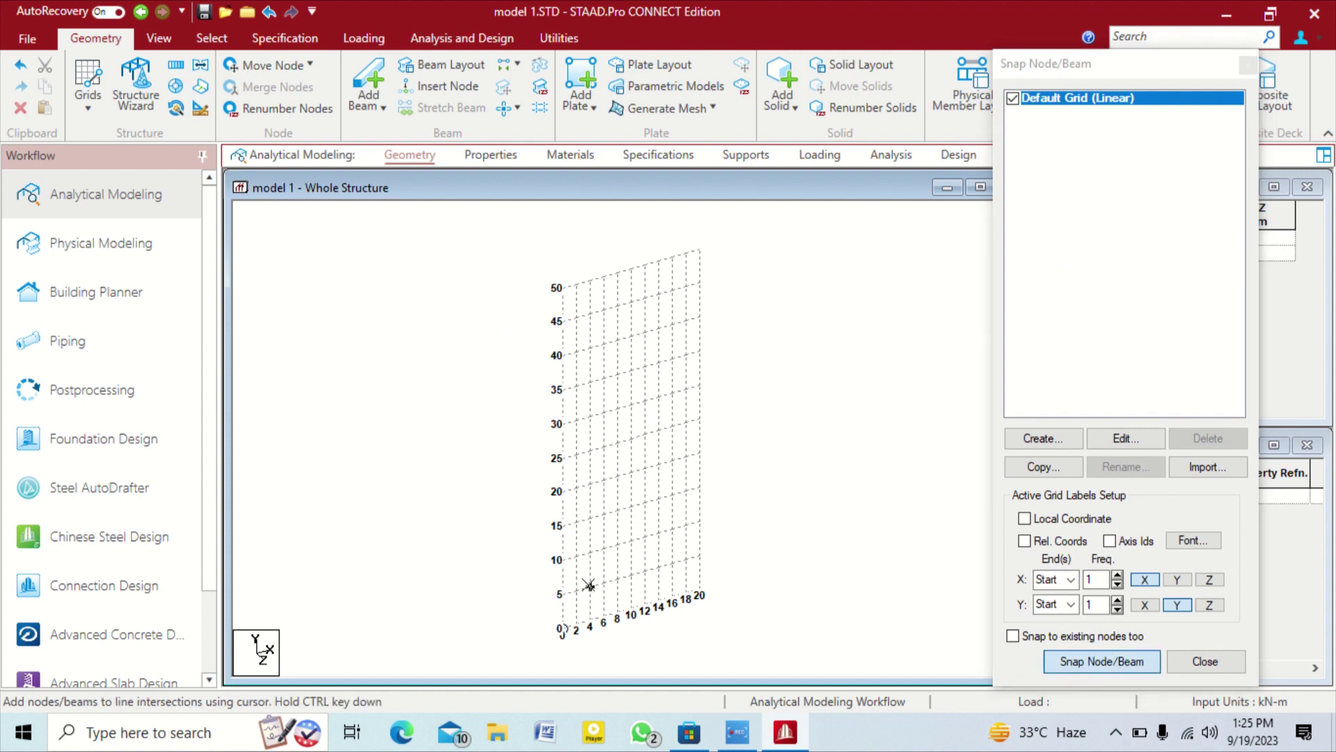
left_click(591, 587)
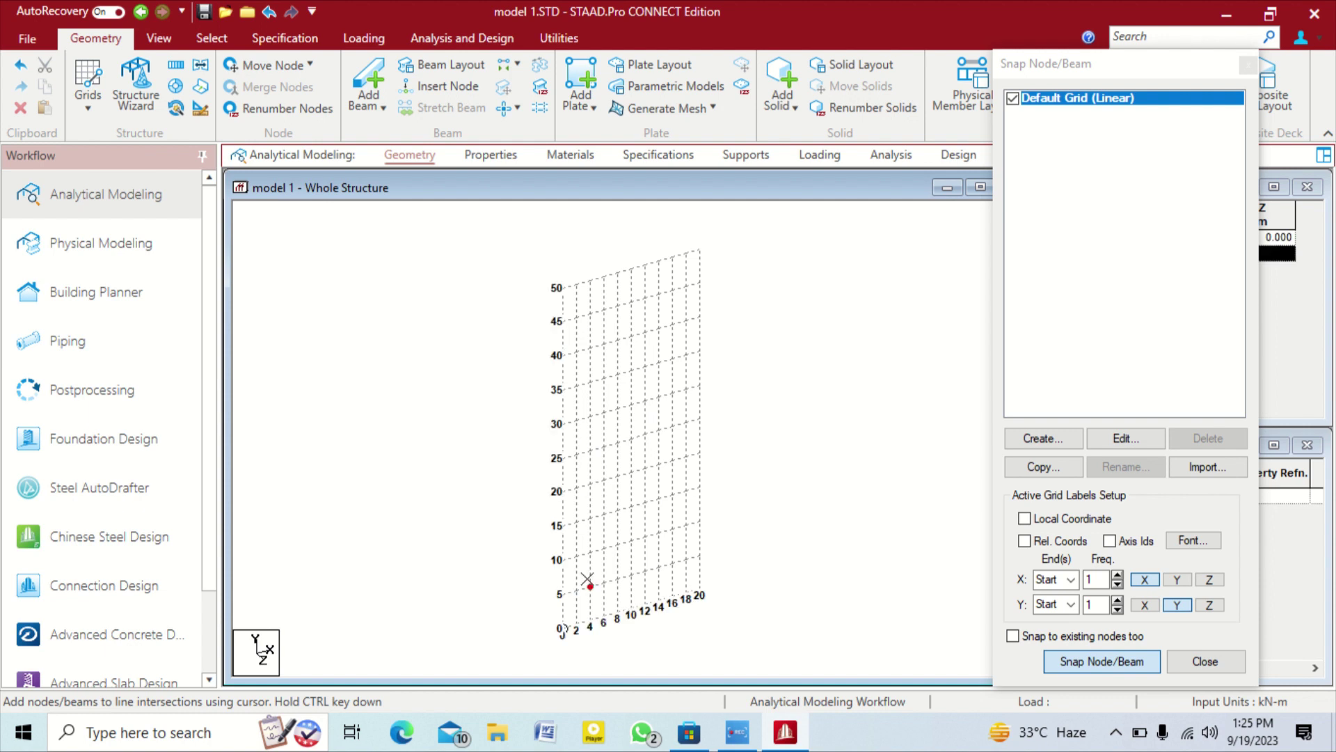
left_click(590, 450)
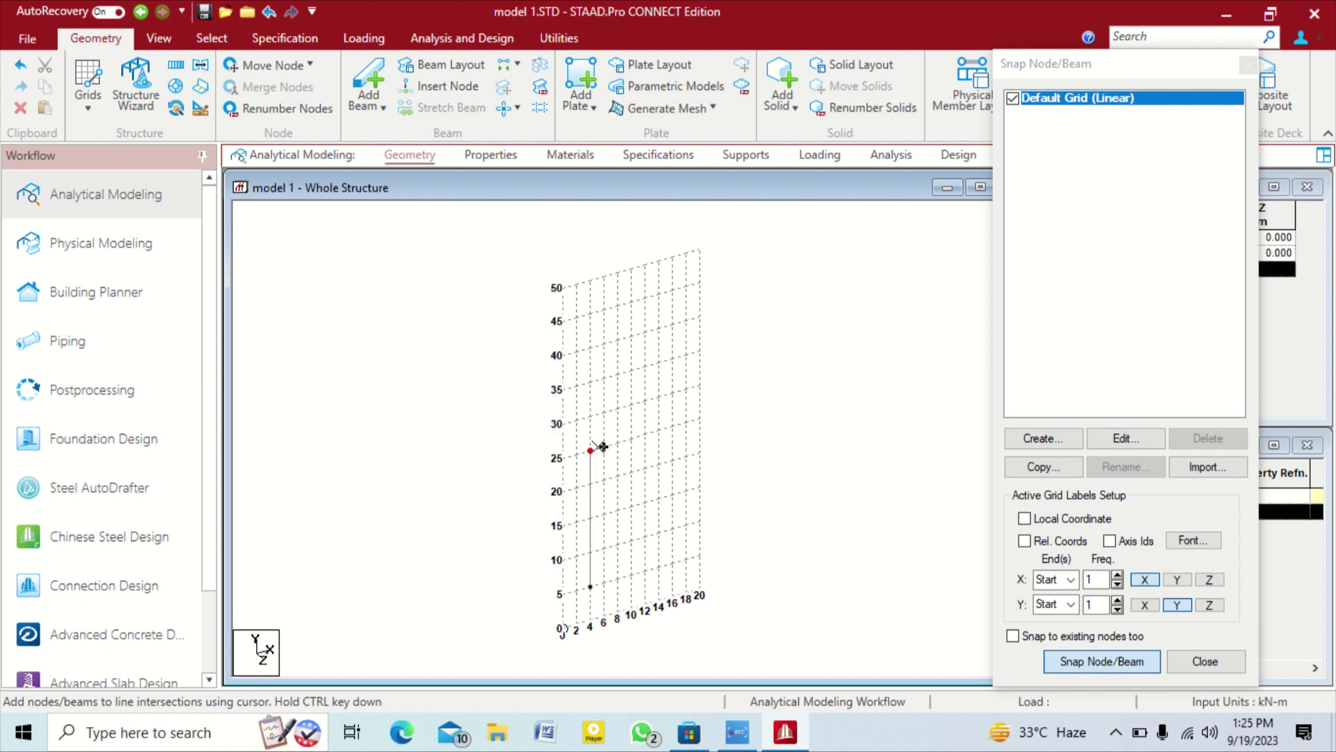
left_click(659, 431)
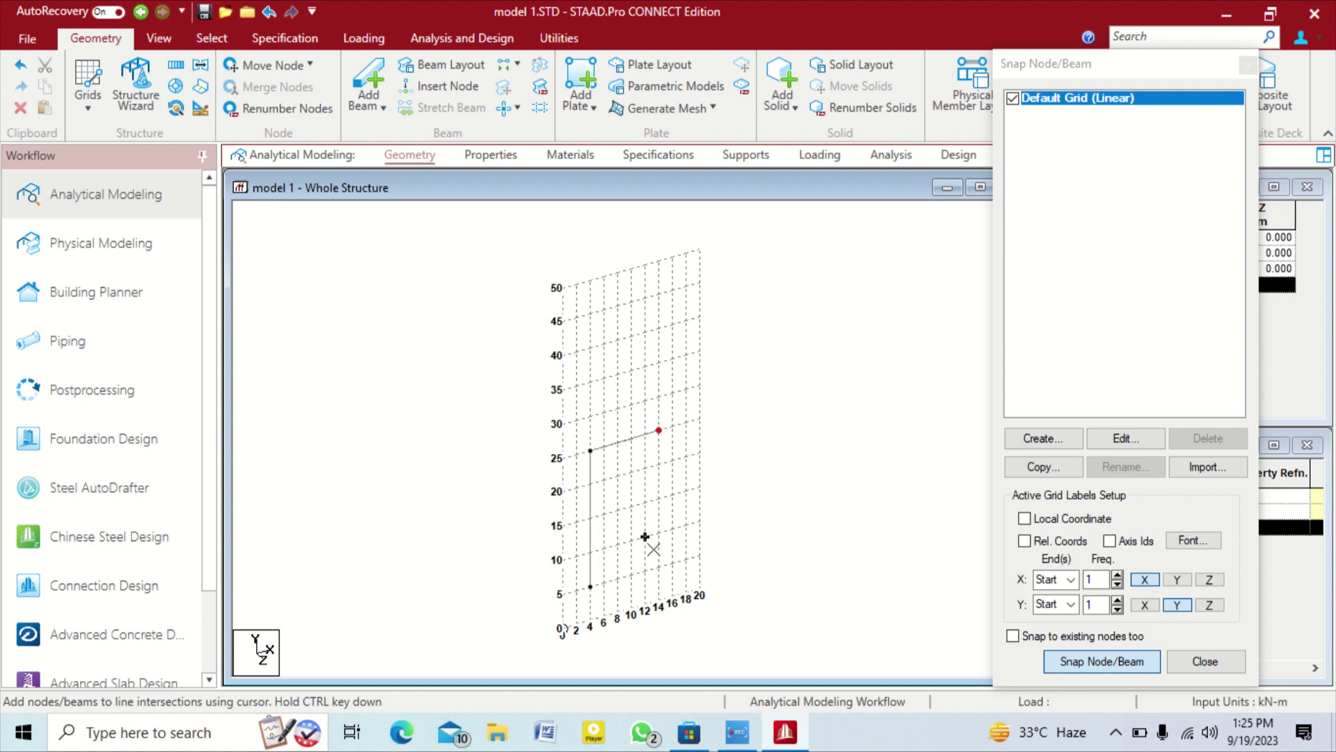
left_click(659, 566)
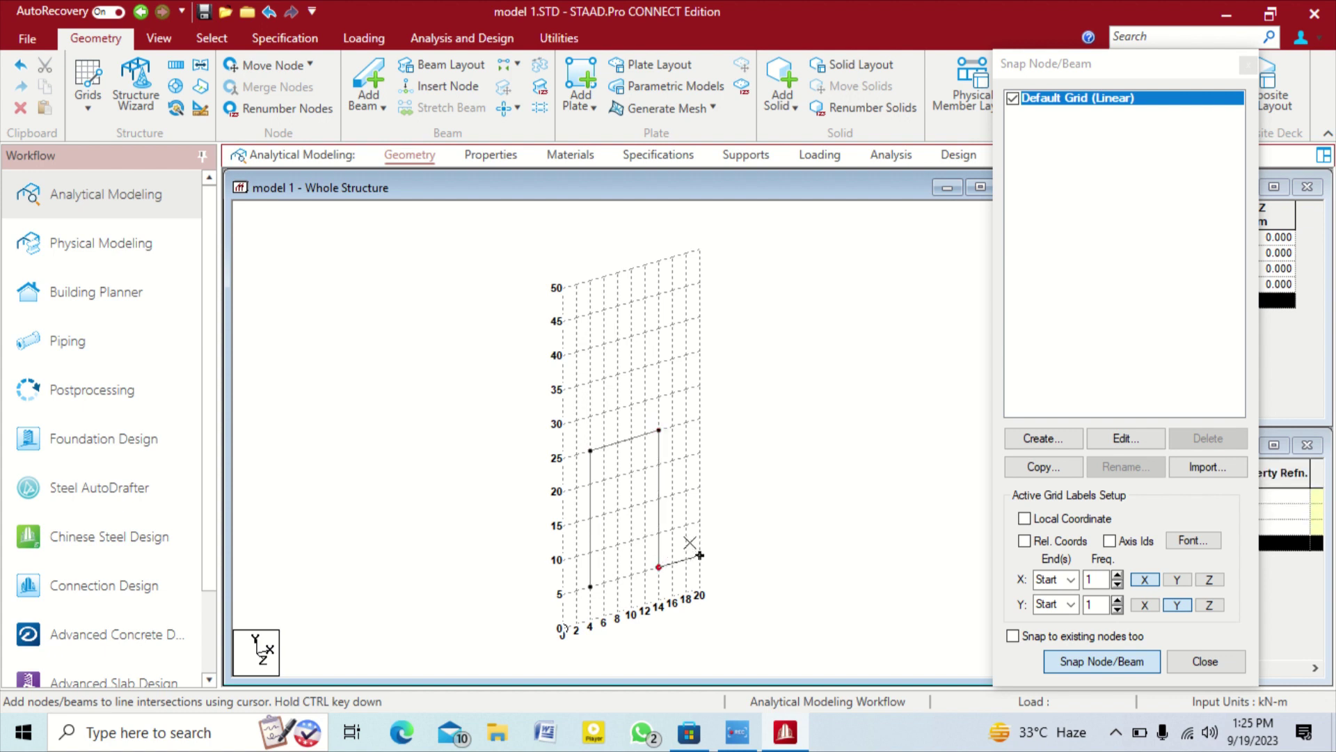
key("Escape")
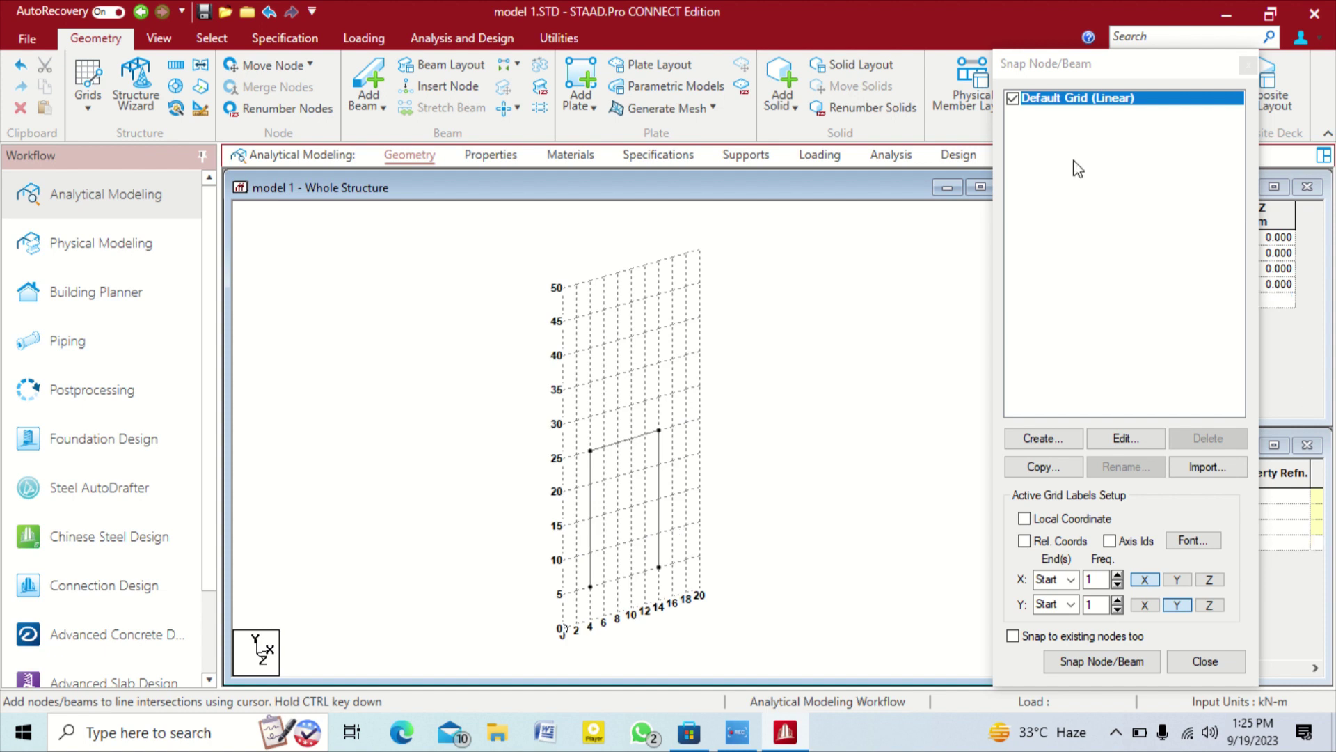
left_click_drag(1207, 72, 1174, 60)
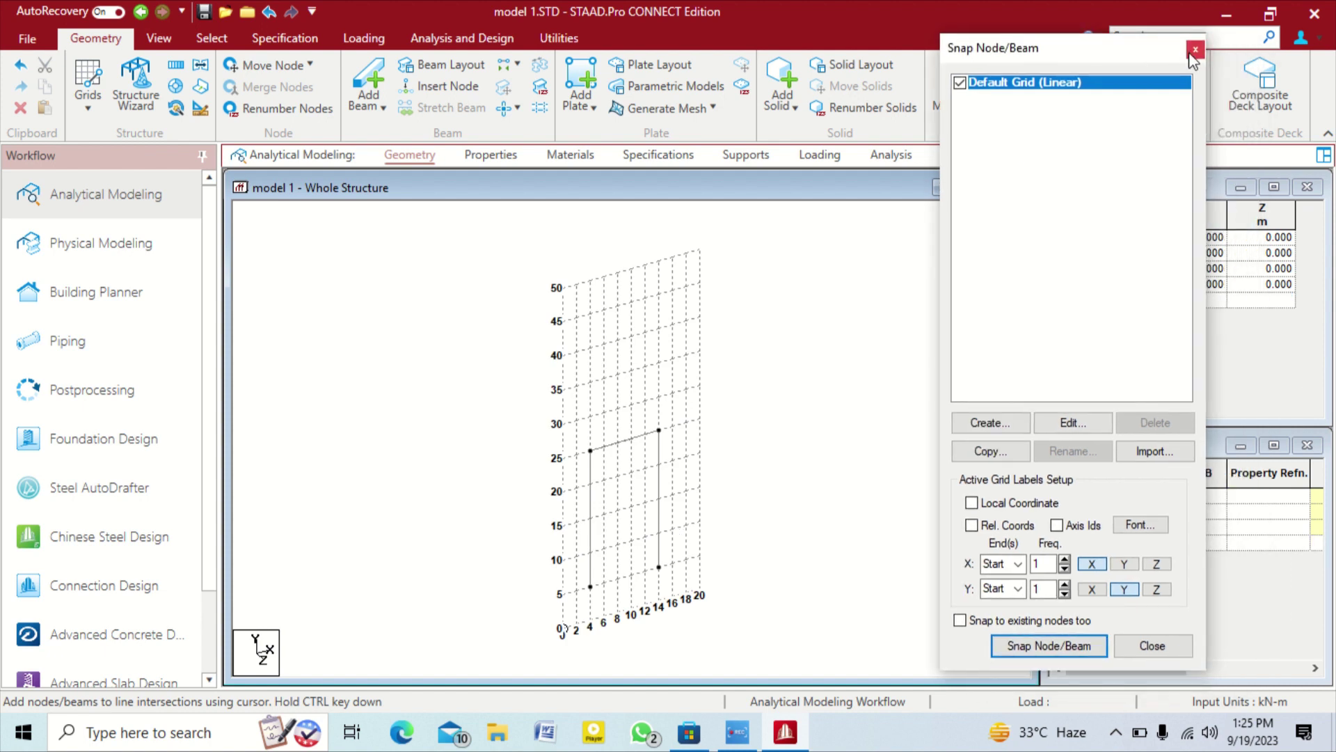
left_click(1195, 50)
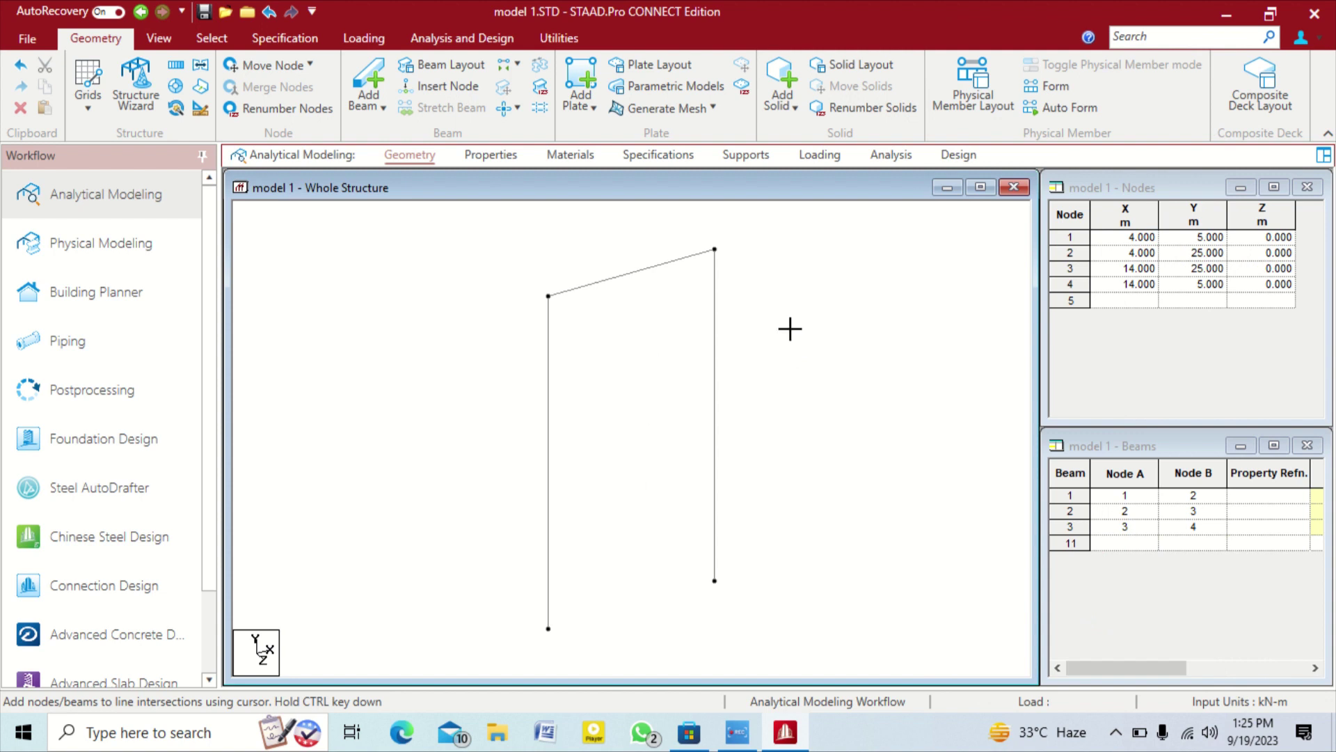
View the frame from the isometric, top, bottom, side, front and back directions, ending in the front view
left_click(160, 39)
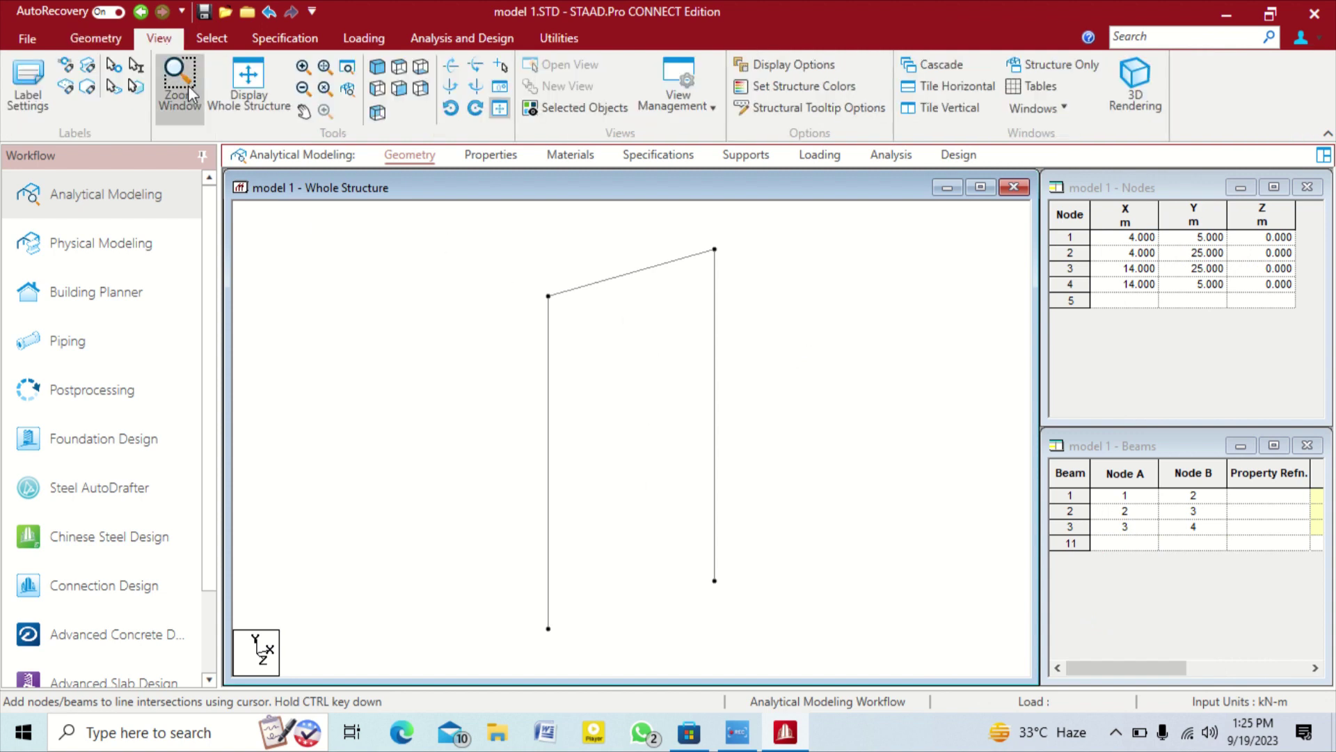
left_click(376, 68)
left_click(401, 68)
left_click(423, 69)
left_click(378, 89)
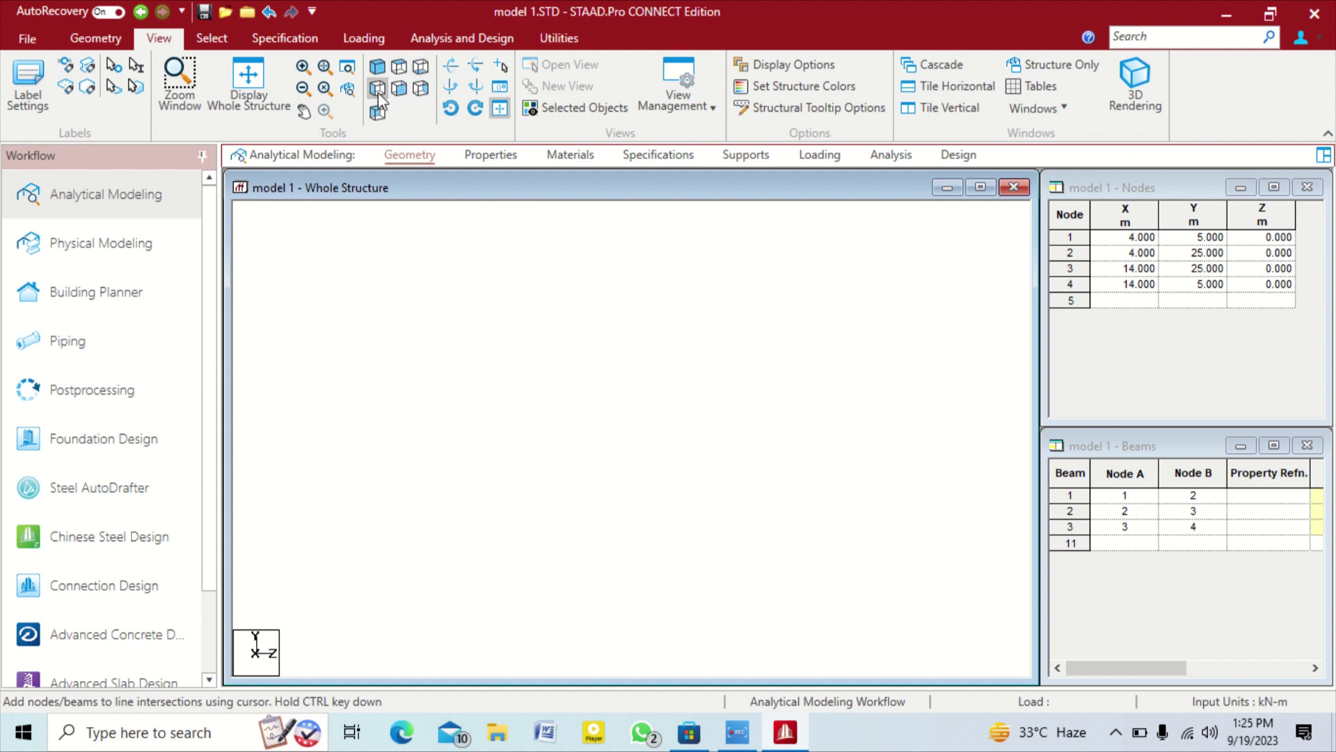
left_click(399, 88)
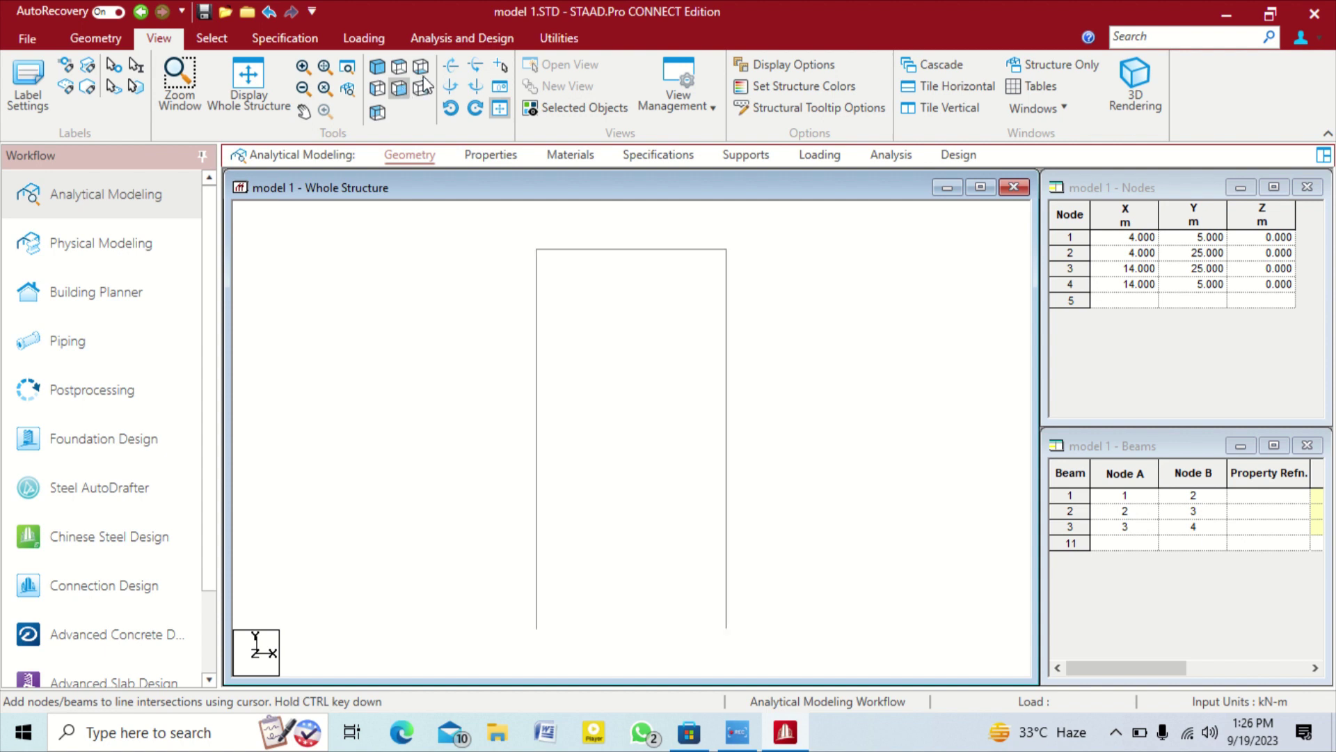
left_click(421, 87)
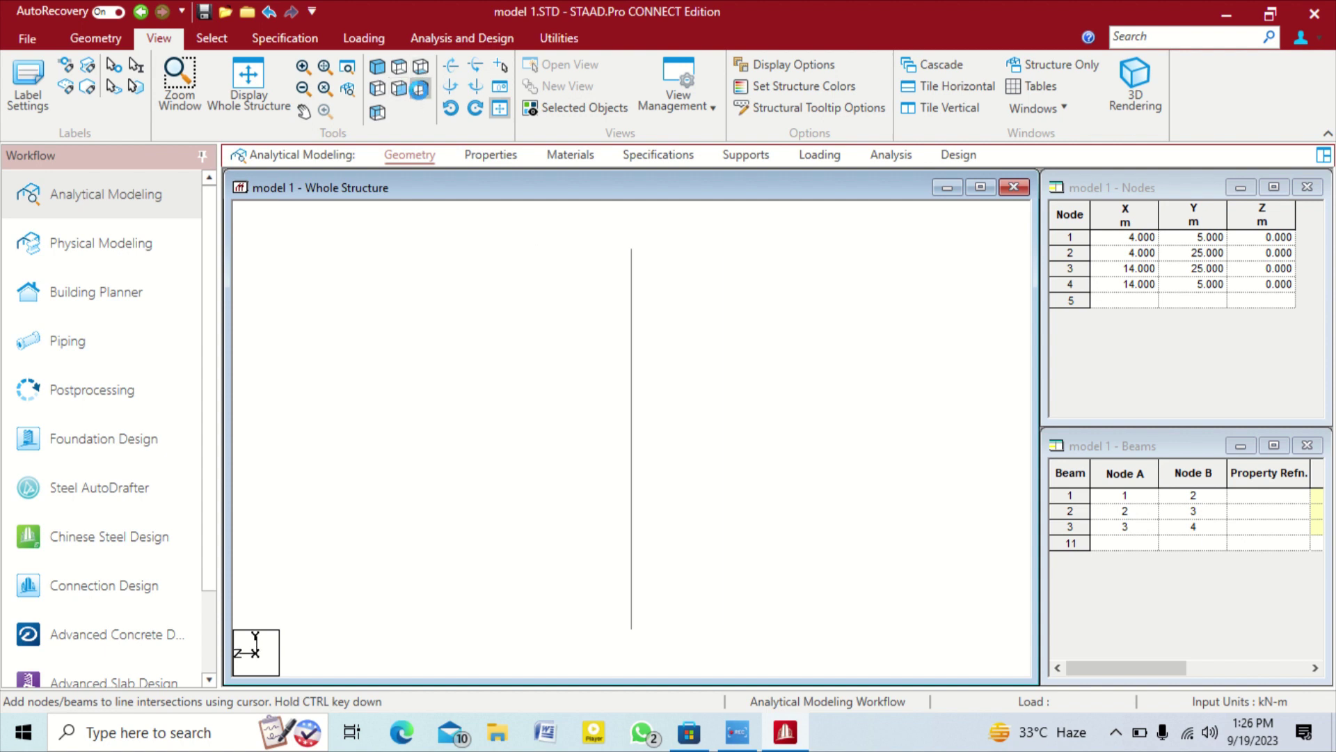
left_click(377, 112)
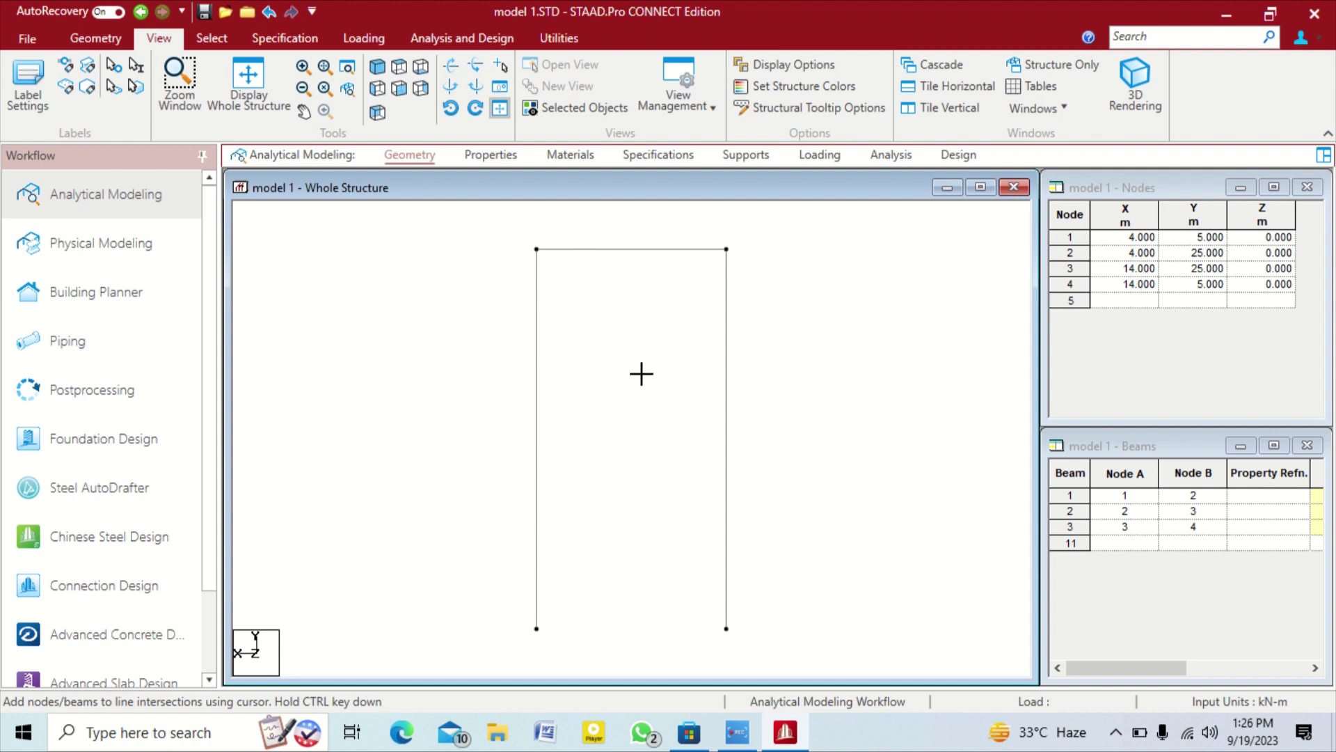
left_click(394, 92)
Examine the left column's length and node coordinates in its beam properties, and close them
left_click_drag(497, 235, 841, 658)
left_click(792, 332)
double_click(536, 358)
left_click_drag(582, 161, 176, 85)
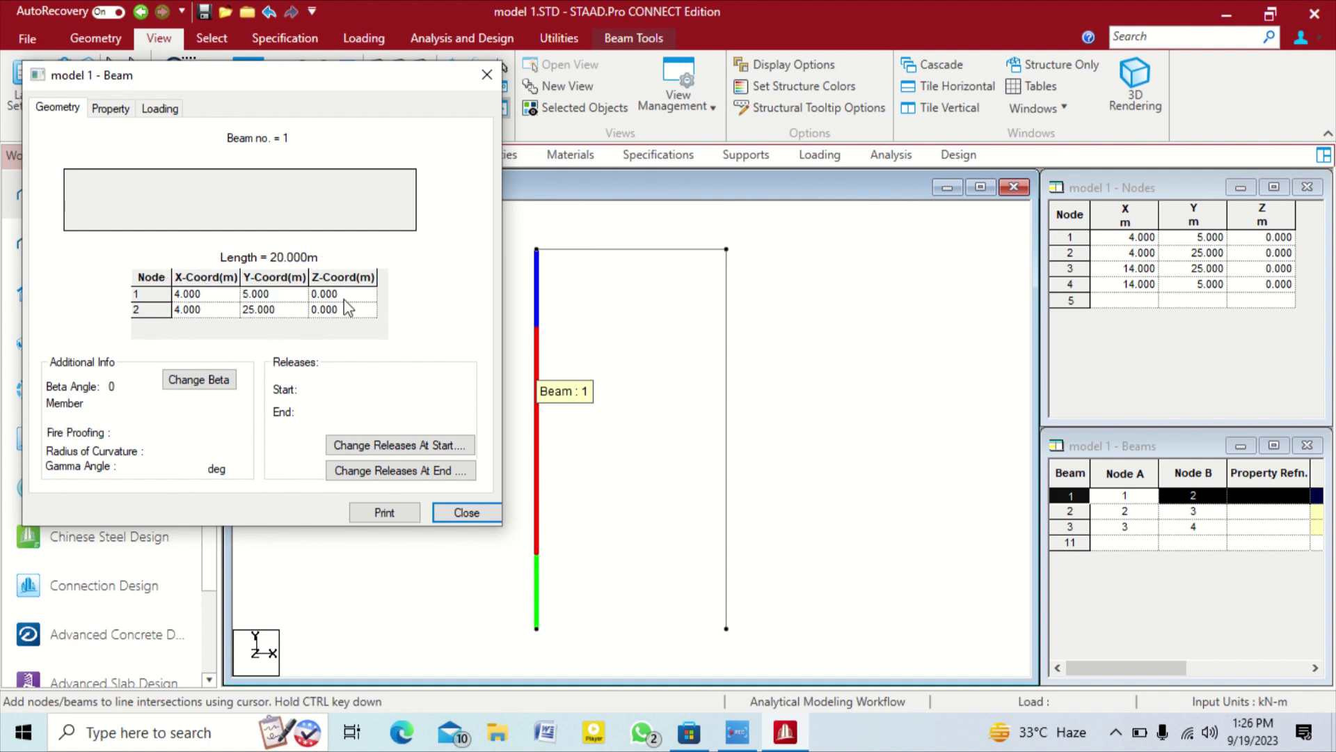
left_click(466, 512)
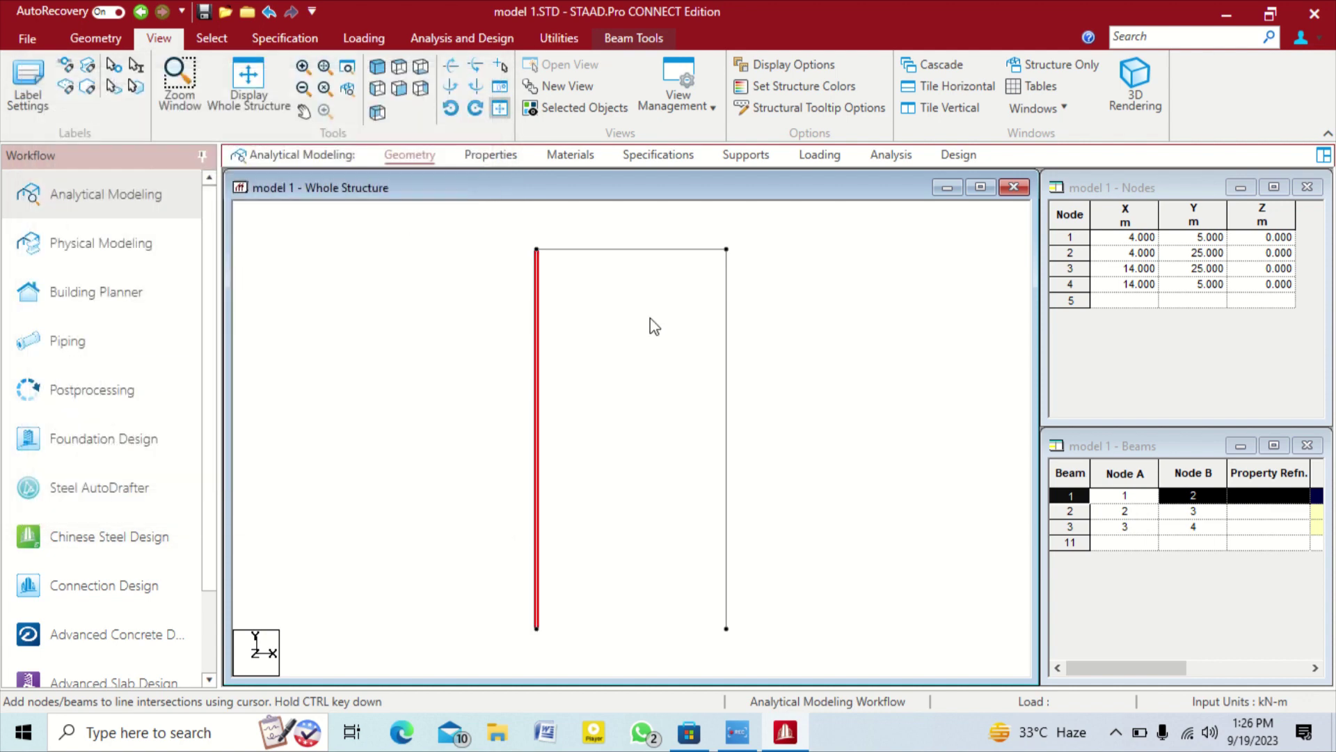
Examine the top beam's geometry and section property data in its beam properties, and close them
double_click(637, 248)
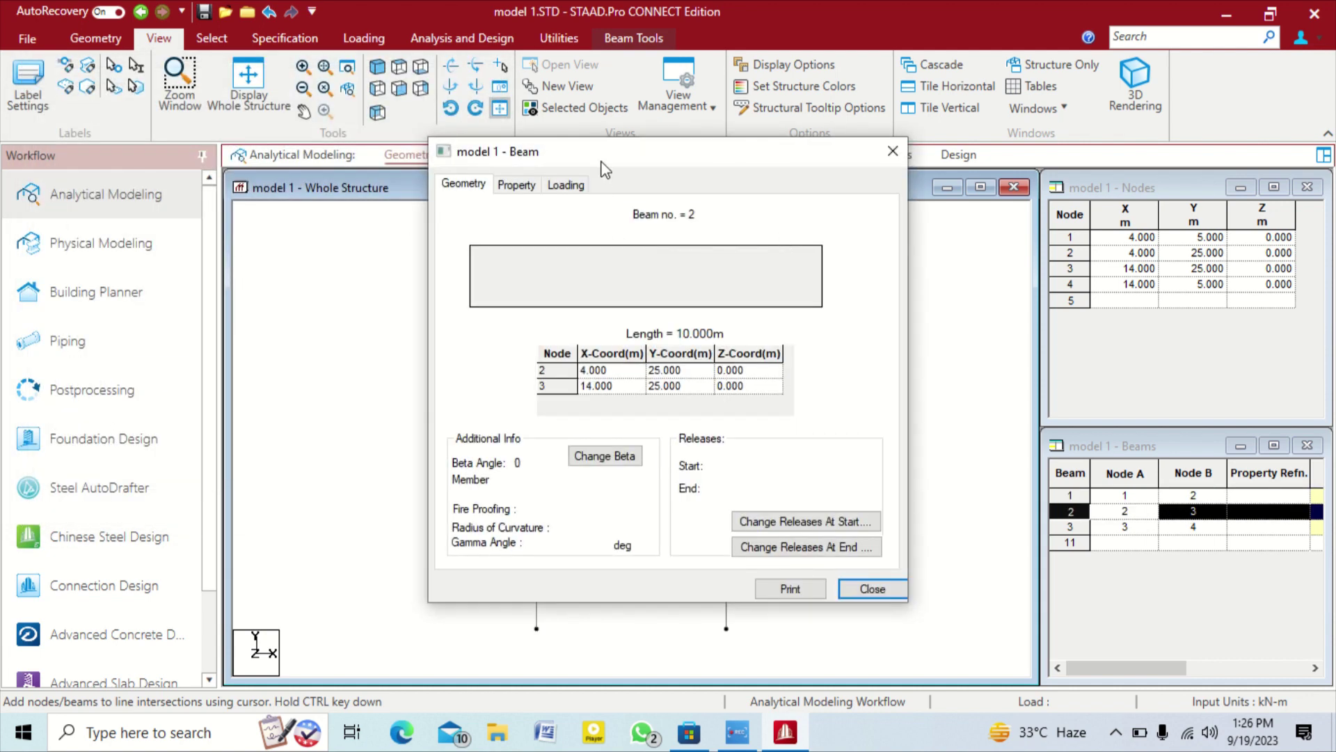
left_click_drag(602, 162, 429, 87)
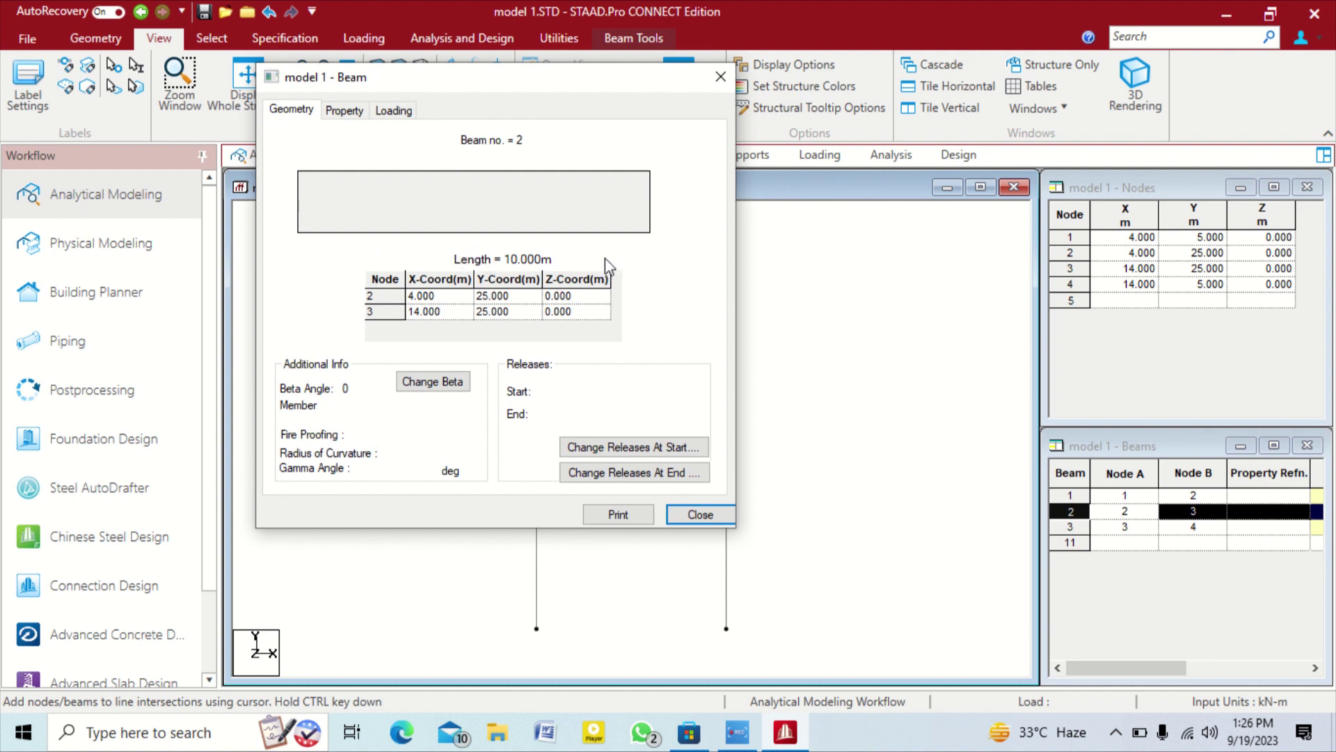
left_click(344, 110)
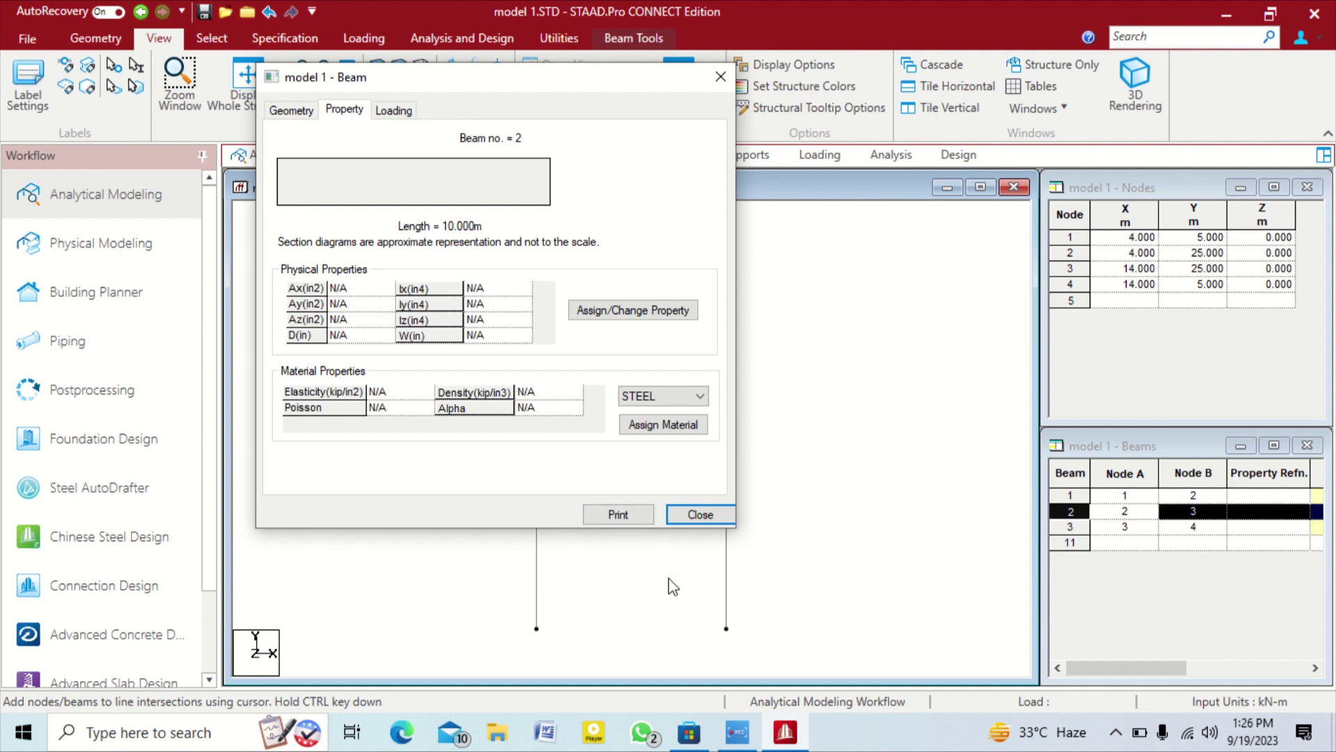
left_click(689, 515)
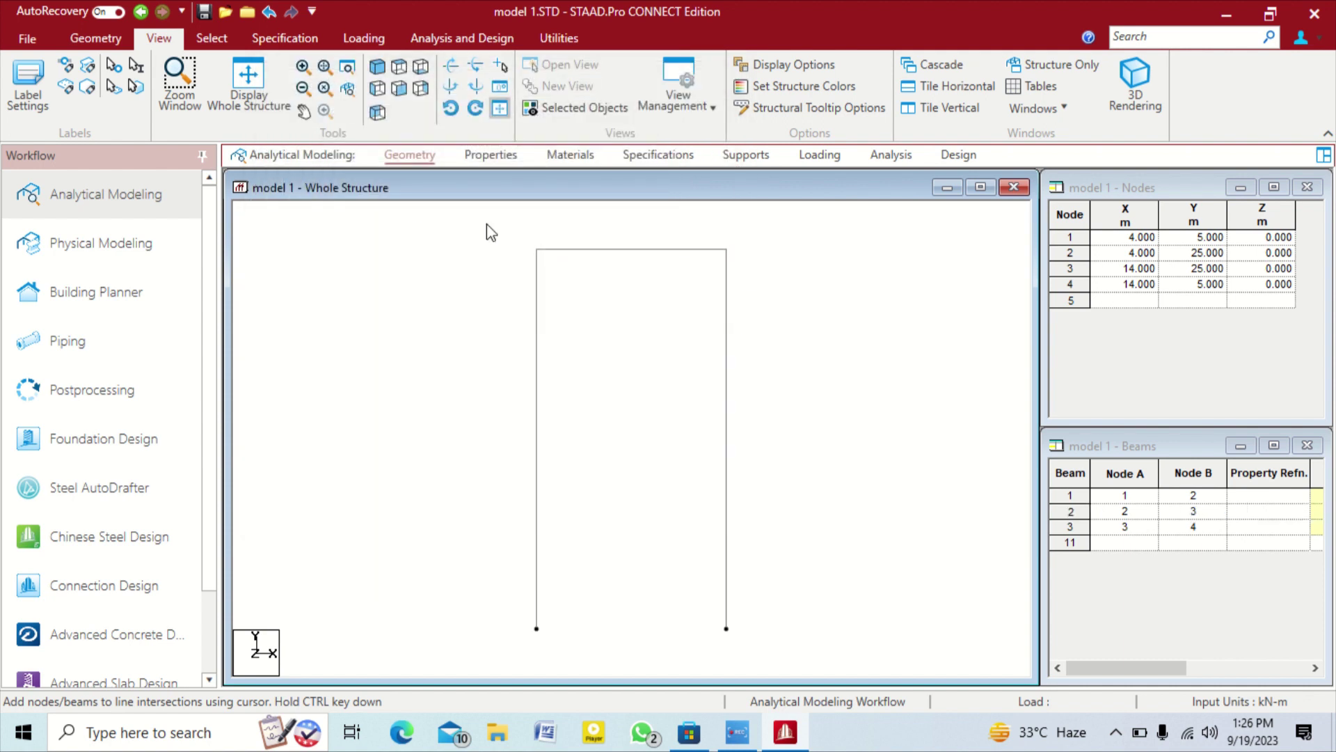
Display the length dimensions of all beams in the view with Dimension Beams
left_click_drag(548, 320, 847, 644)
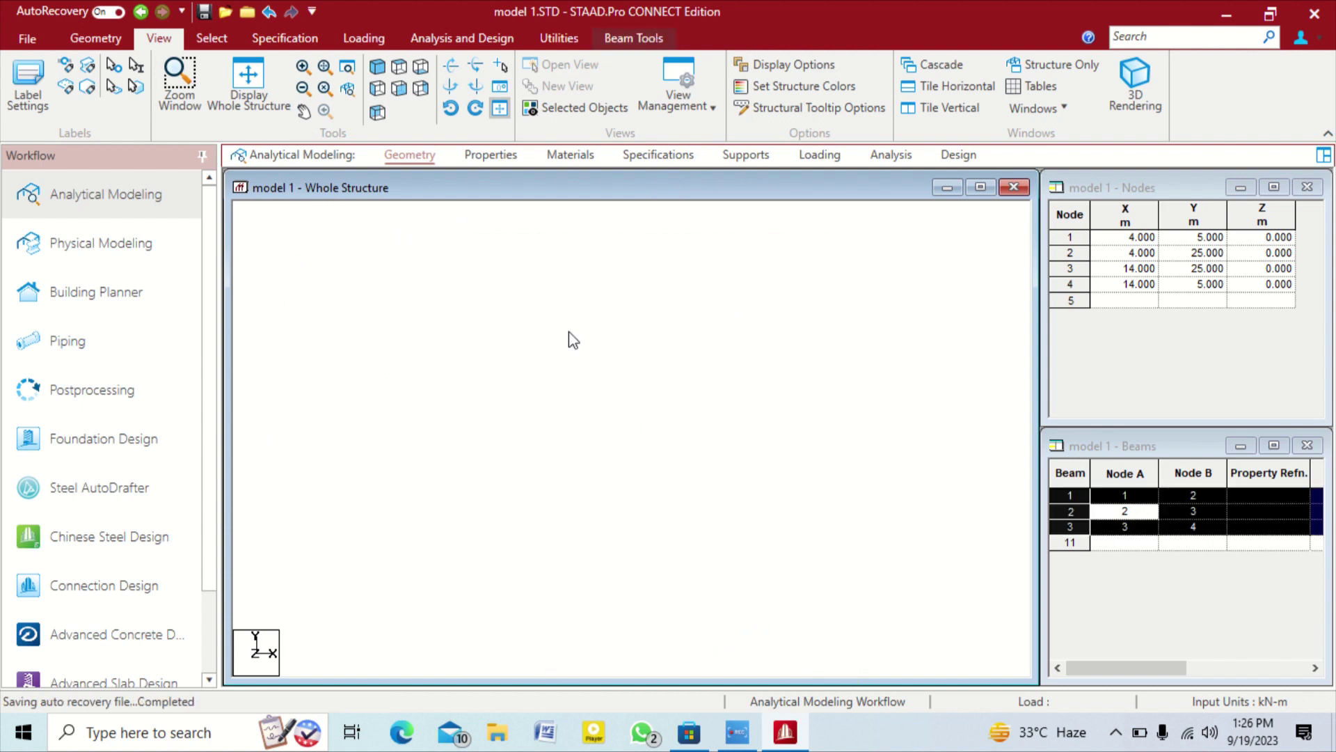
left_click(542, 33)
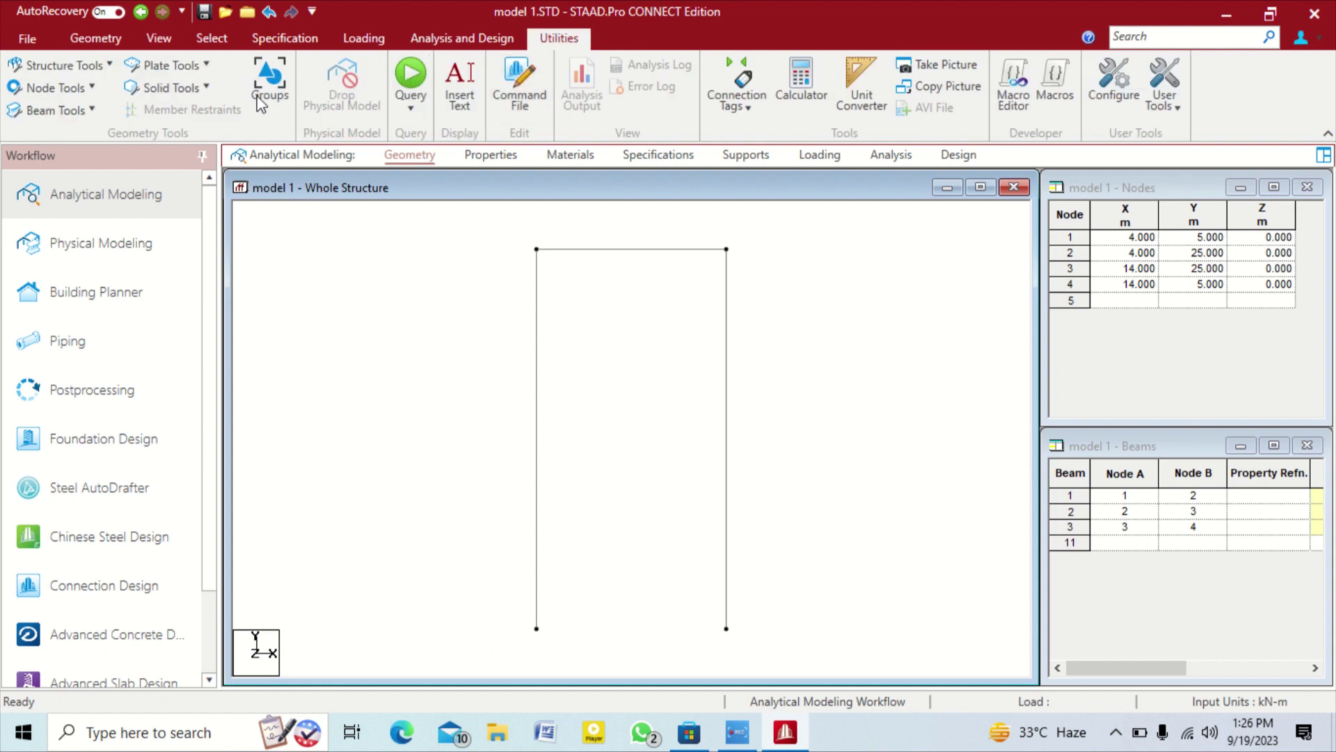
left_click(54, 110)
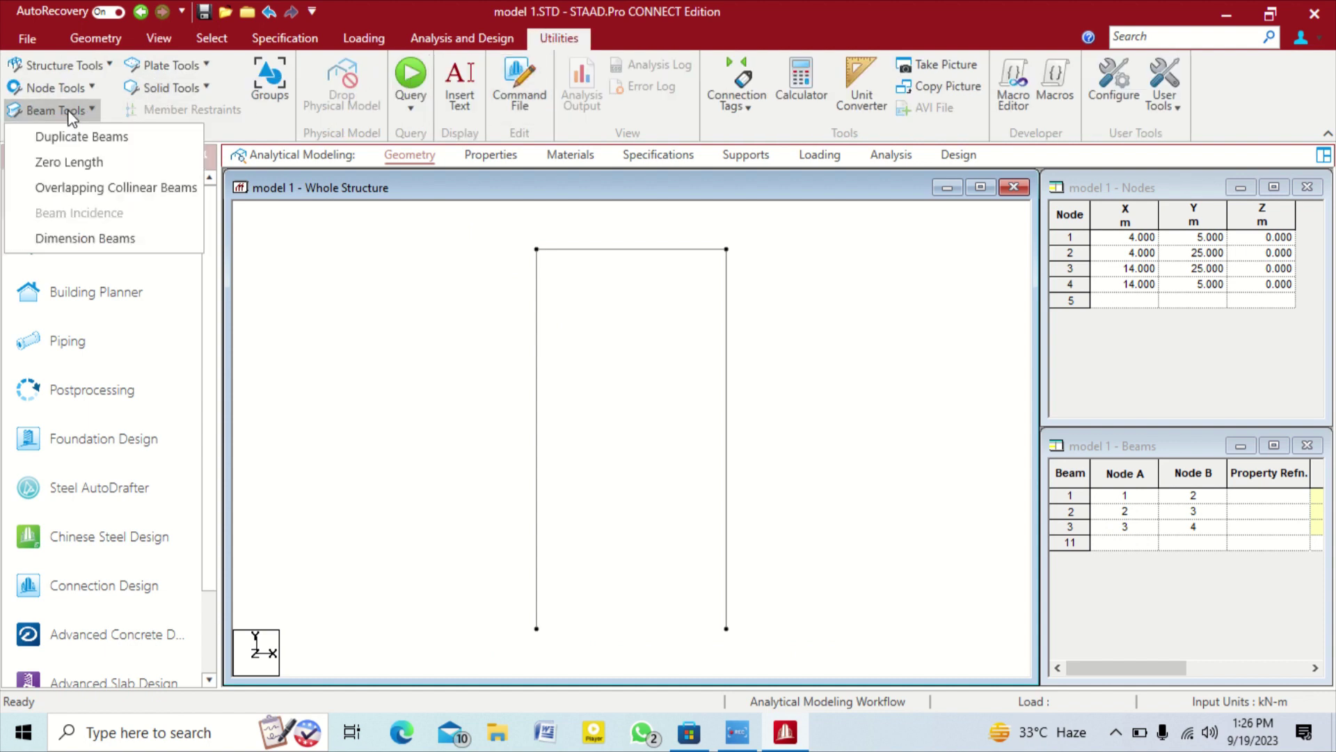
left_click(109, 242)
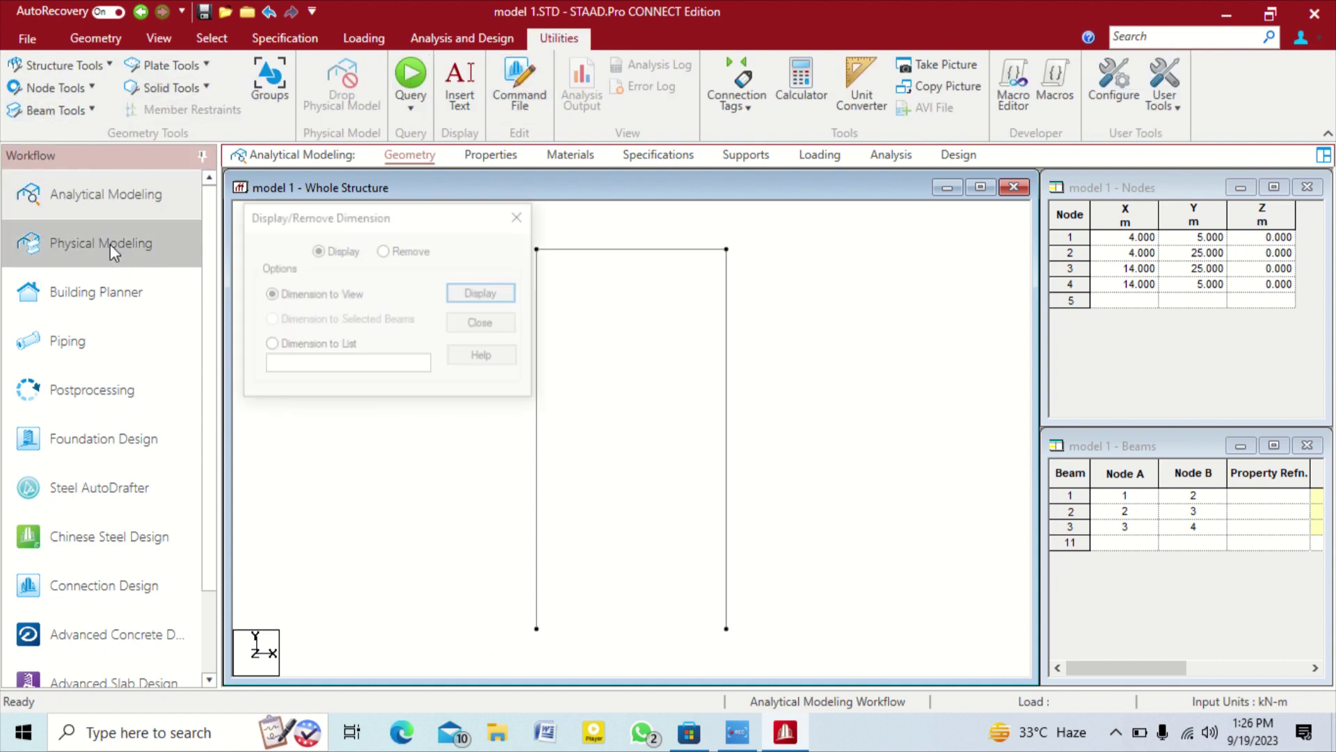
left_click_drag(361, 214, 473, 179)
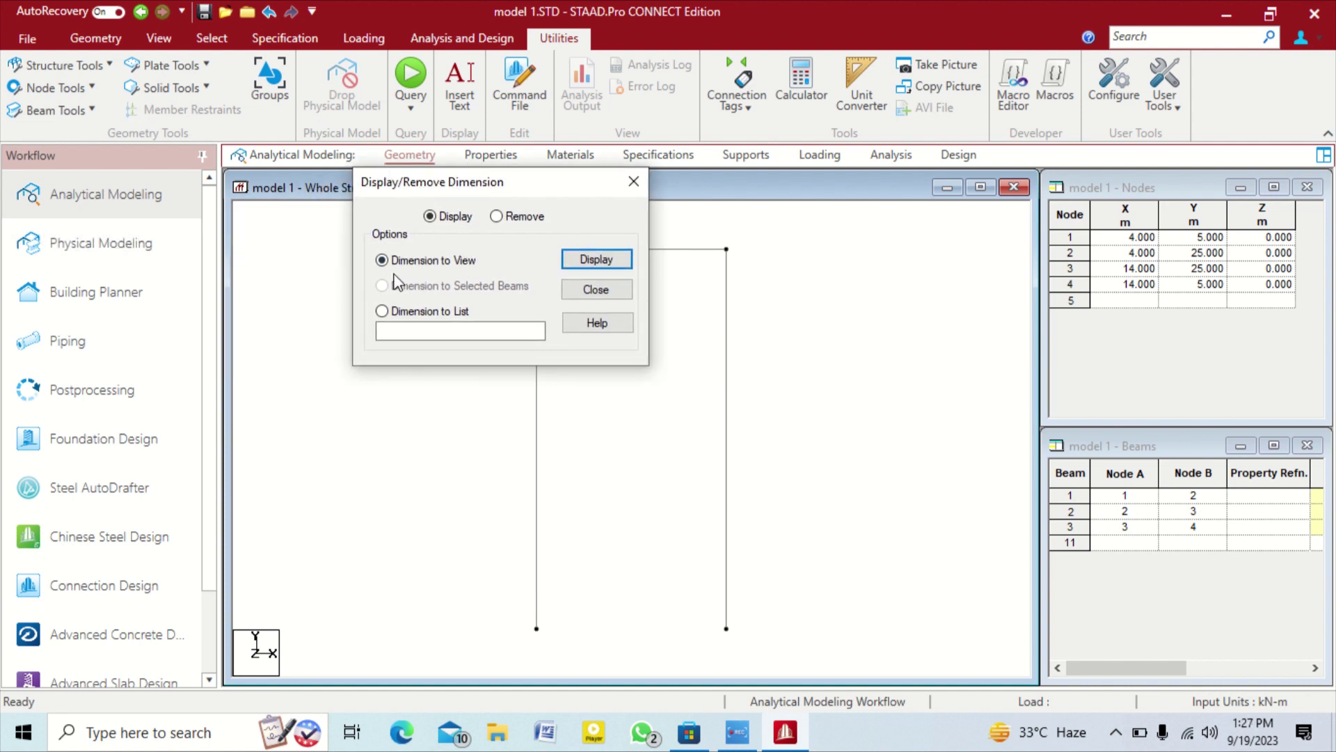
left_click(620, 264)
left_click_drag(494, 181, 255, 167)
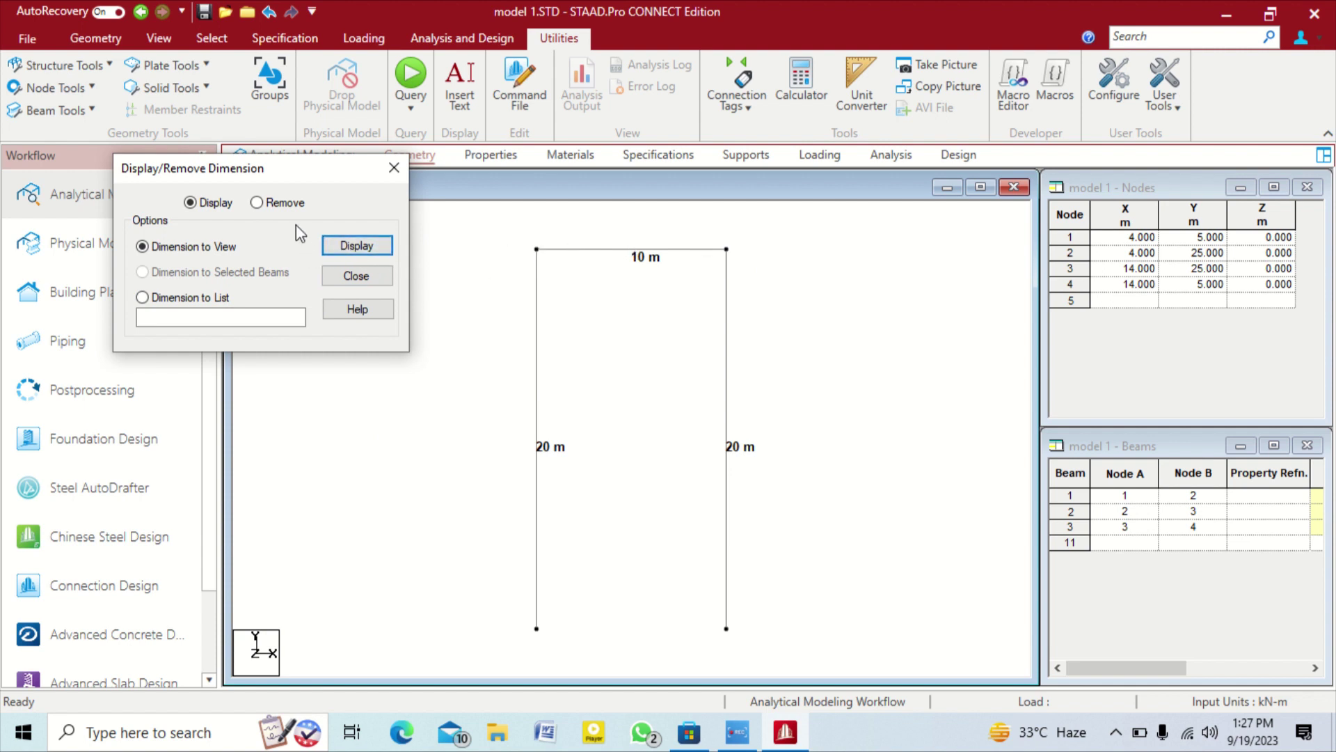
Remove the beam dimensions from the whole view, keeping the Display/Remove Dimension dialog open
left_click(257, 202)
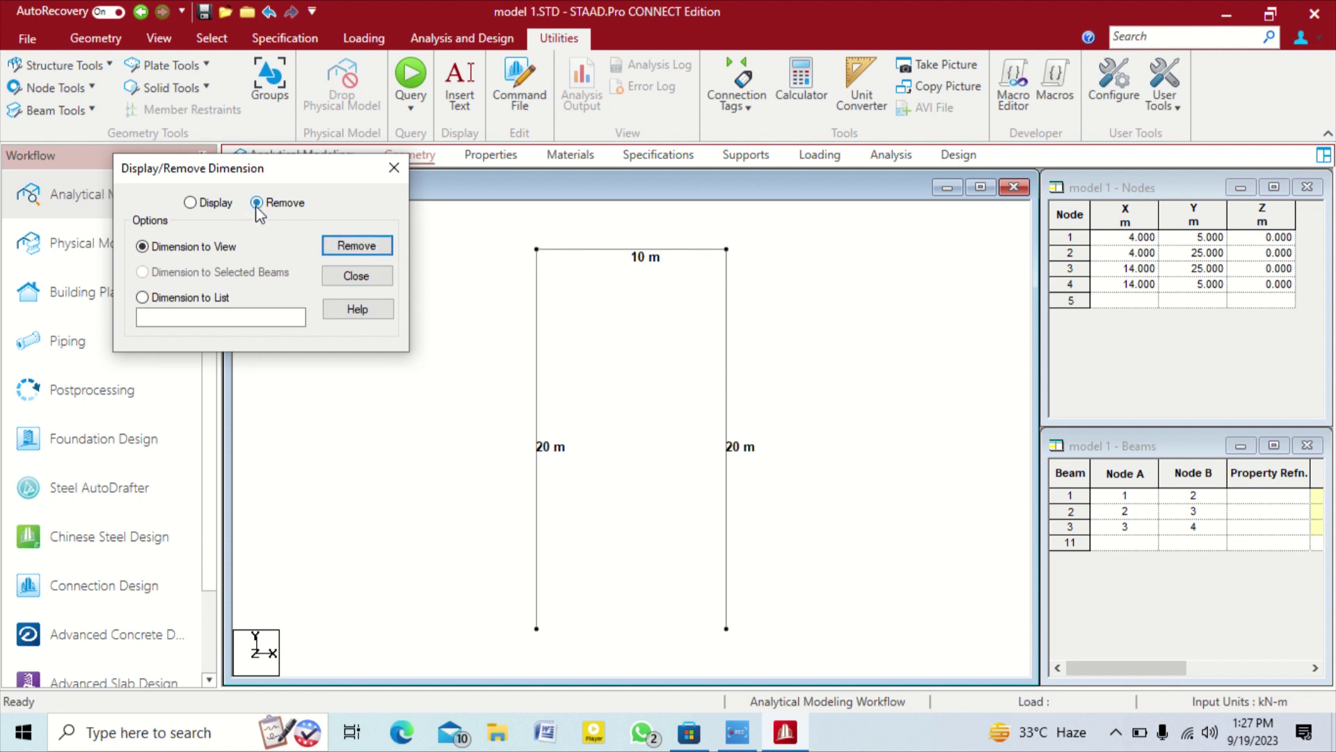
left_click(353, 249)
left_click(578, 334)
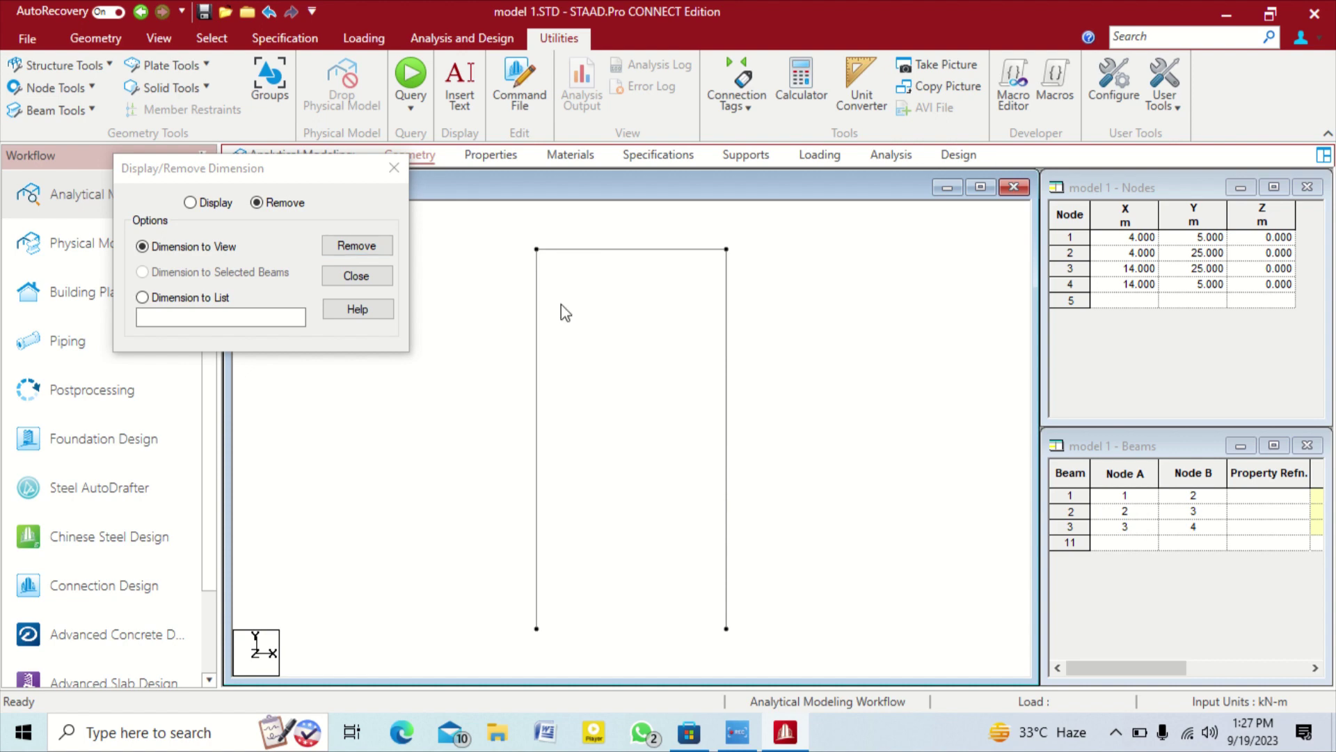
left_click(618, 251)
double_click(618, 250)
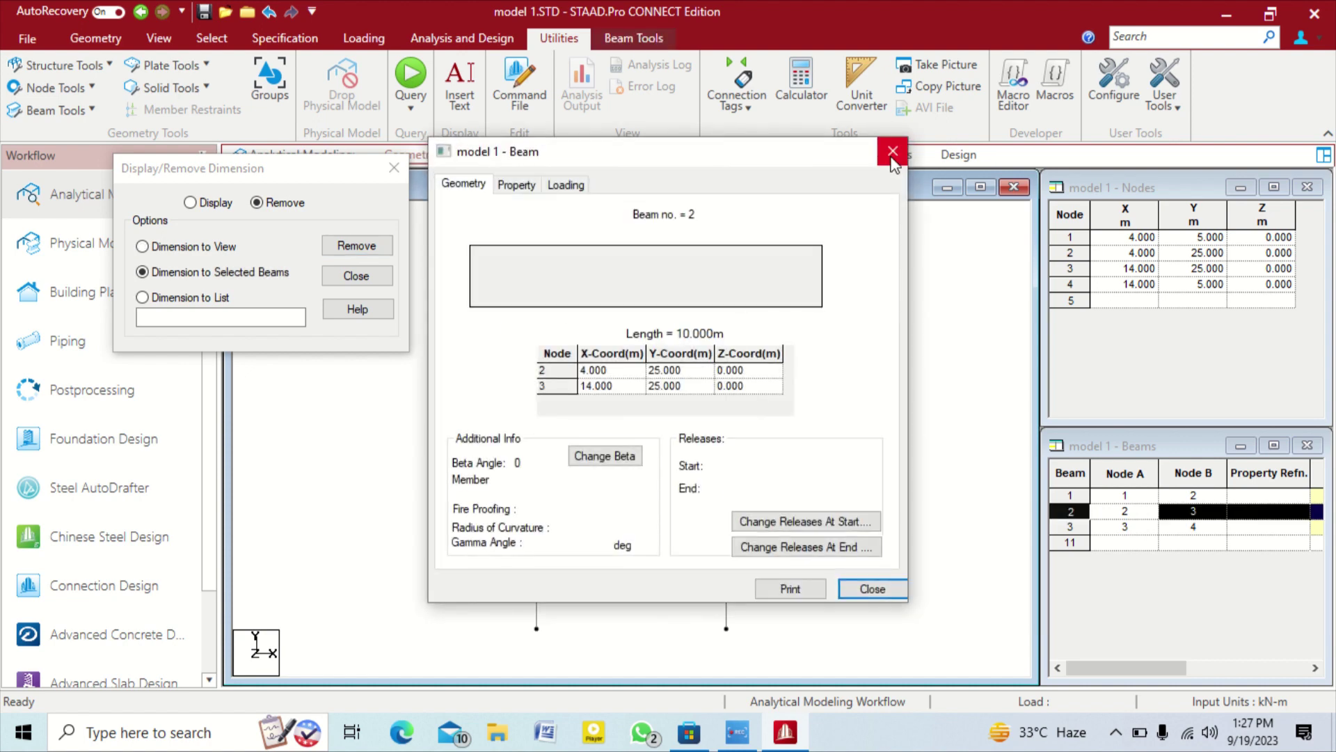
left_click(892, 146)
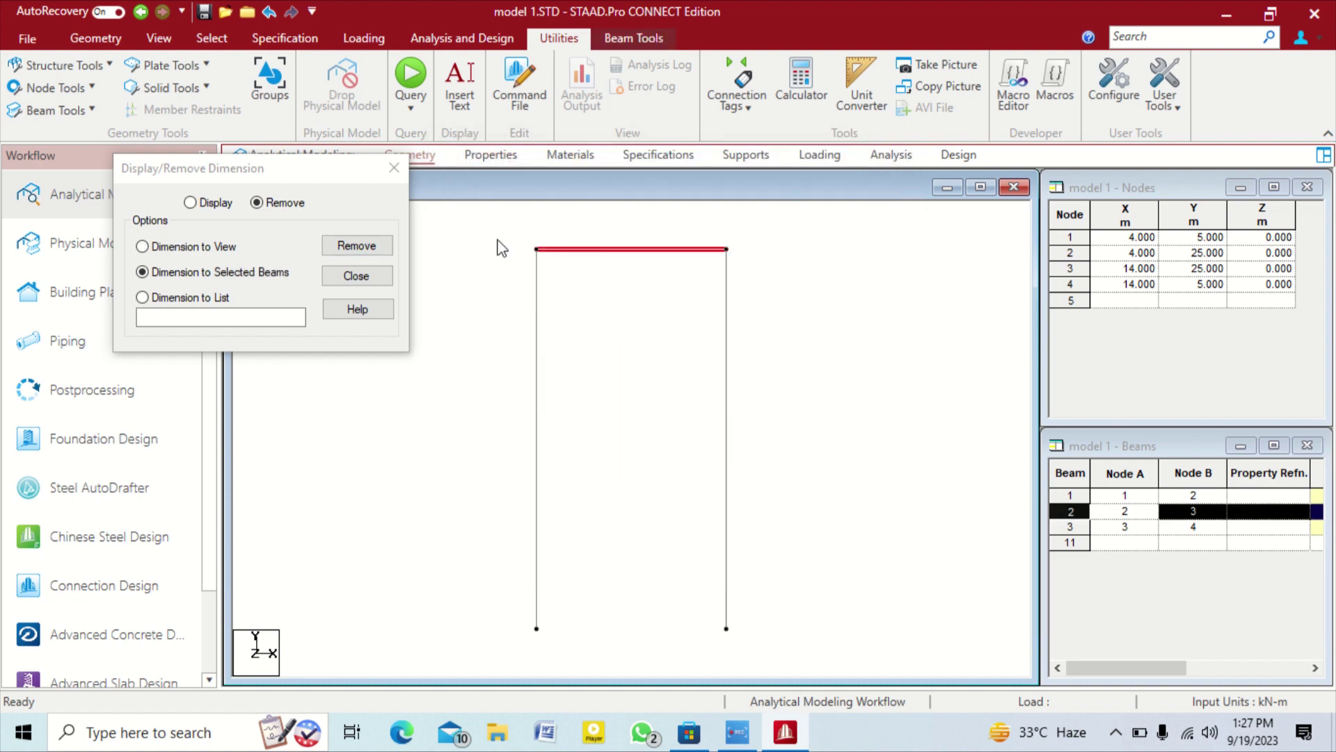
Display the length dimension of only the top beam using Dimension to Selected Beams
left_click(617, 298)
left_click(649, 251)
left_click(189, 202)
left_click(350, 254)
left_click(689, 227)
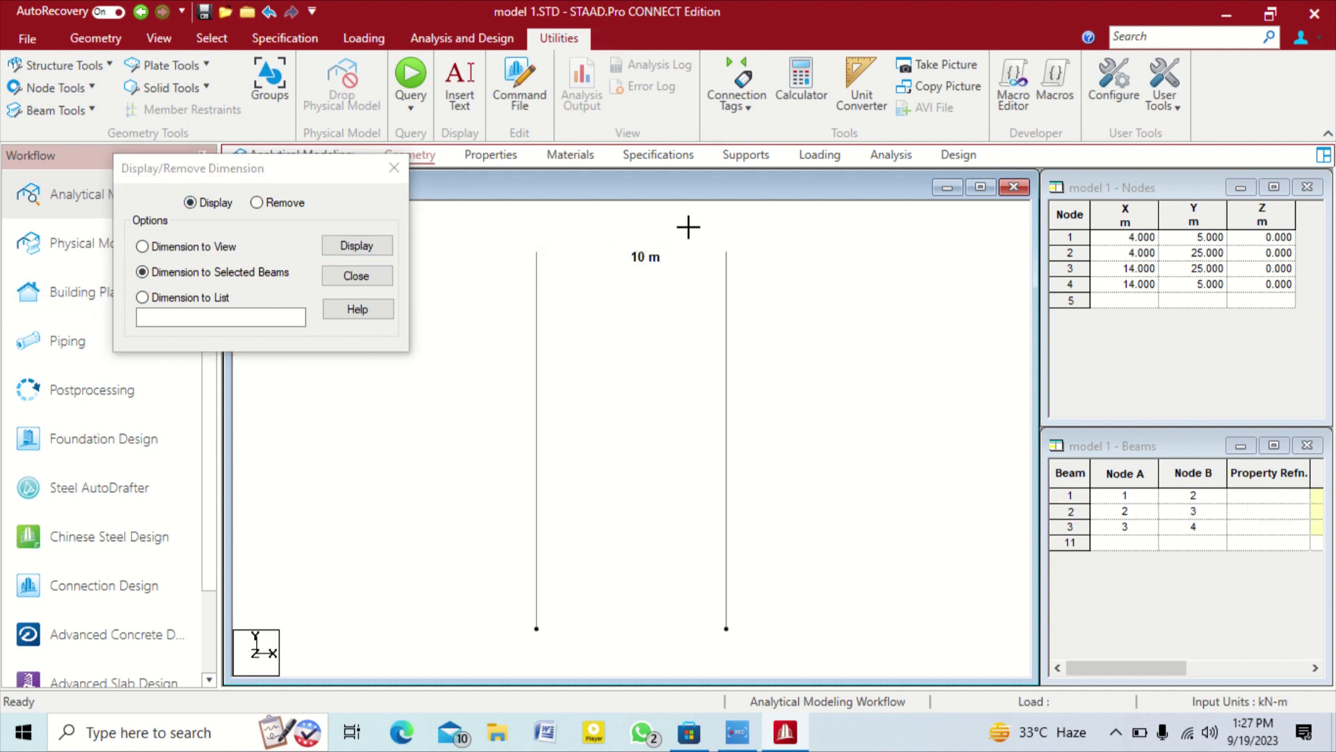
left_click_drag(525, 230, 807, 270)
left_click(628, 212)
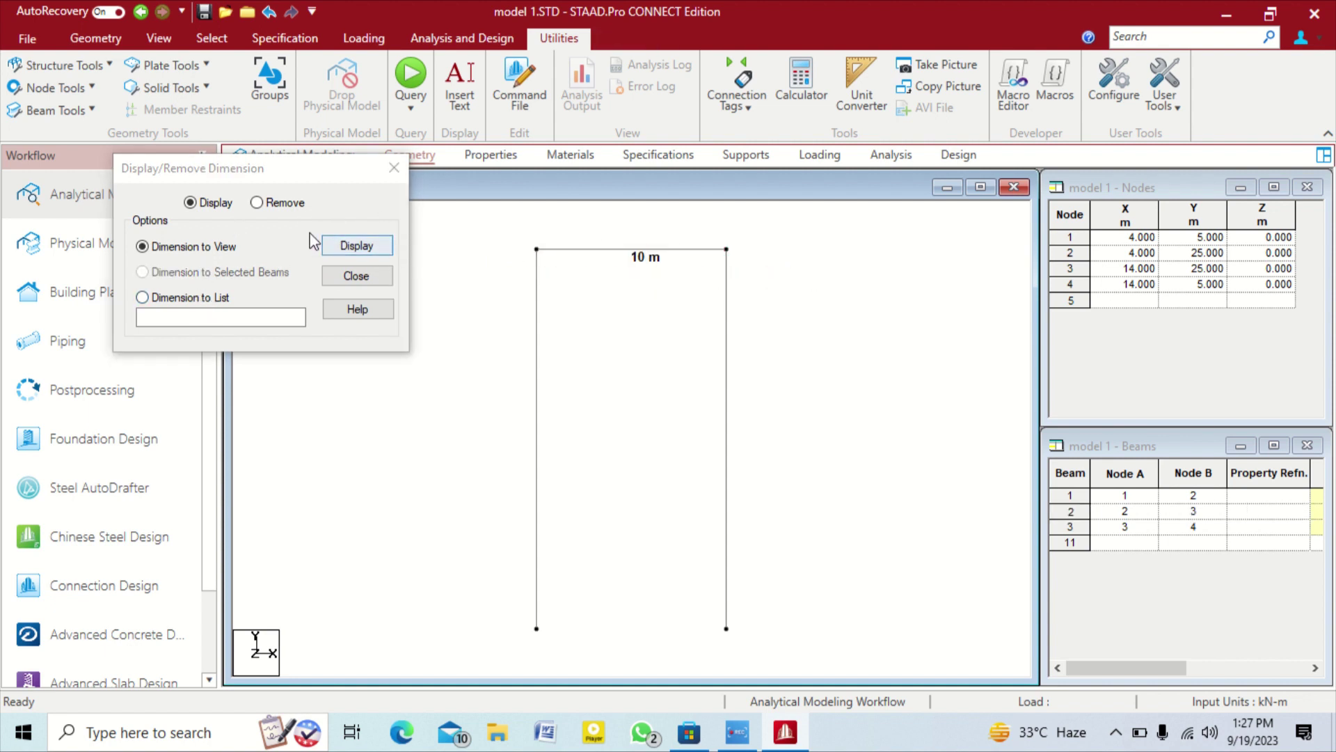
Remove the top beam's dimension from the view and close the Display/Remove Dimension dialog
left_click(256, 203)
left_click(376, 251)
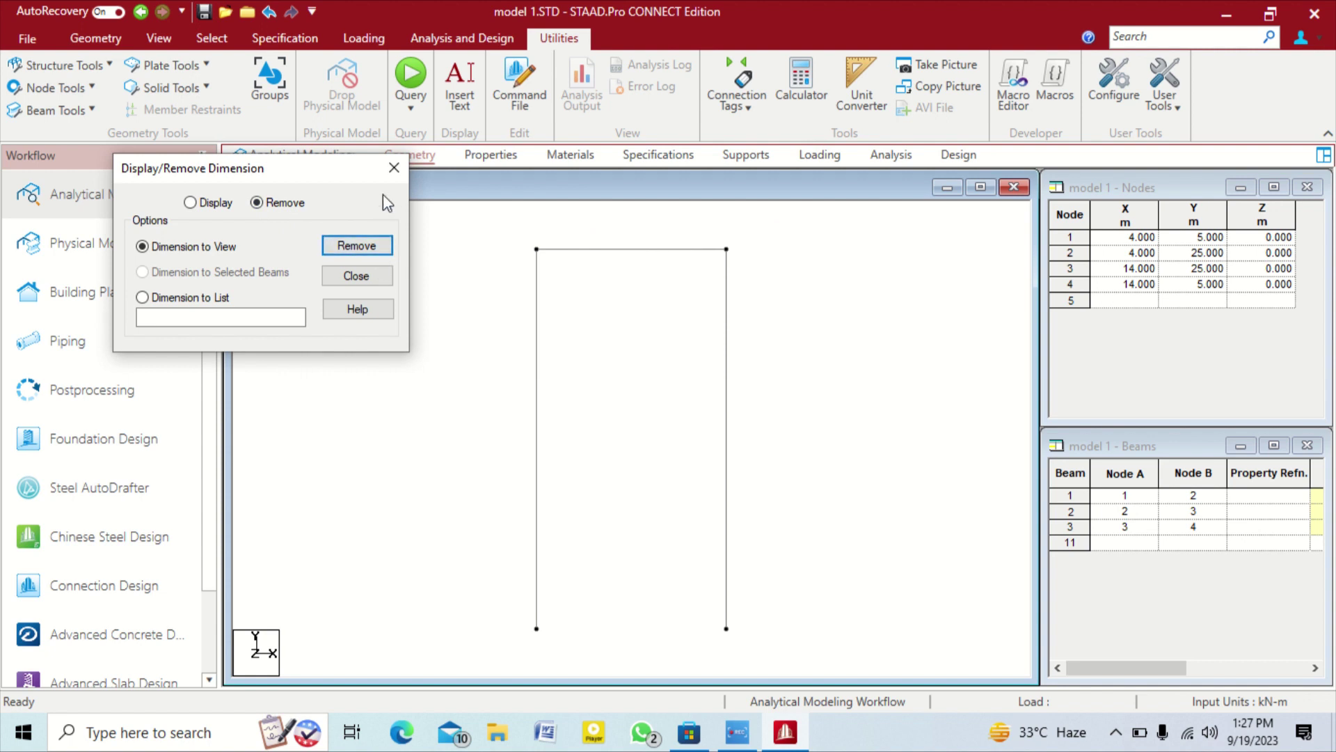
left_click(394, 168)
Measure the left column from its top node to its bottom node with Node to Node Distance, and remove that distance label
left_click_drag(471, 227, 846, 668)
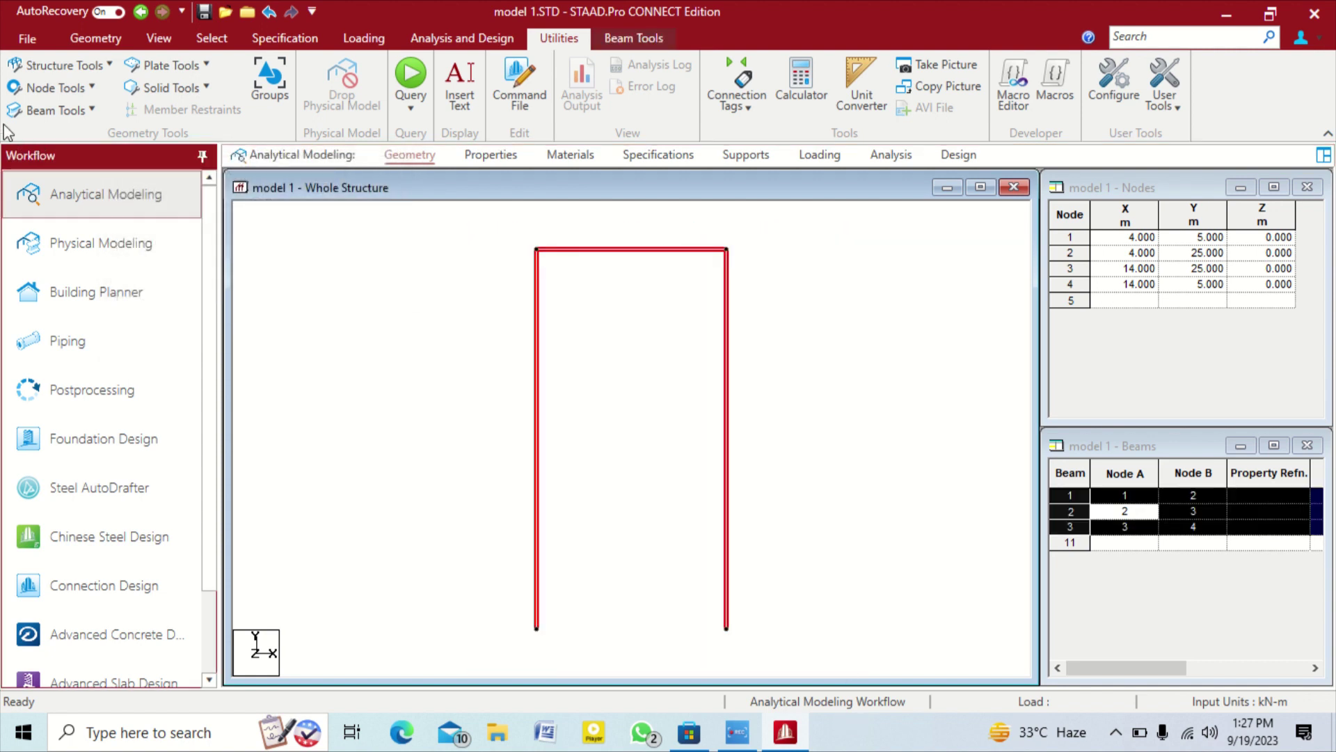
left_click(77, 90)
left_click(77, 90)
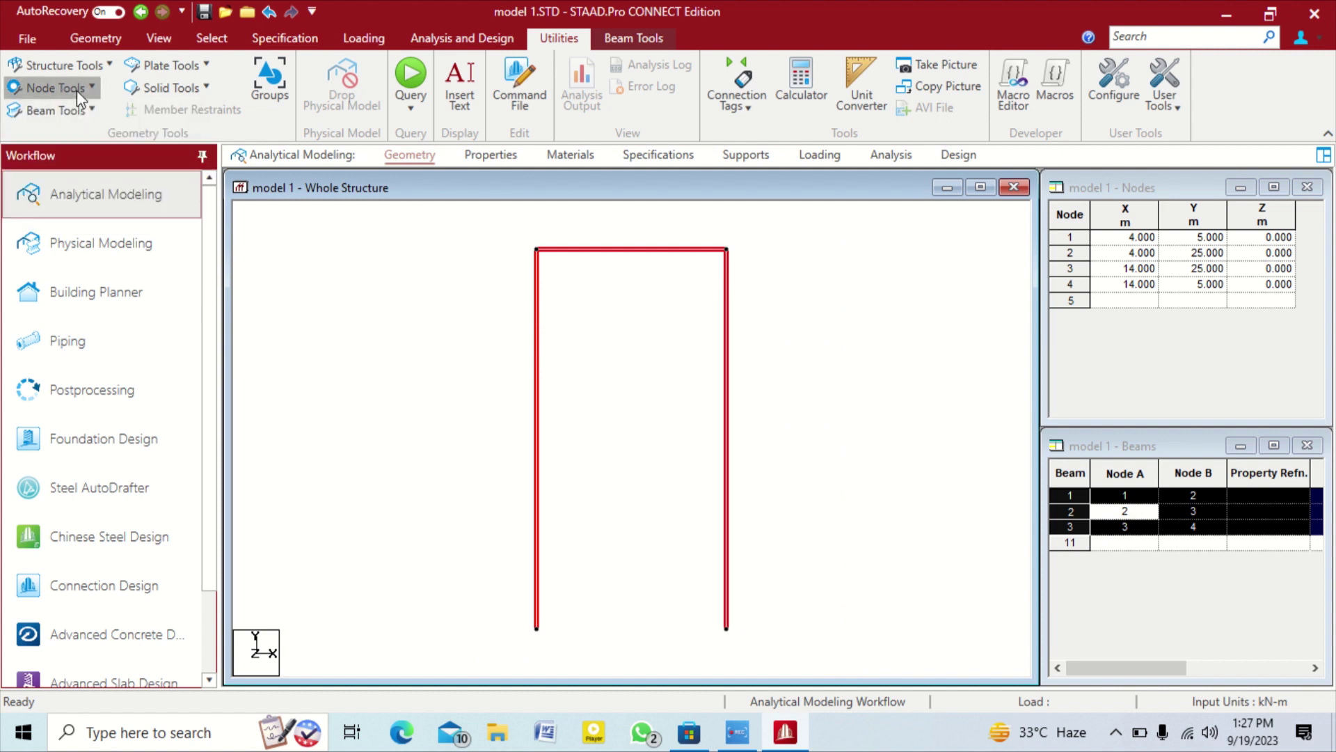
left_click(77, 90)
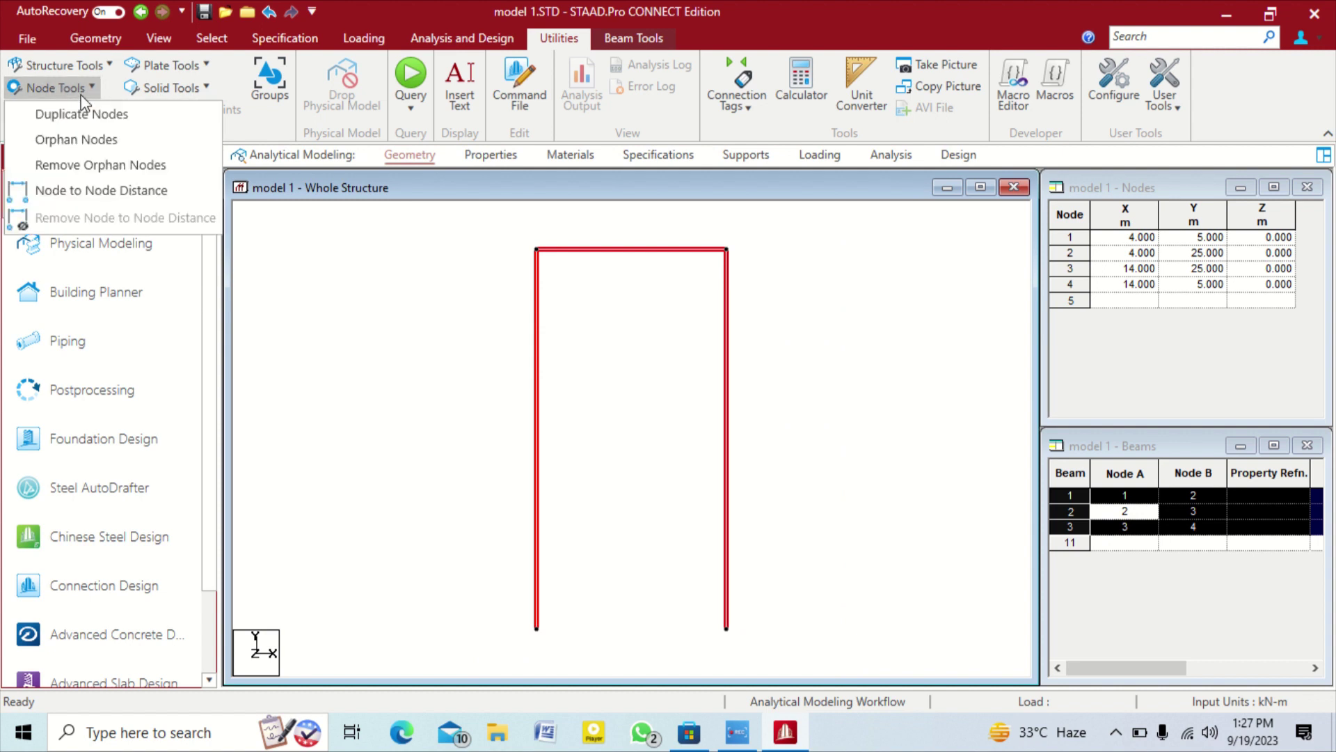
left_click(91, 191)
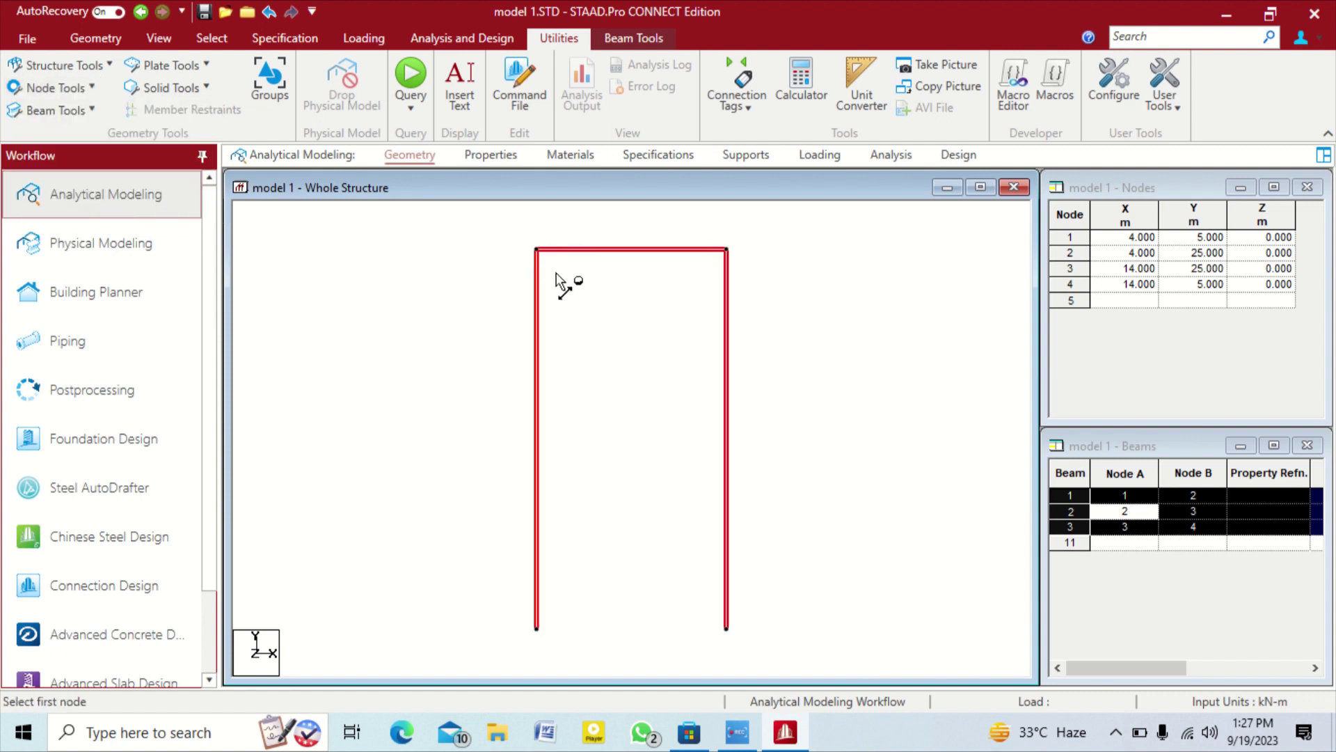
left_click(538, 252)
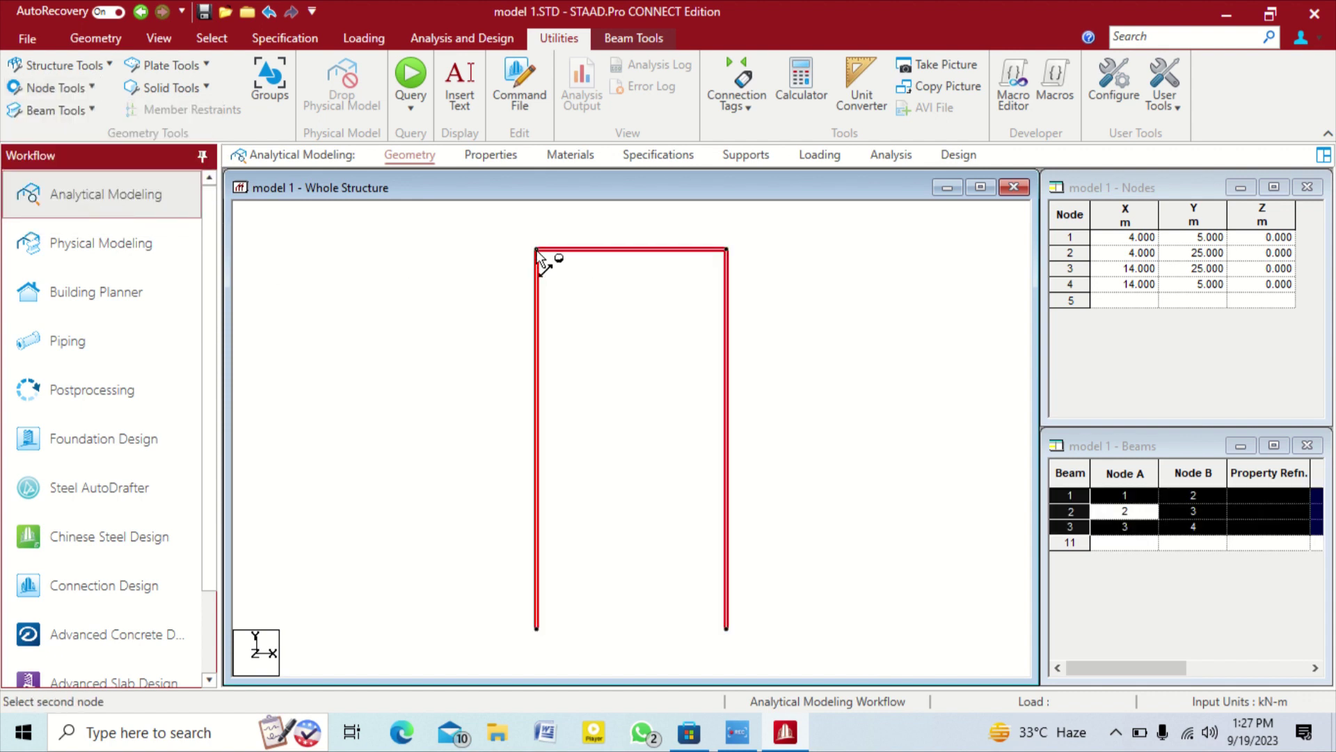
left_click(535, 628)
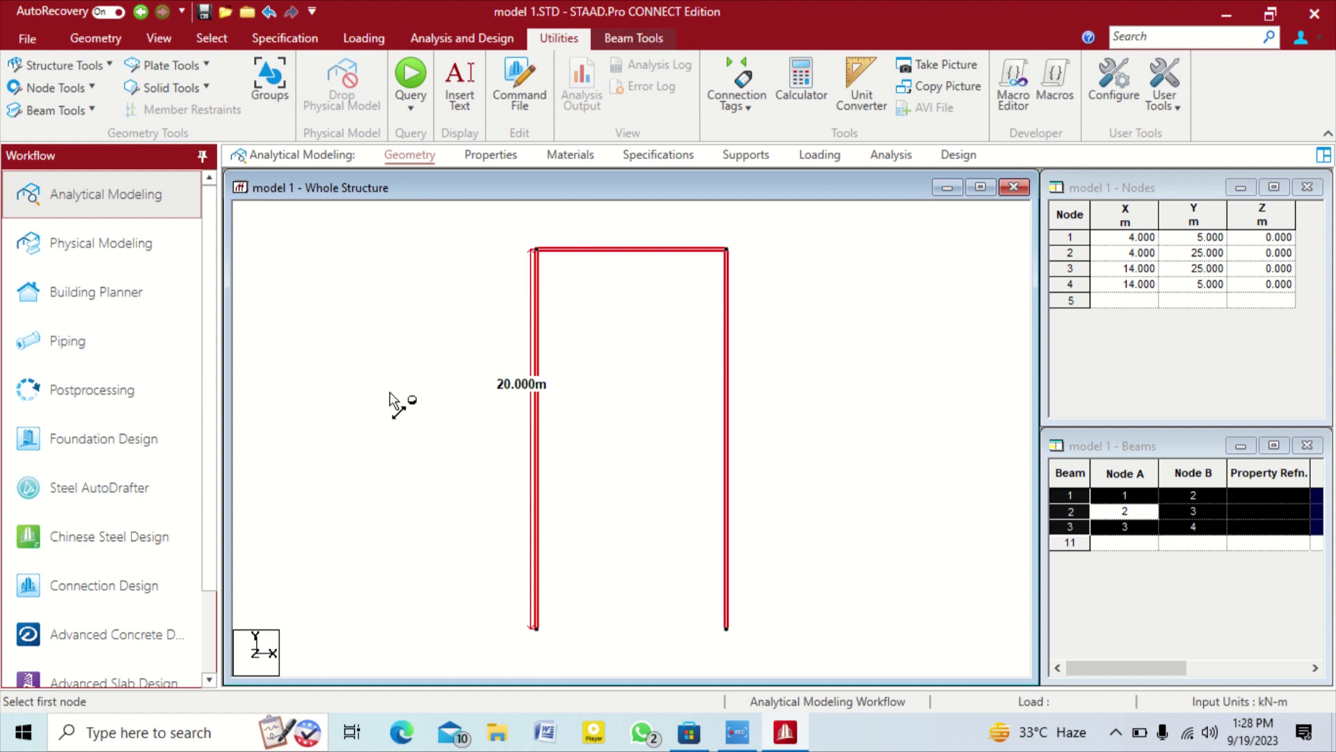
left_click(80, 94)
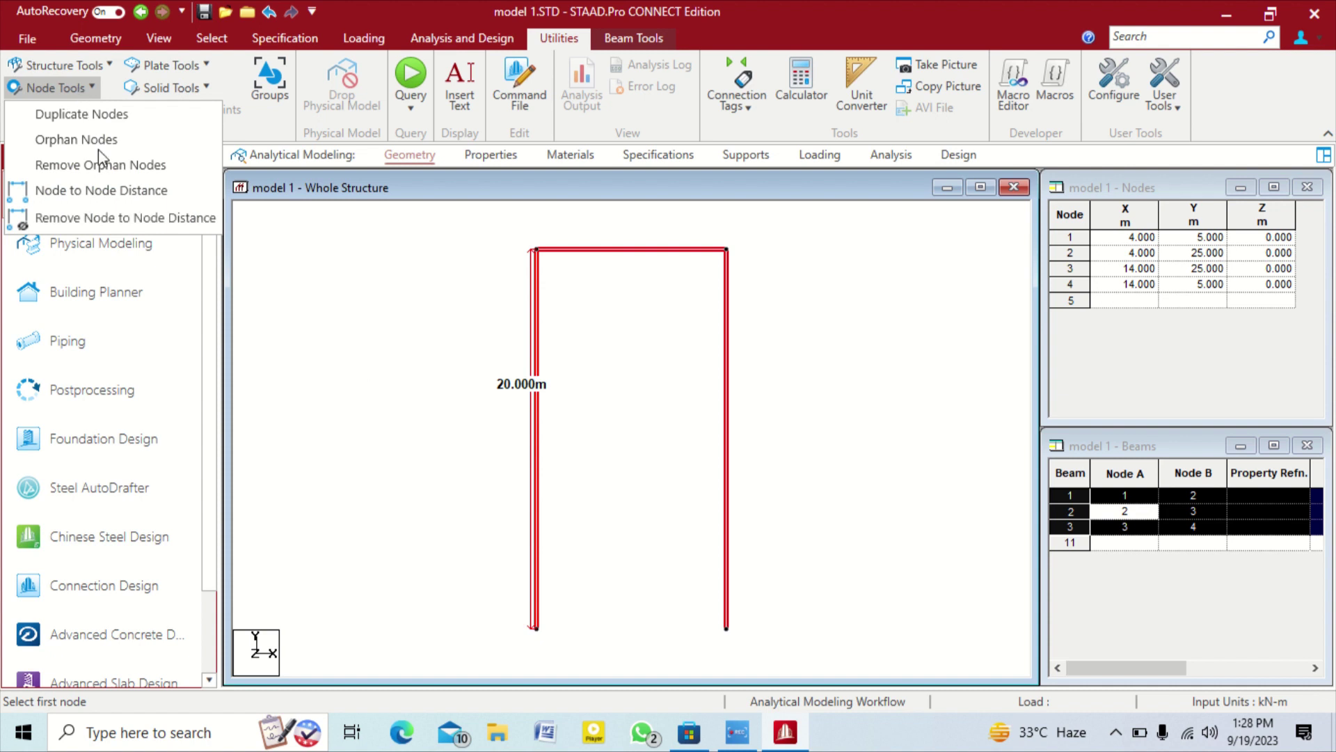
left_click(118, 218)
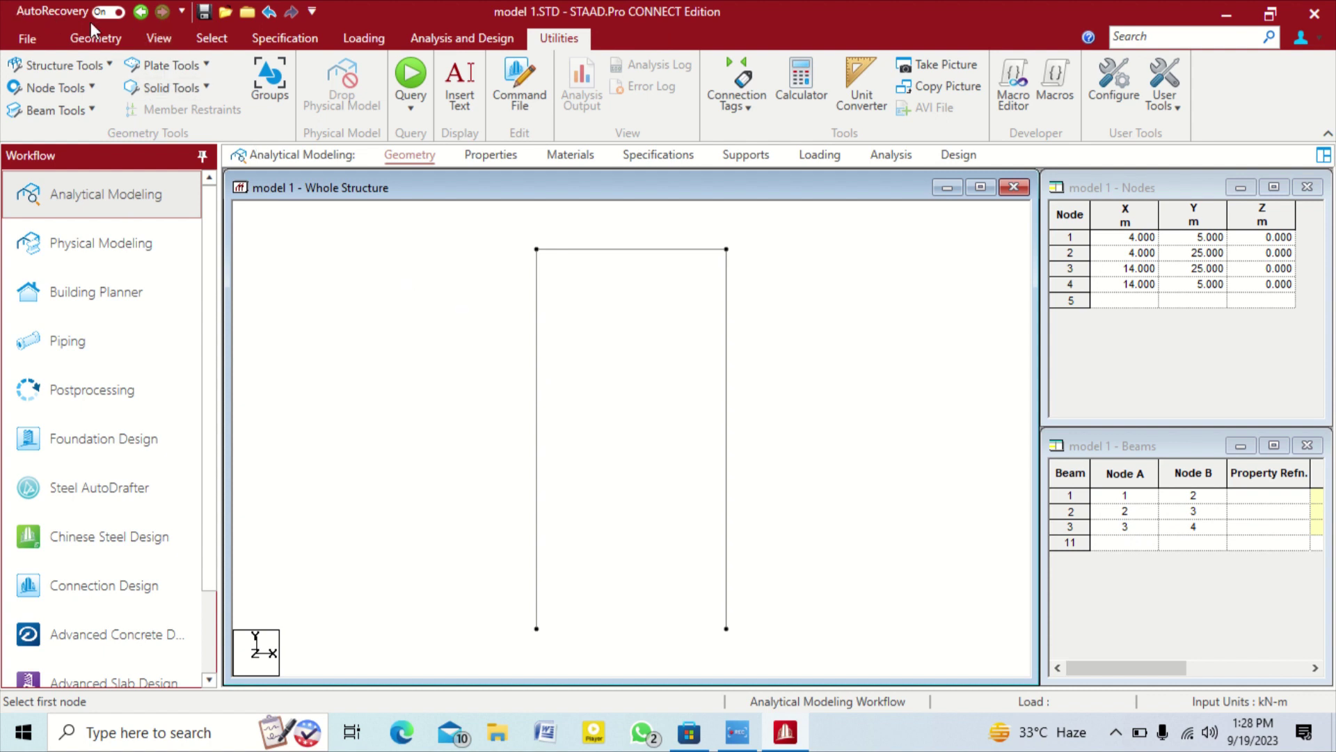
left_click(117, 39)
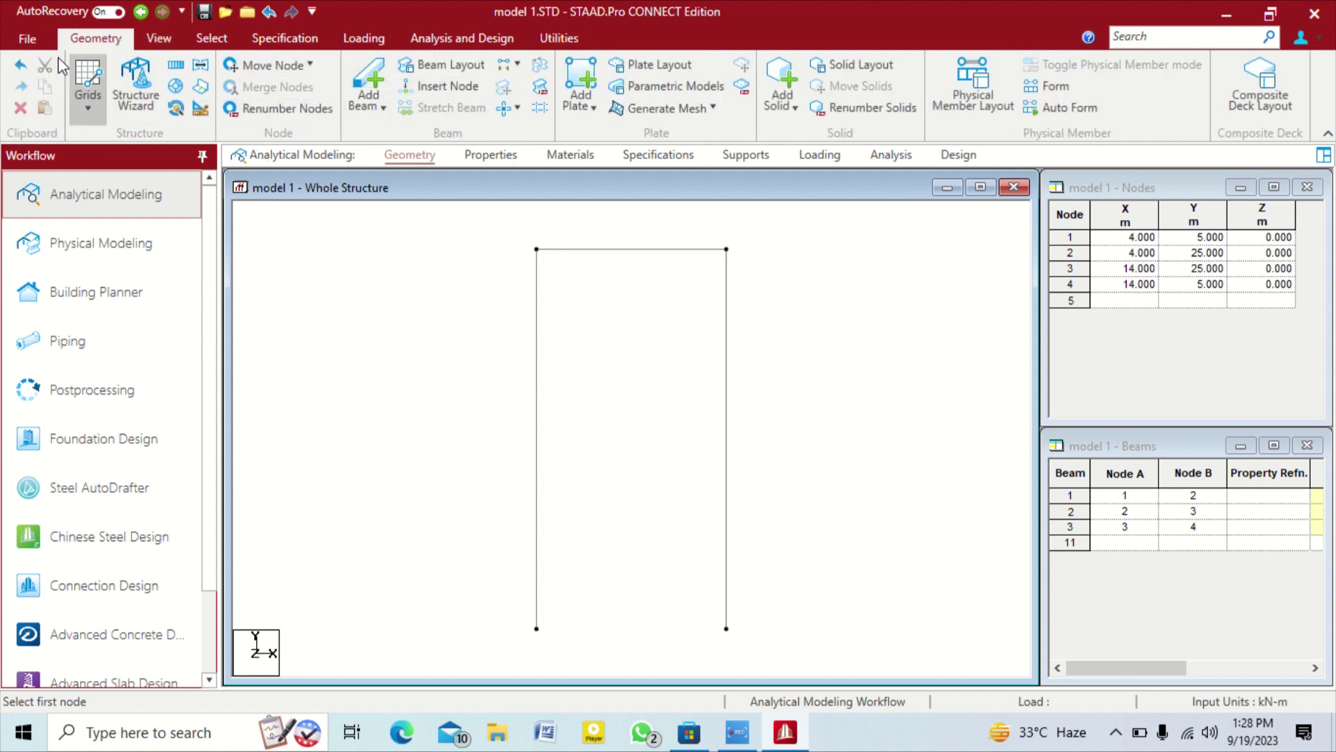
left_click(87, 122)
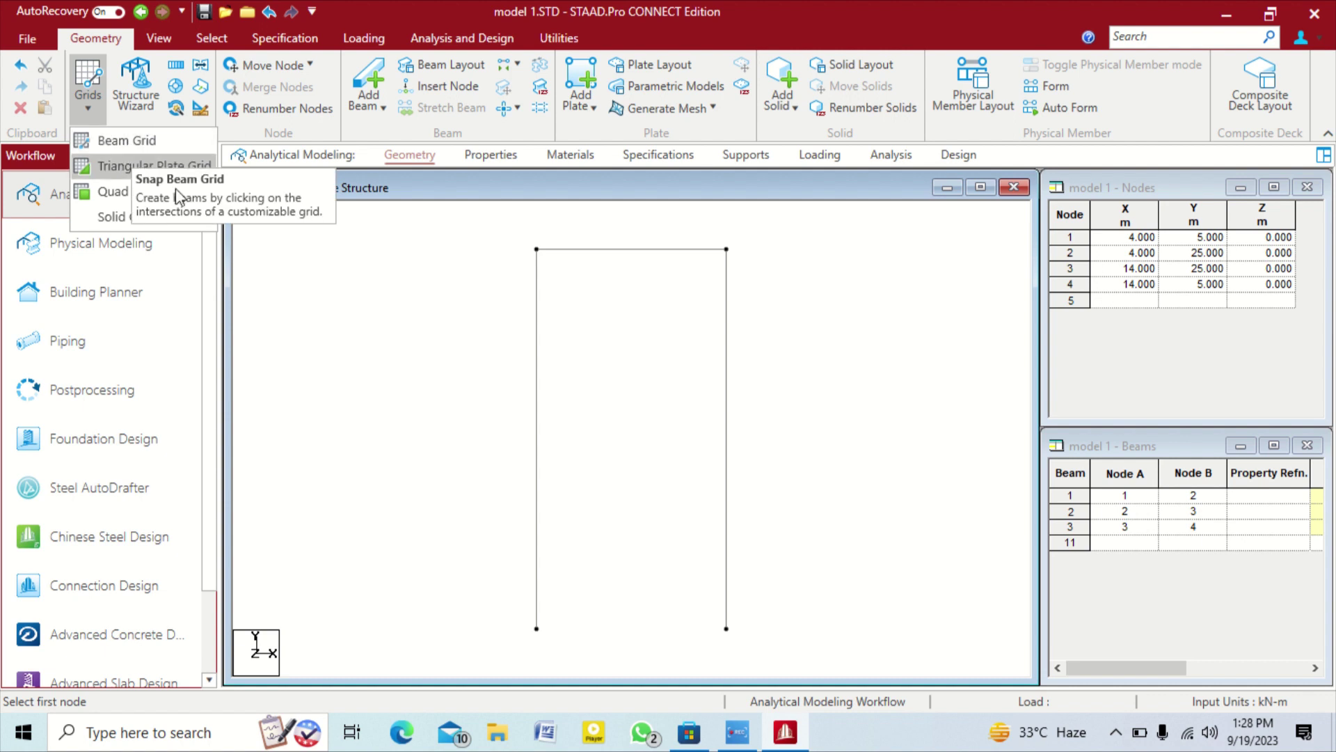
left_click(447, 349)
Delete all three beams of the portal frame together with the nodes left unattached
left_click_drag(515, 228, 789, 661)
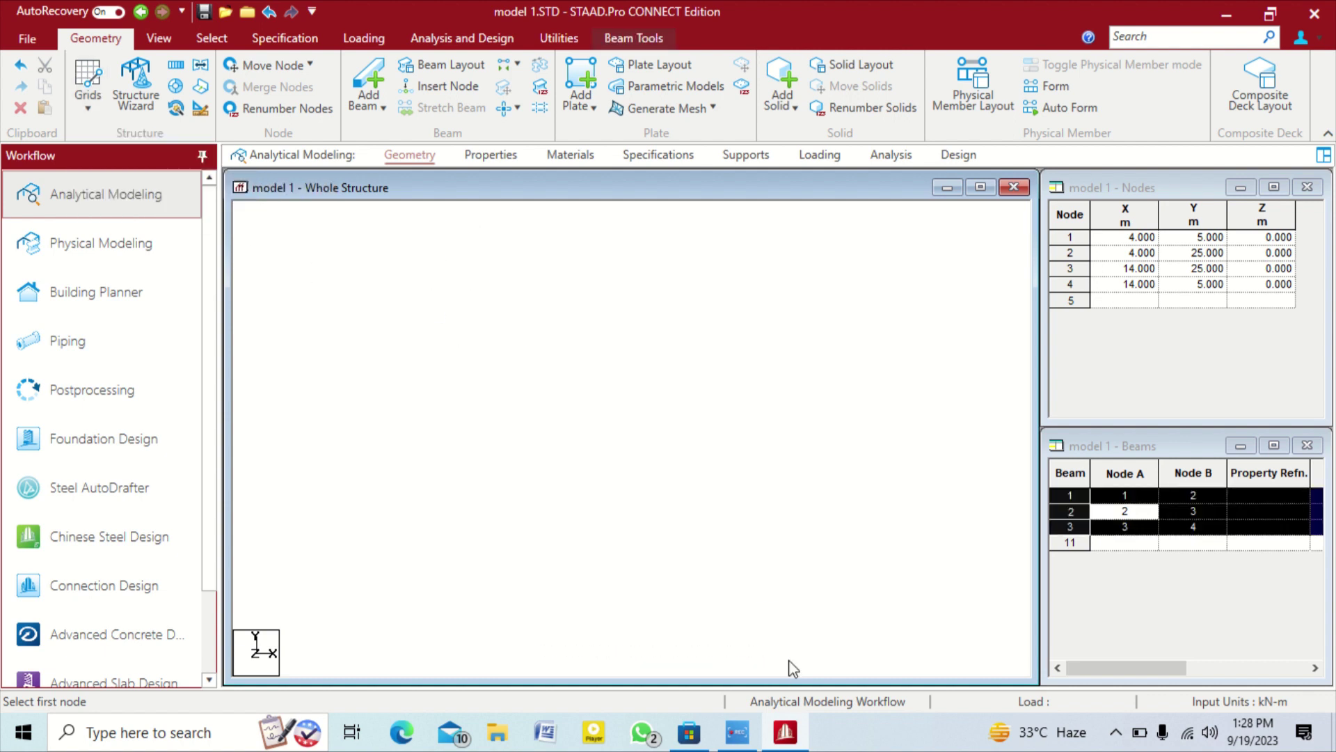
key("Delete")
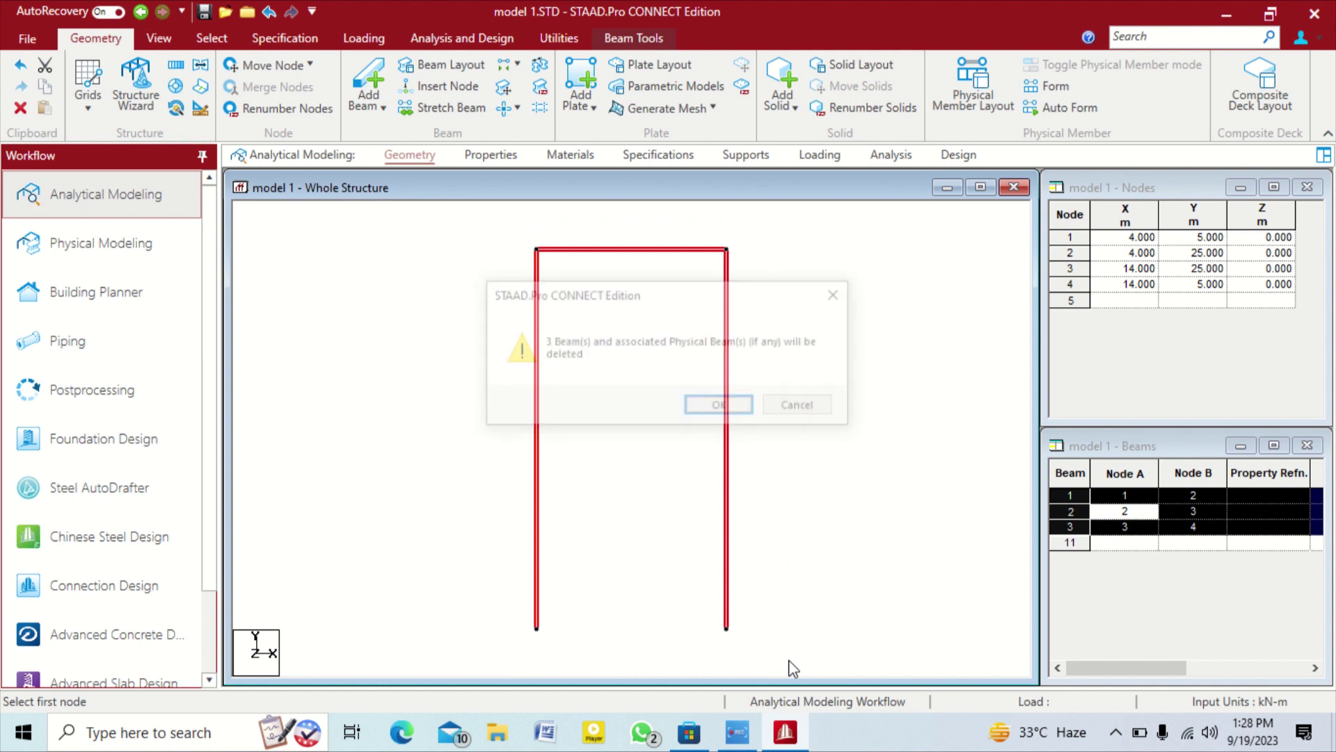
key("Return")
key("Return")
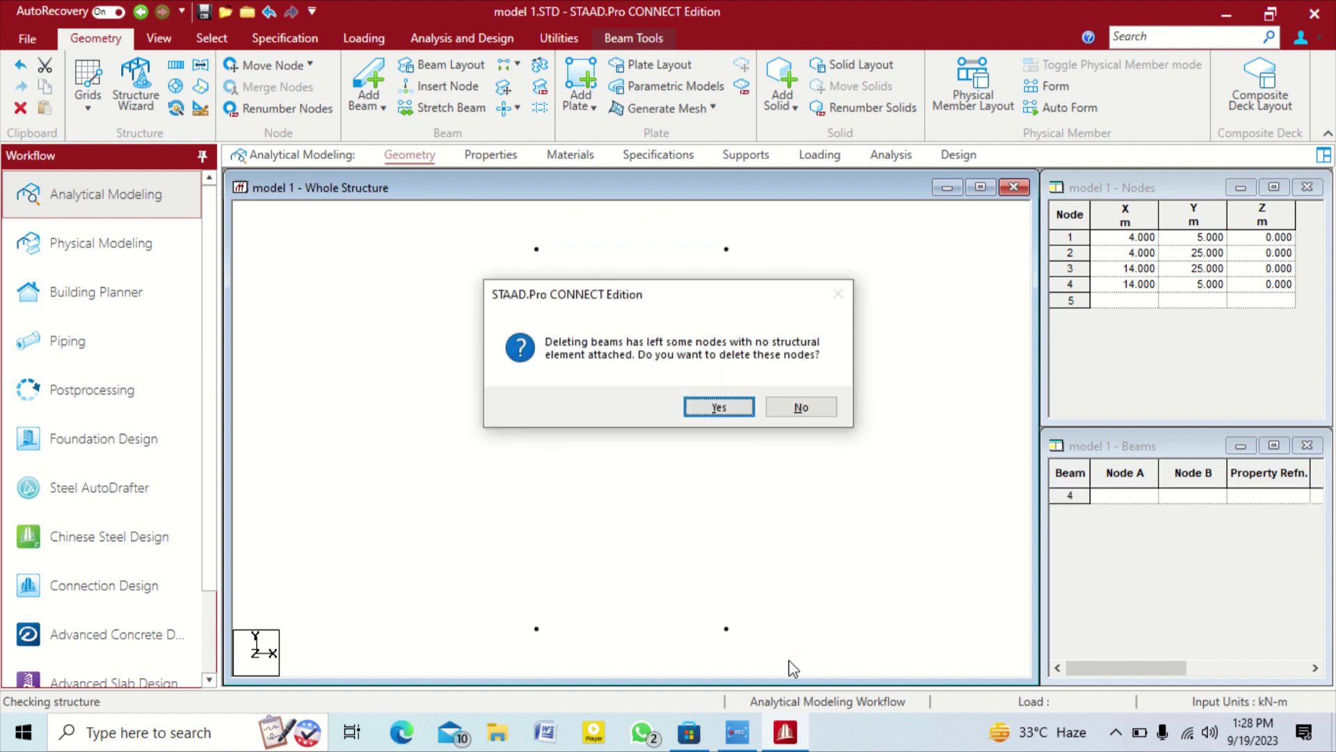
left_click(229, 14)
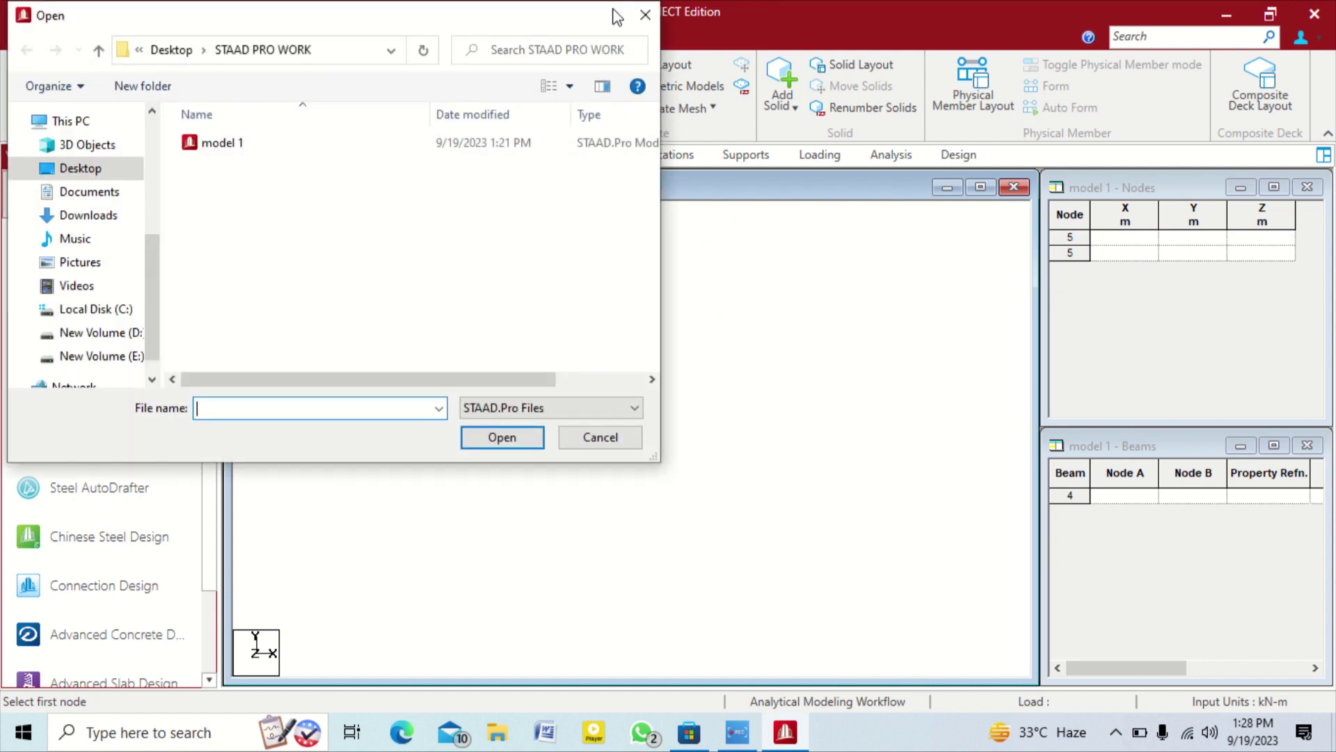
left_click(645, 14)
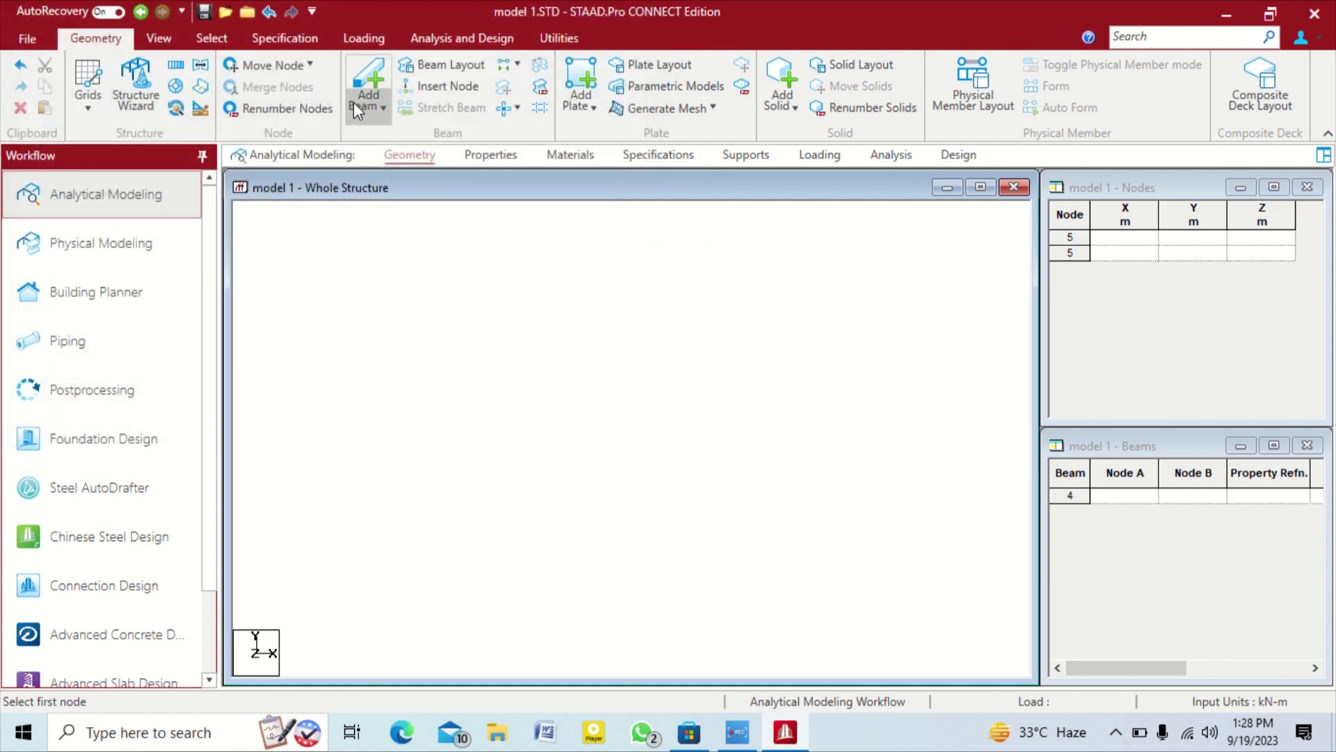
Enter two nodes at X 0 and X 20 m with Y and Z 0, and select both with the Node Cursor
left_click(376, 82)
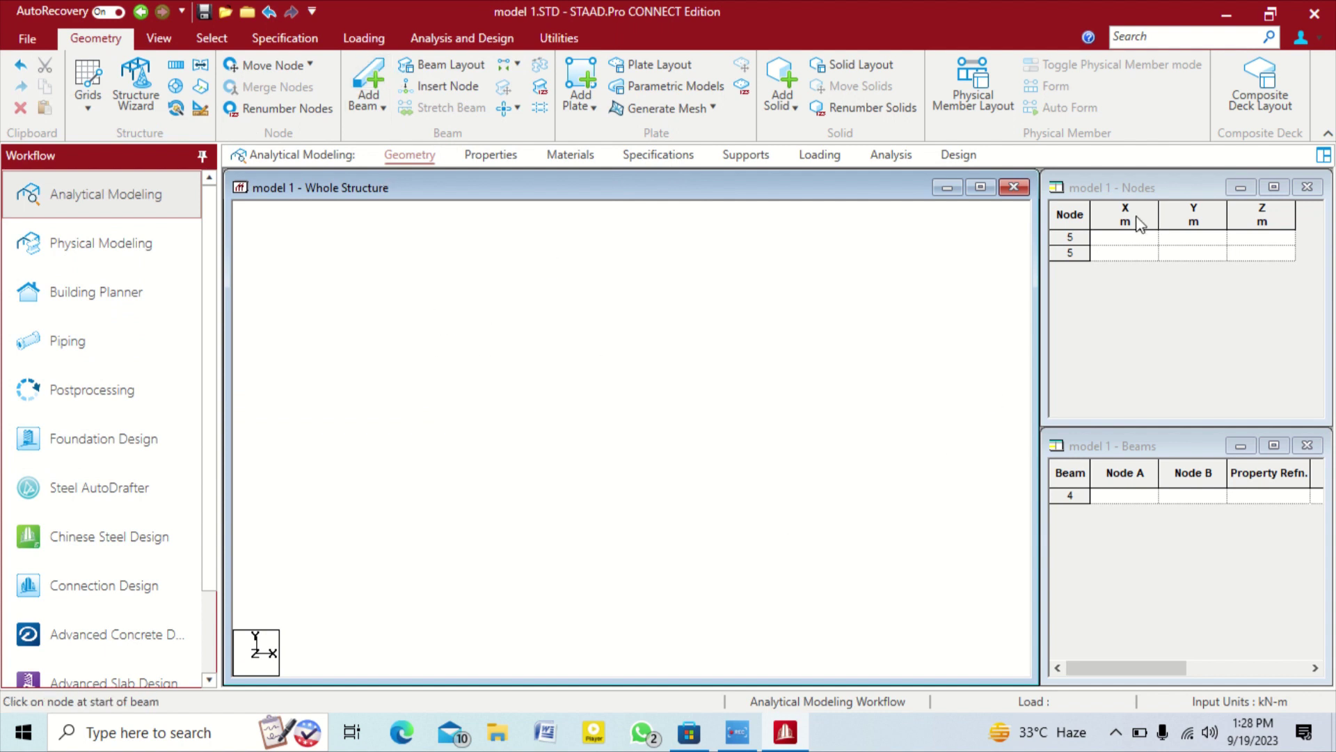
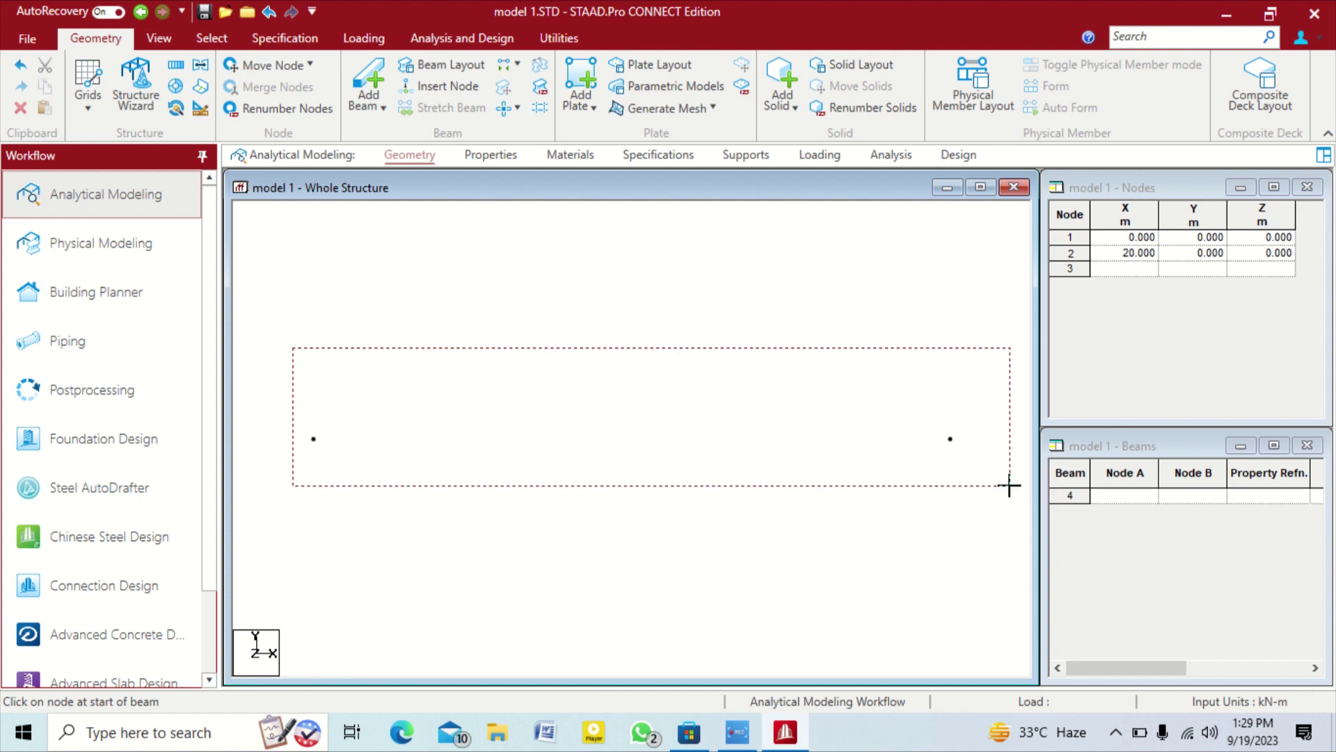
left_click_drag(257, 341, 992, 501)
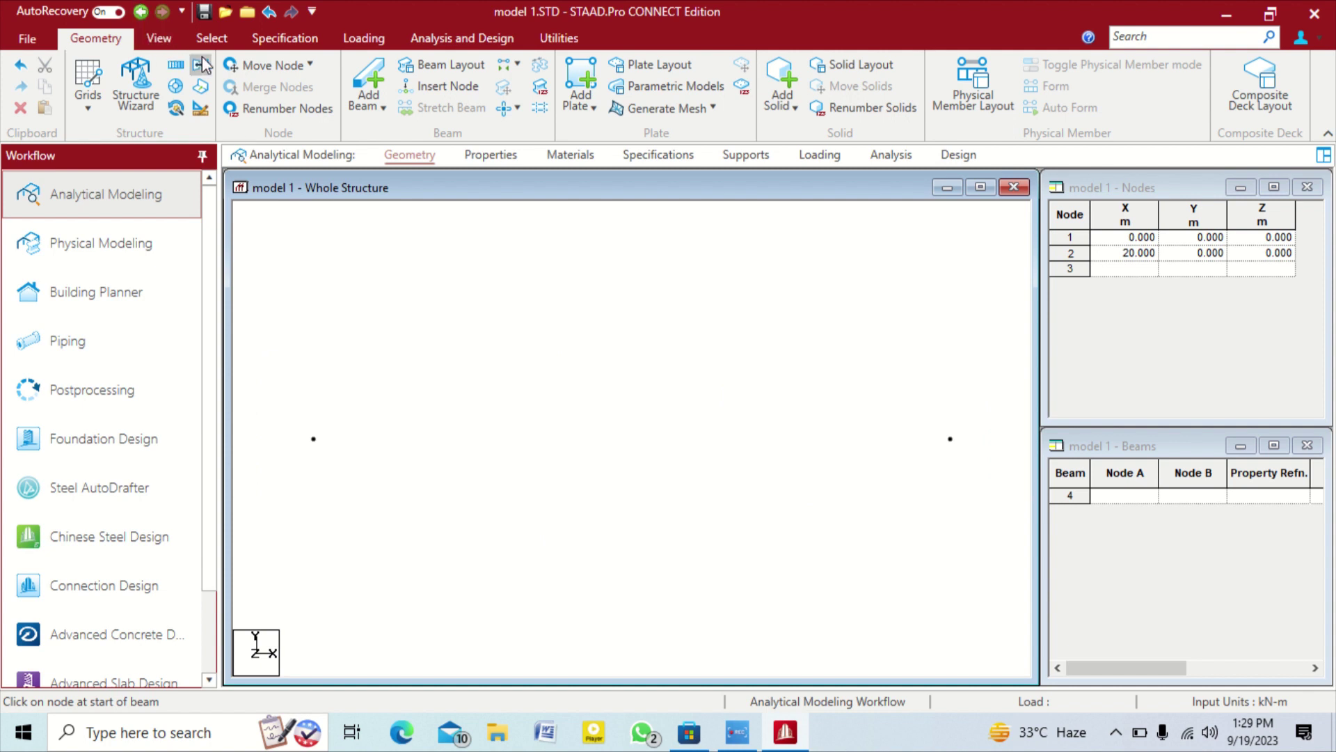
left_click_drag(255, 378, 972, 522)
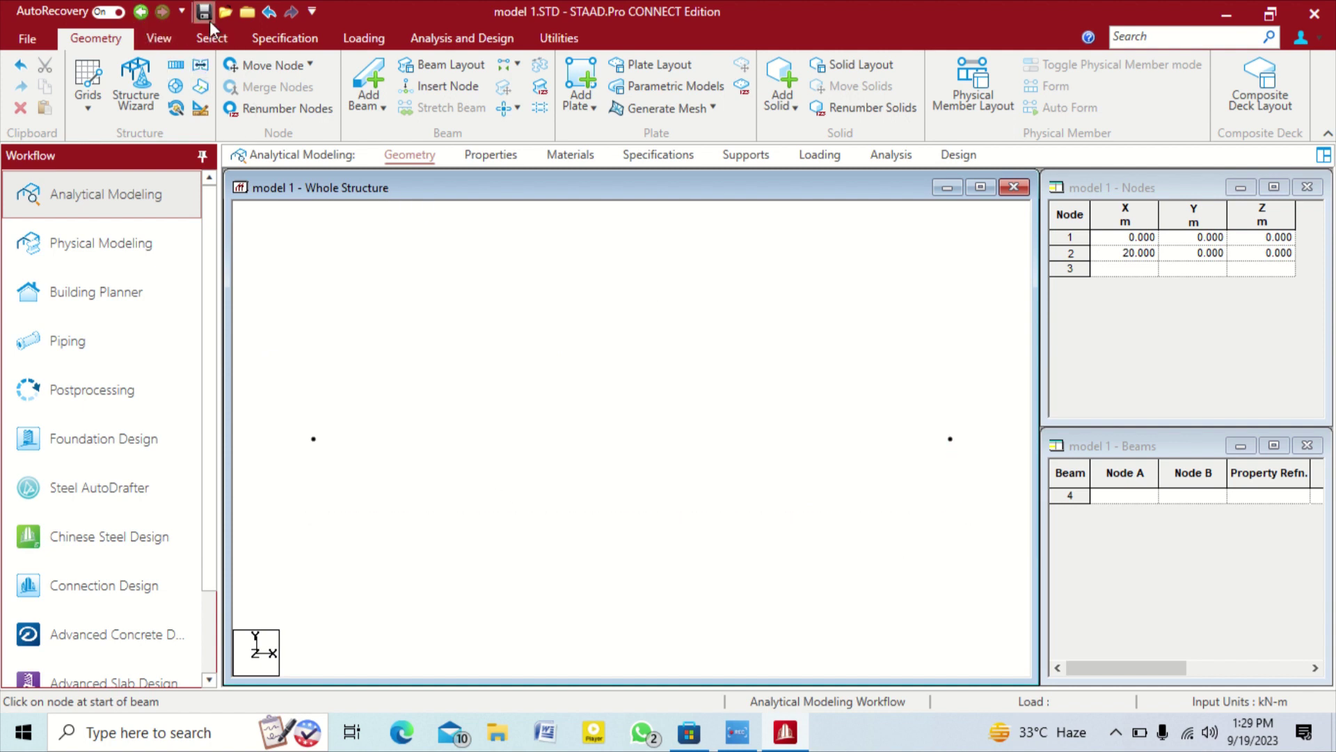
left_click(228, 43)
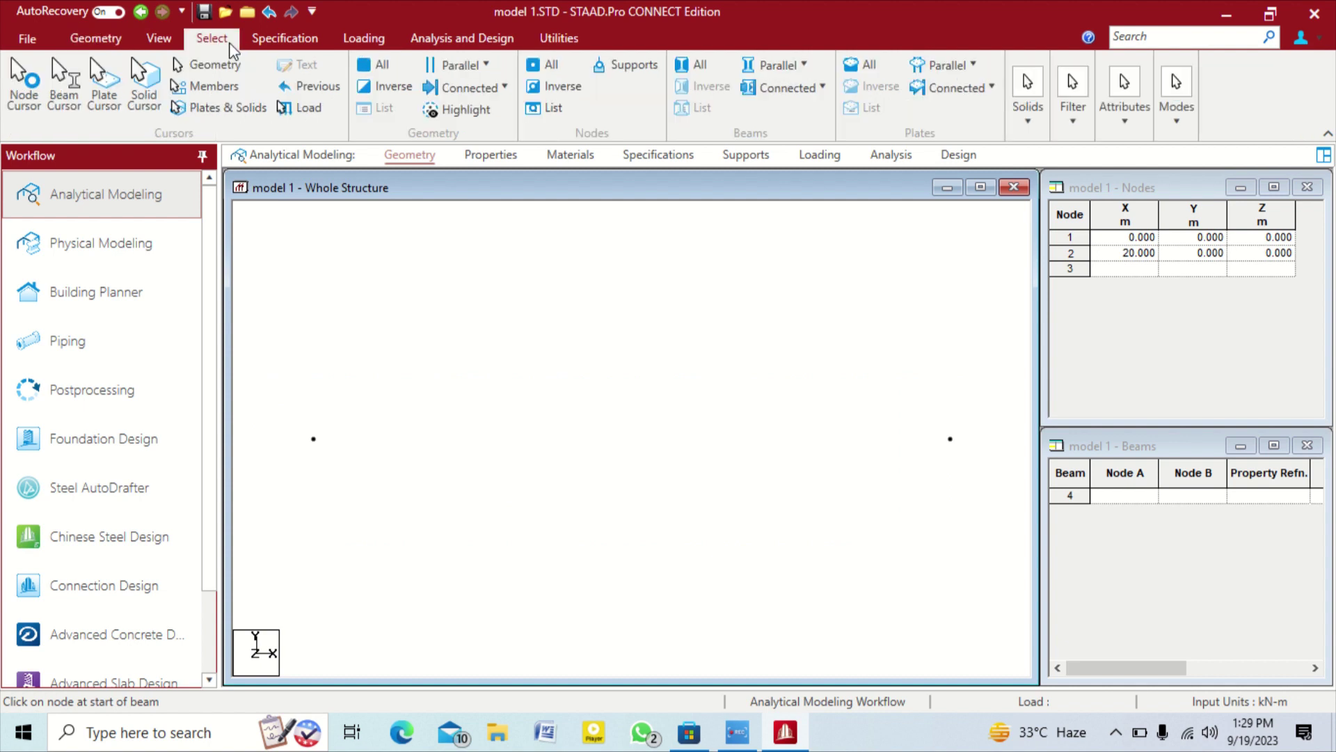
left_click(30, 87)
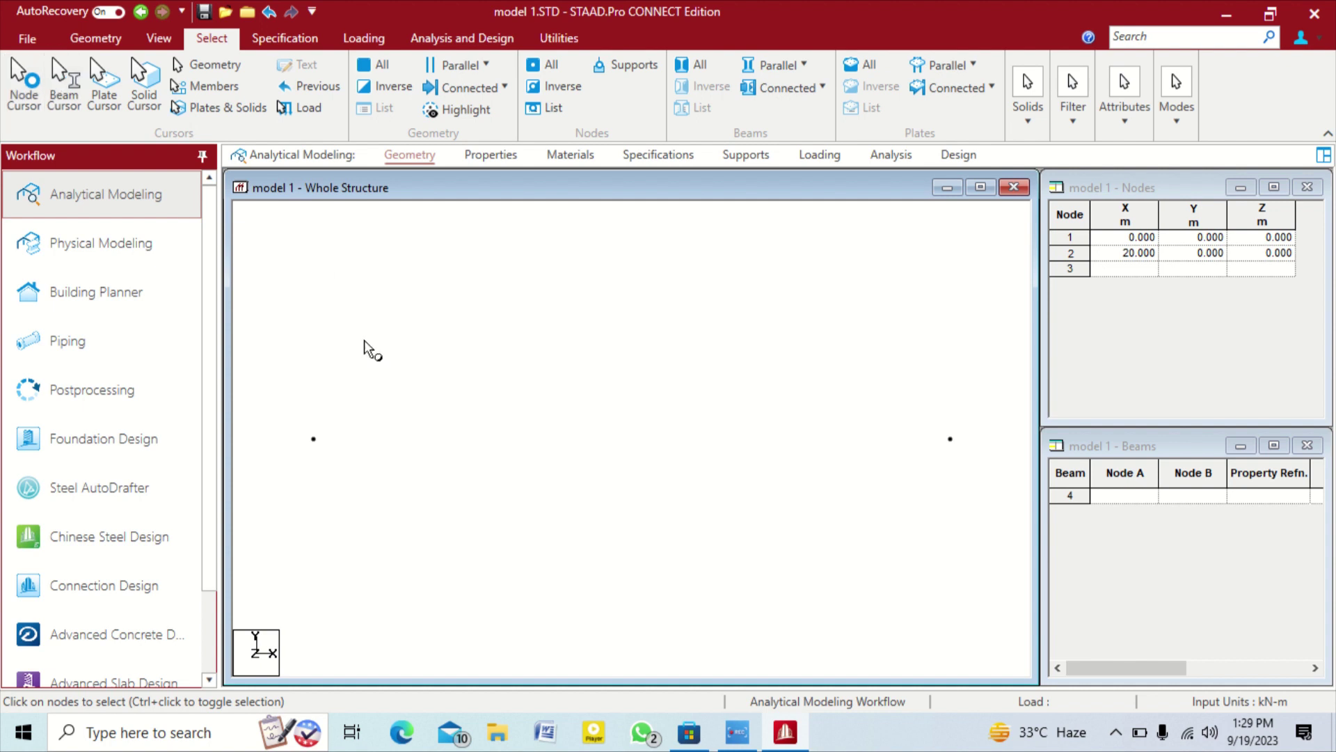
left_click_drag(266, 355, 977, 492)
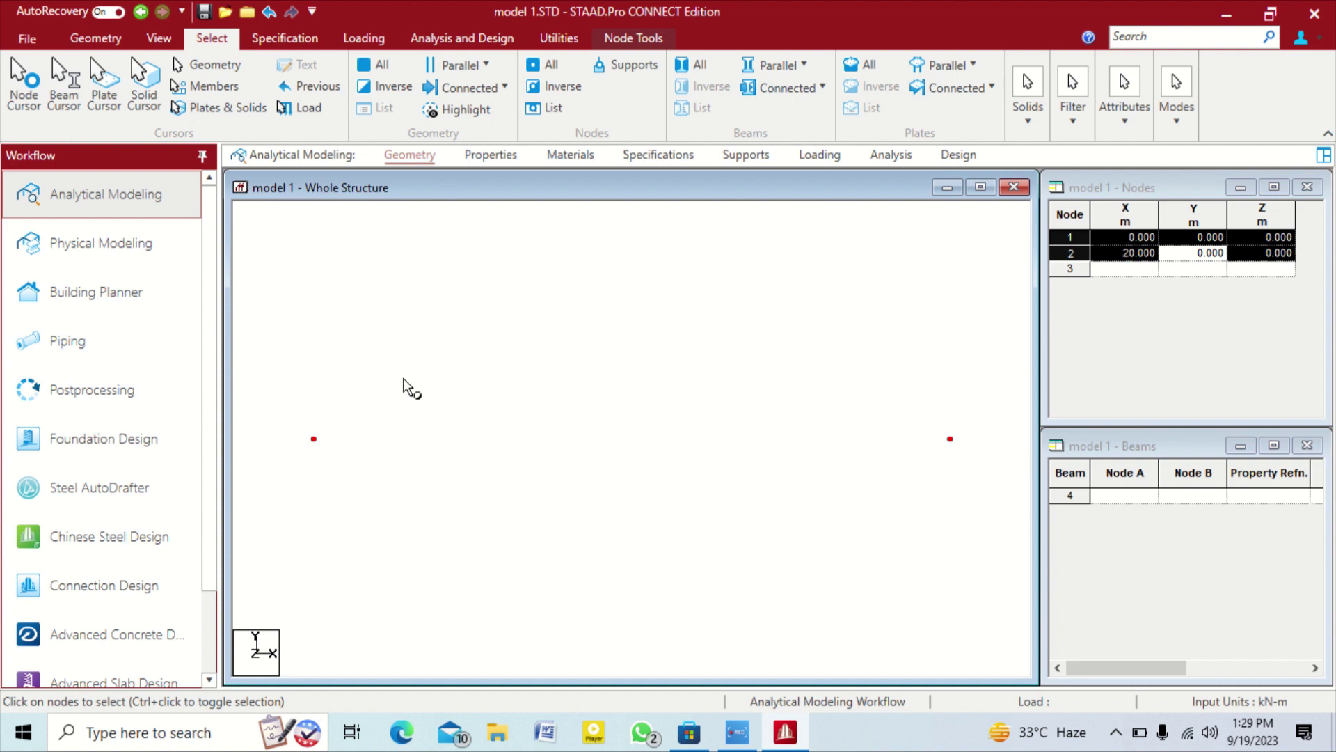
Paste a copy of the two selected nodes with move values X 0, Y -25 and Z 0 m
key("ctrl+v")
left_click_drag(790, 272, 624, 73)
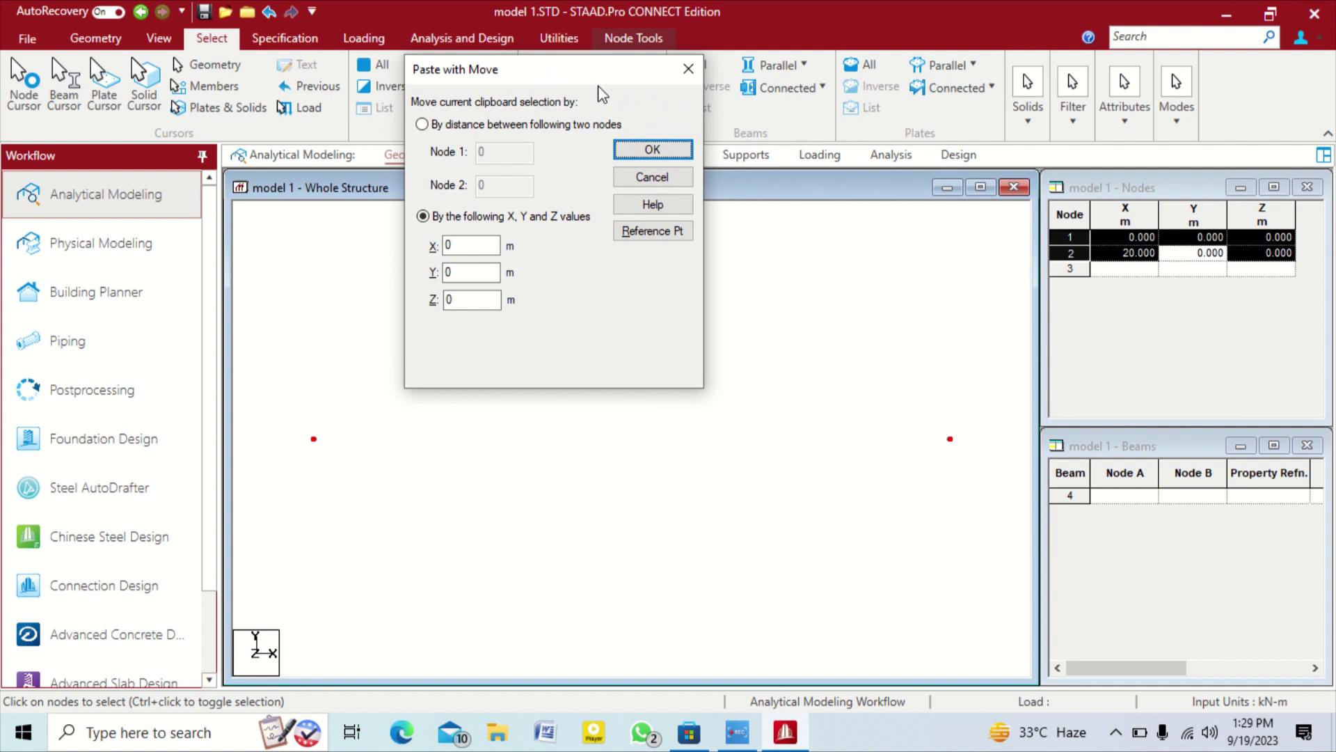
left_click_drag(537, 77, 498, 70)
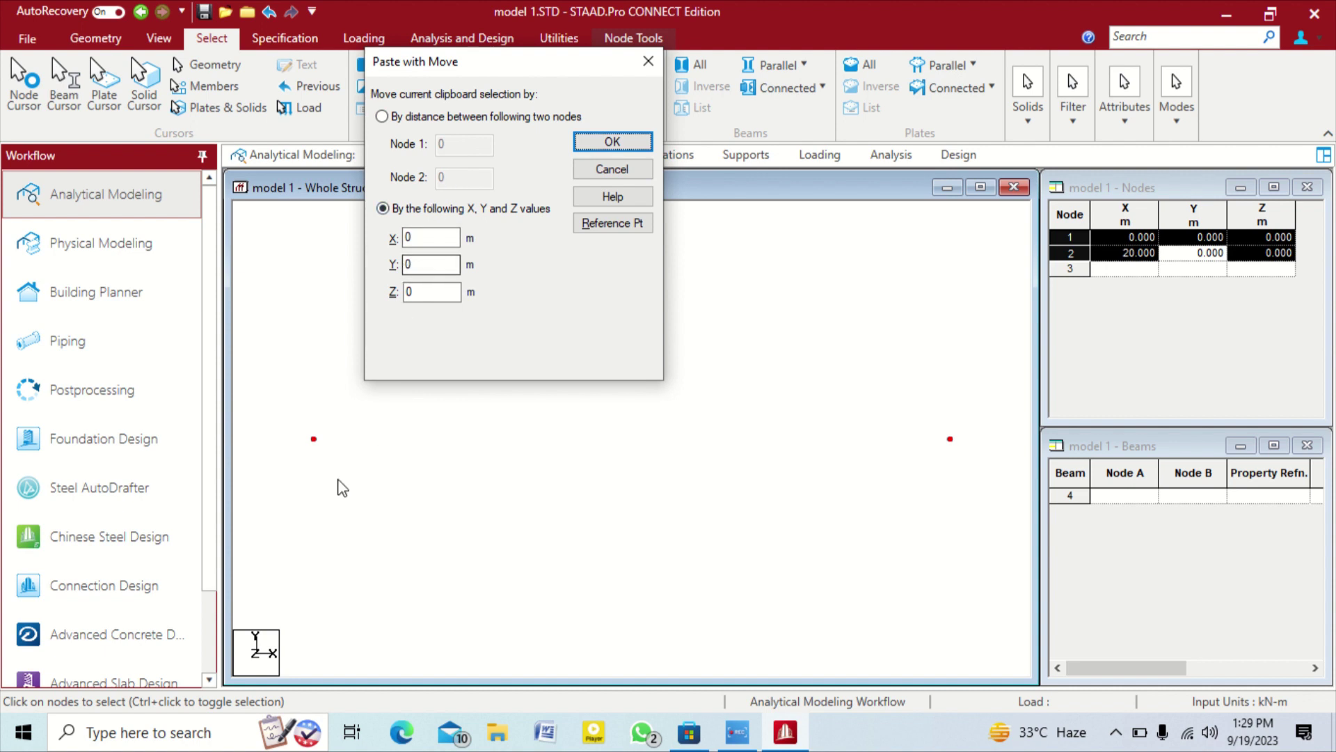
key("Tab")
type("25")
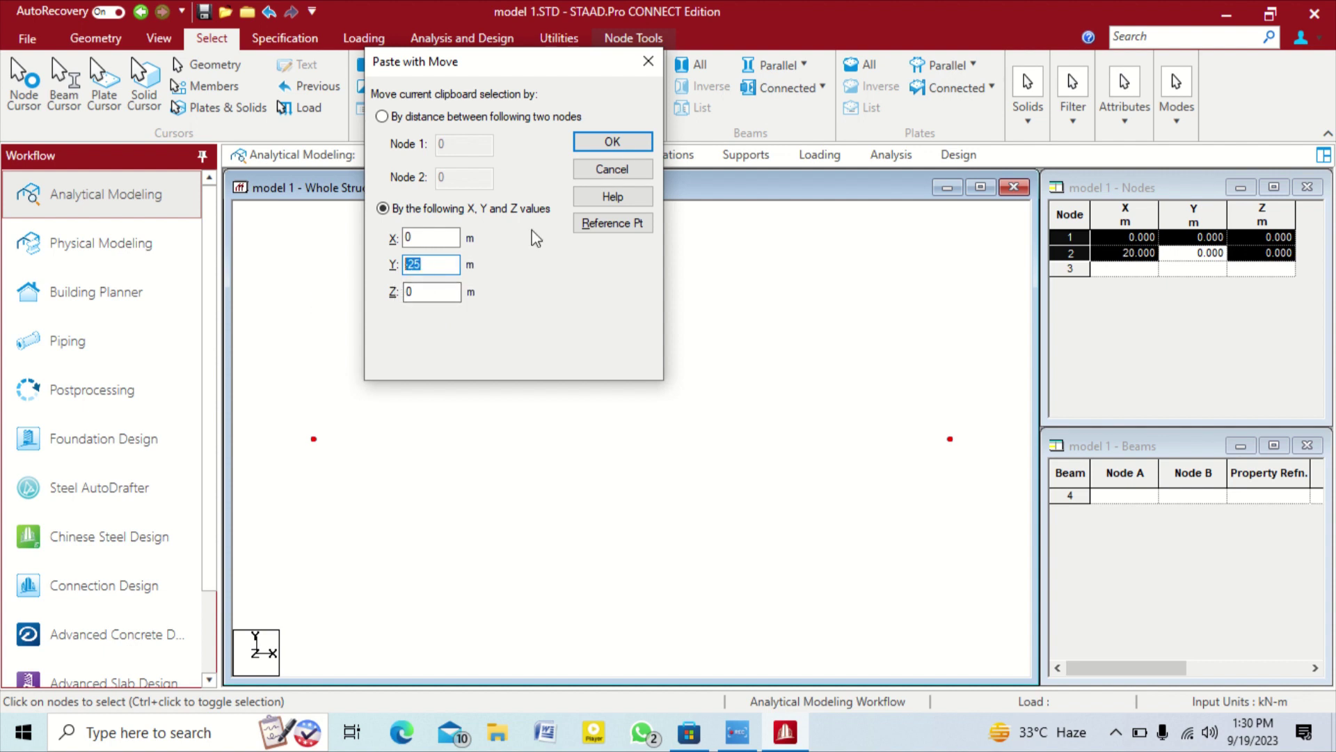
left_click(613, 141)
left_click(613, 526)
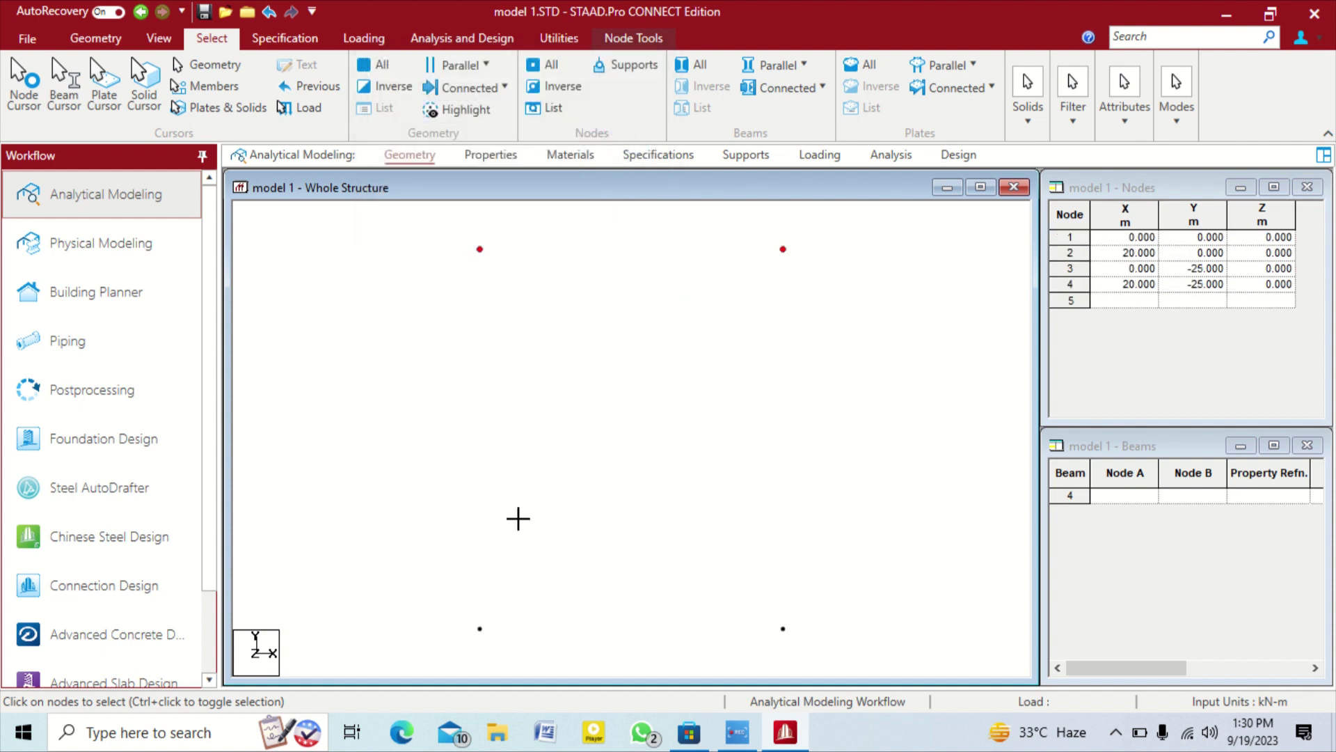
Check the lower and upper node pairs by selecting them, clear the selection and undo the node paste
left_click_drag(448, 566, 925, 662)
left_click_drag(454, 229, 892, 269)
left_click(501, 307)
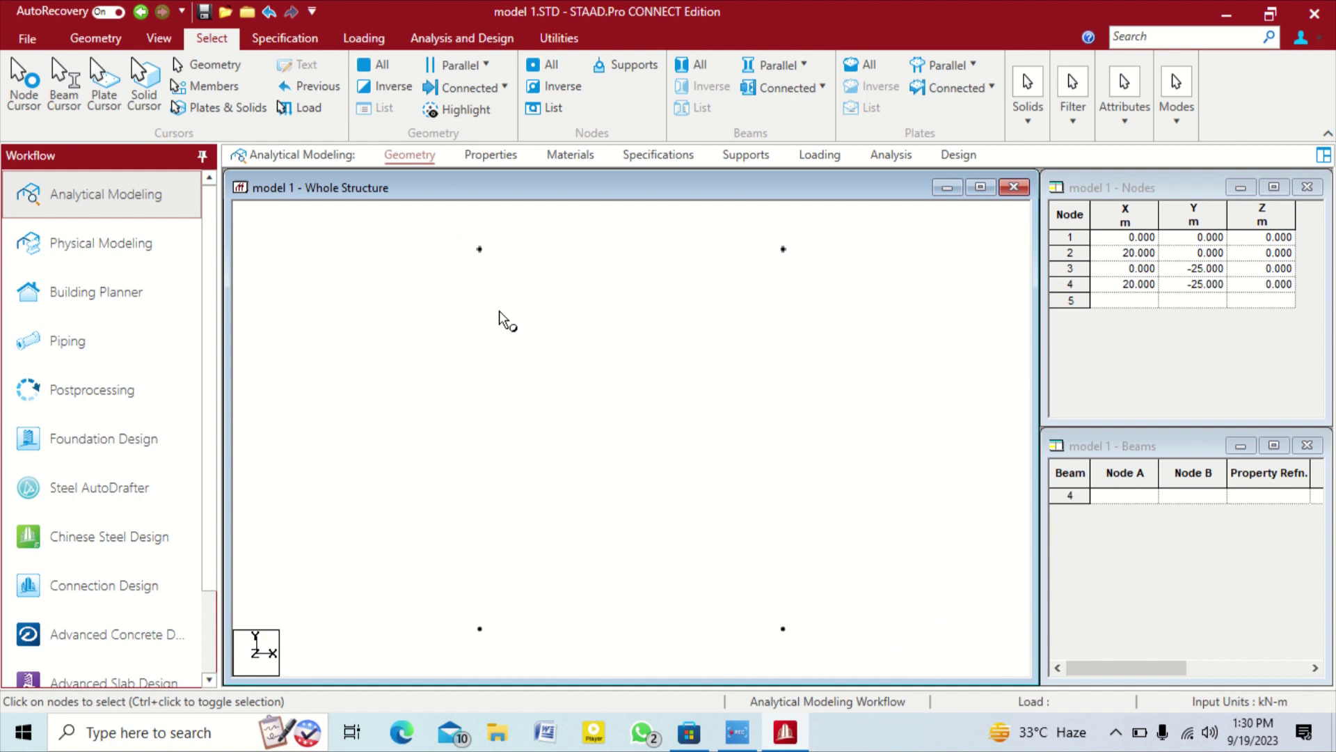
key("ctrl+z")
Select both nodes again and paste a copy of them moved 25 m in Y
left_click_drag(282, 381, 998, 481)
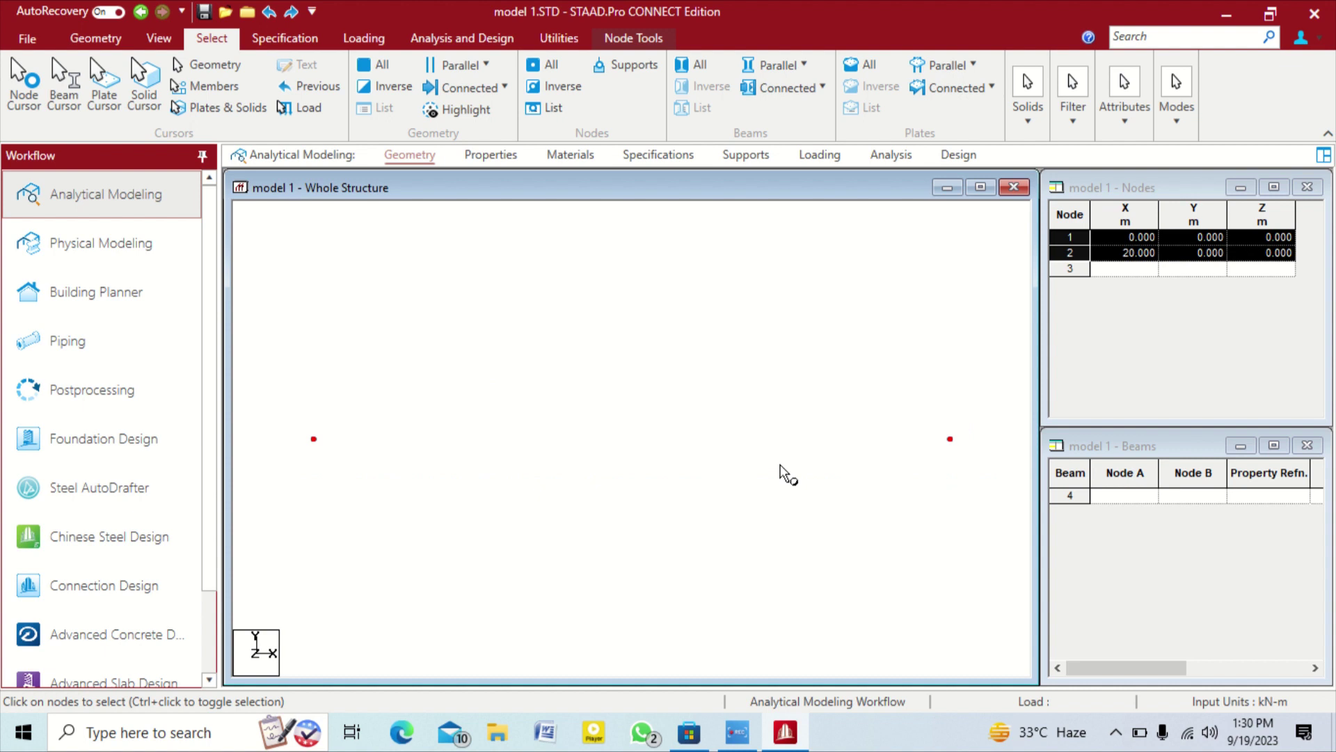
key("ctrl+v")
left_click_drag(724, 273, 543, 69)
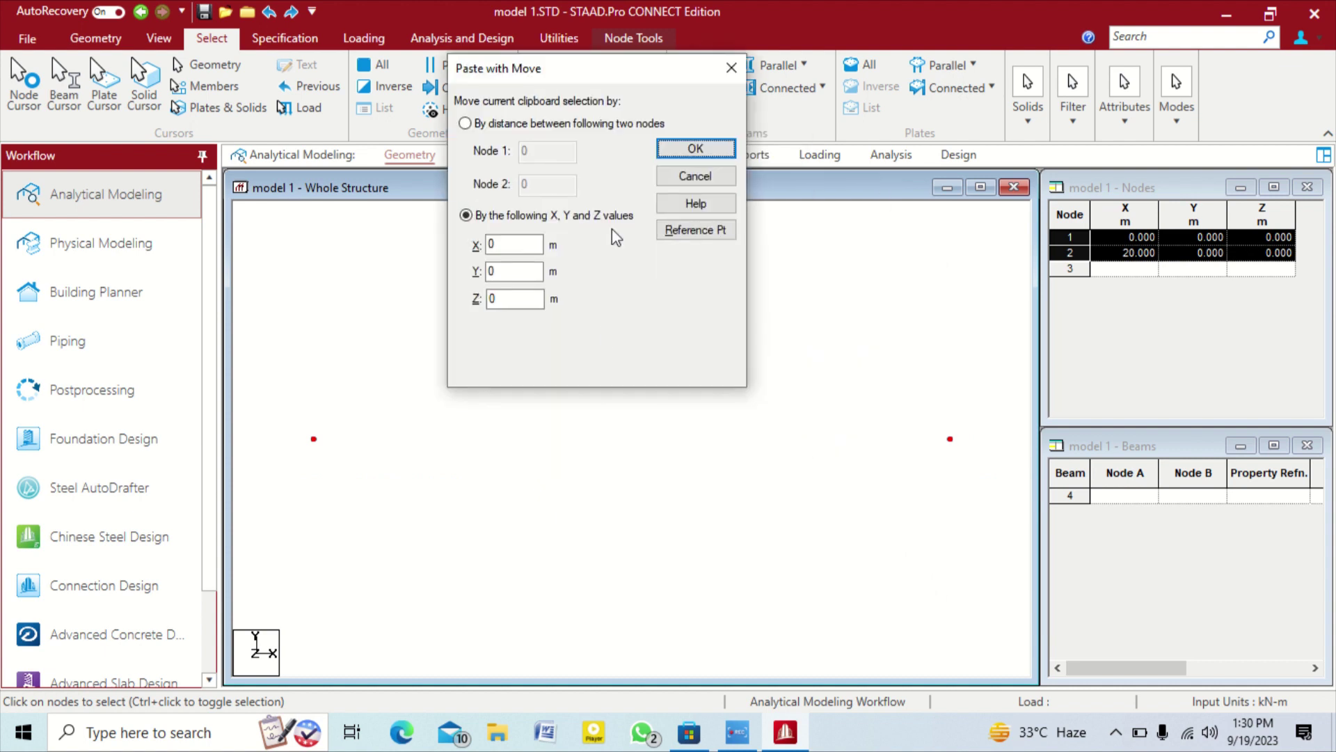
double_click(511, 271)
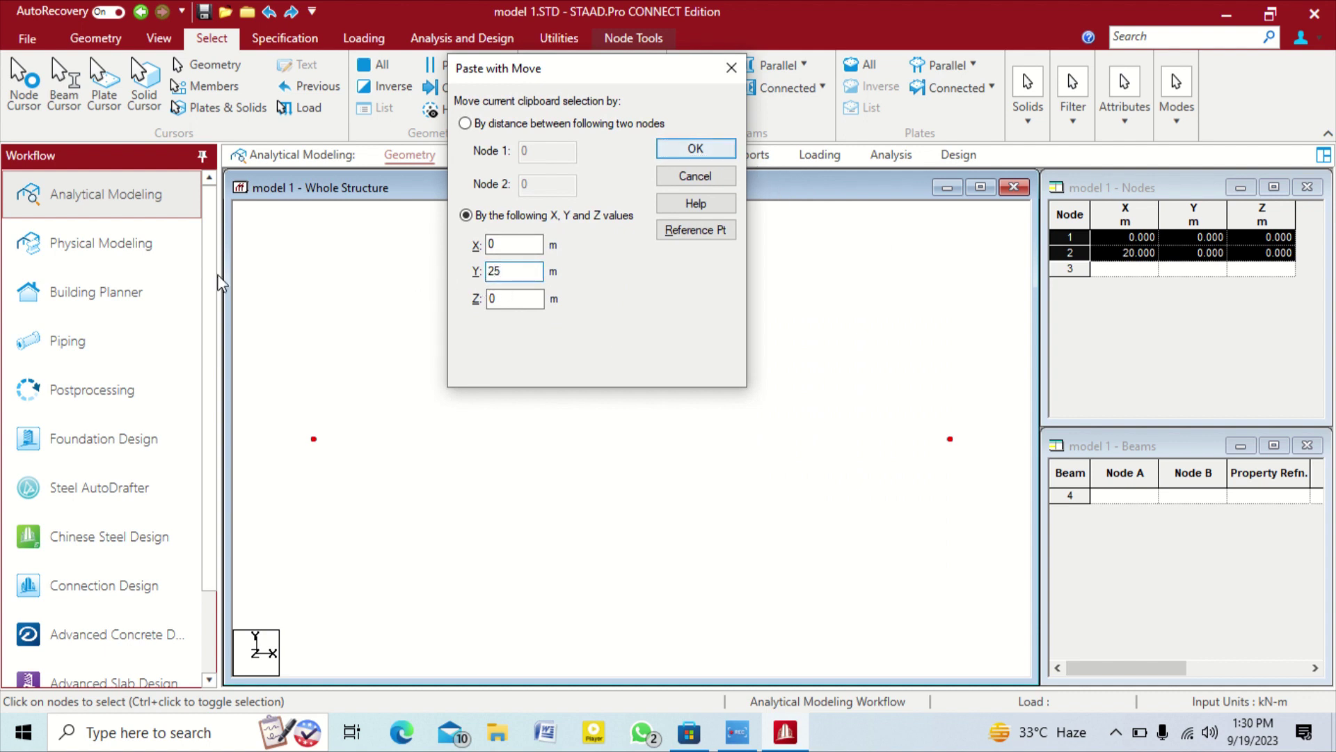
left_click(692, 149)
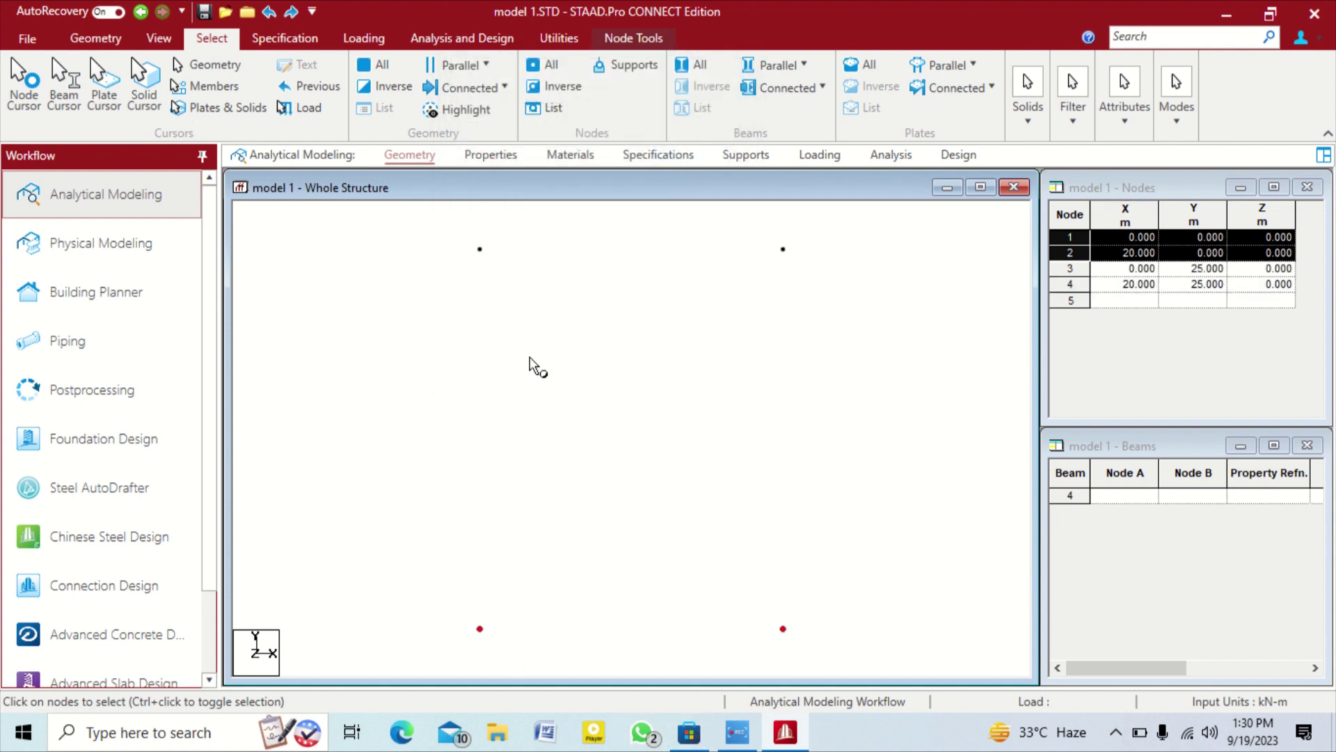
left_click(349, 310)
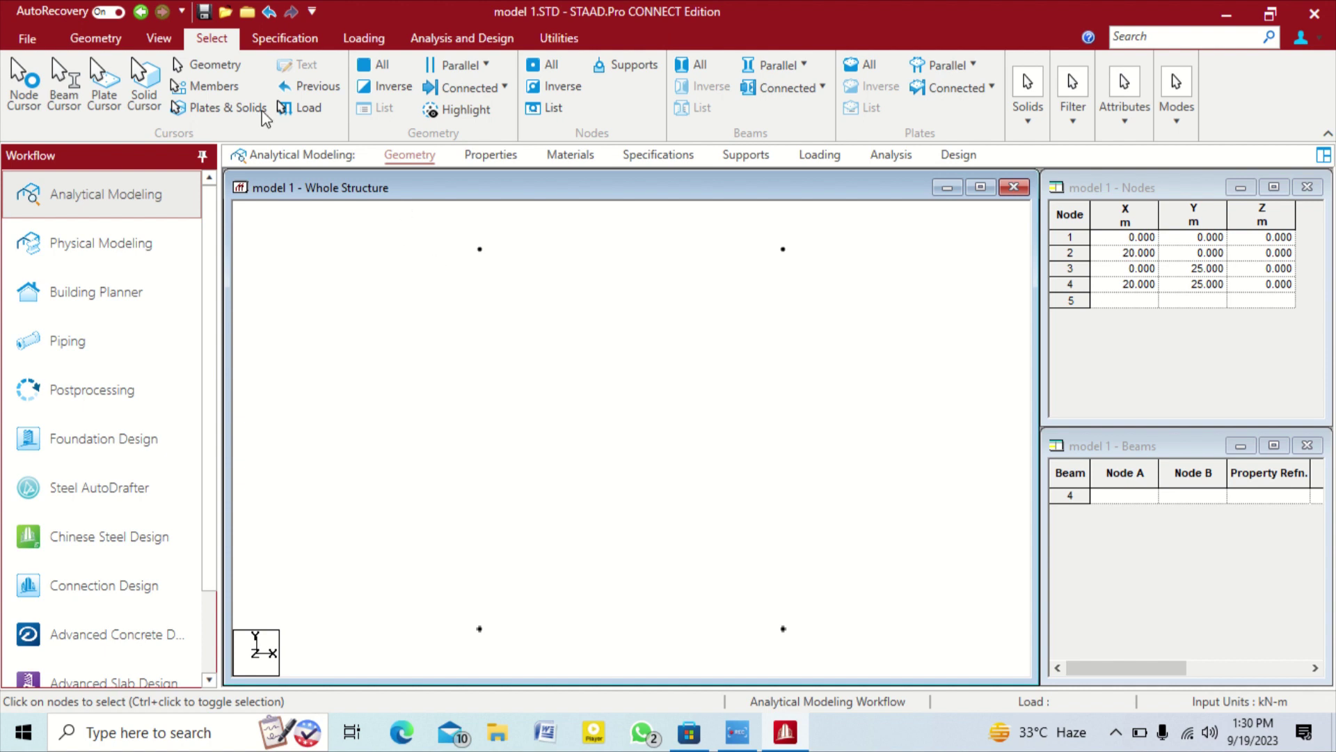
Add beams through the four nodes for the left column, top beam and right column, leaving the base open
left_click(96, 39)
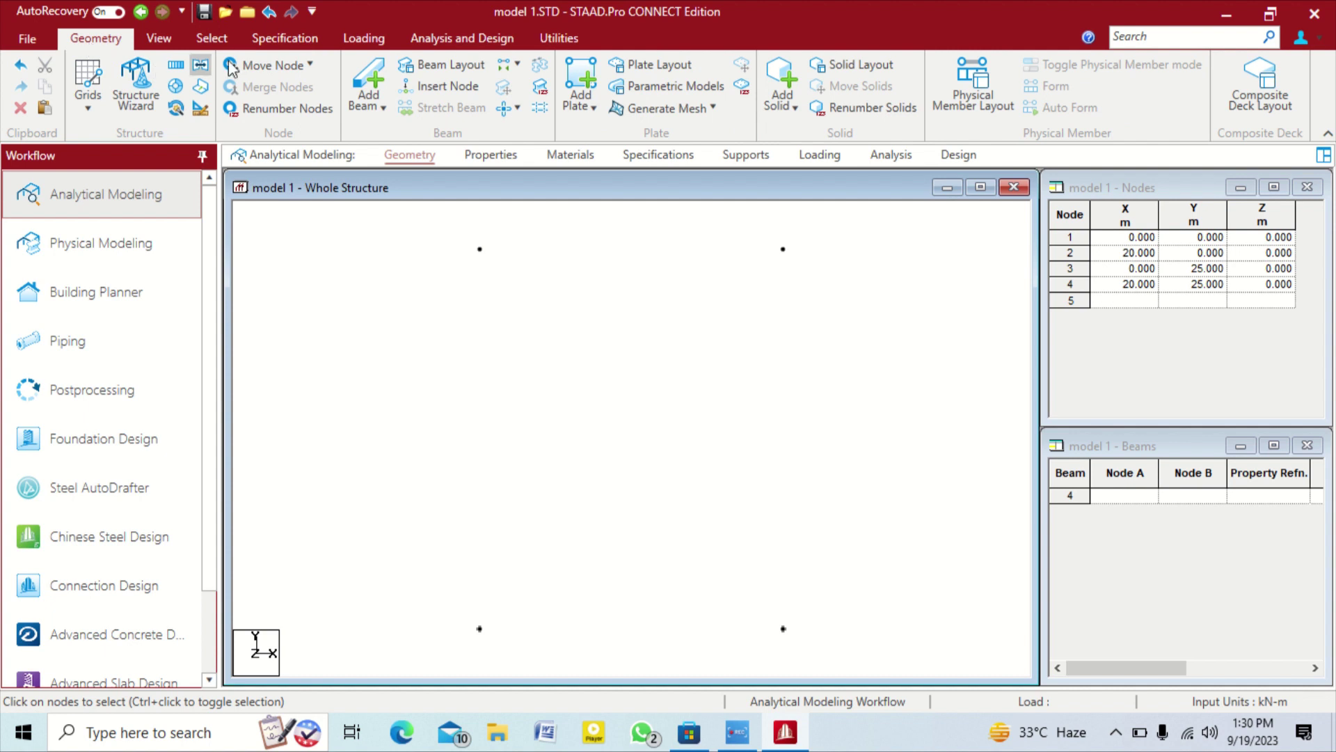
left_click(368, 84)
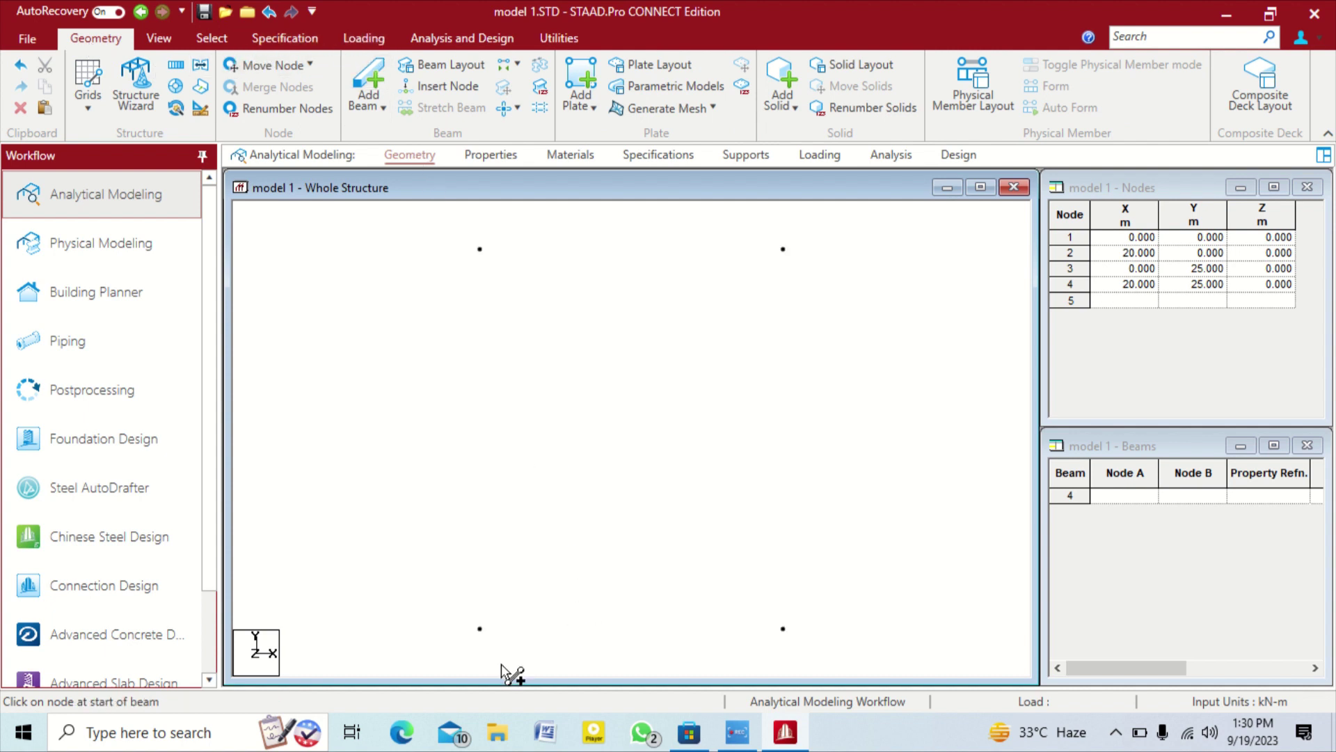
left_click_drag(479, 629, 783, 628)
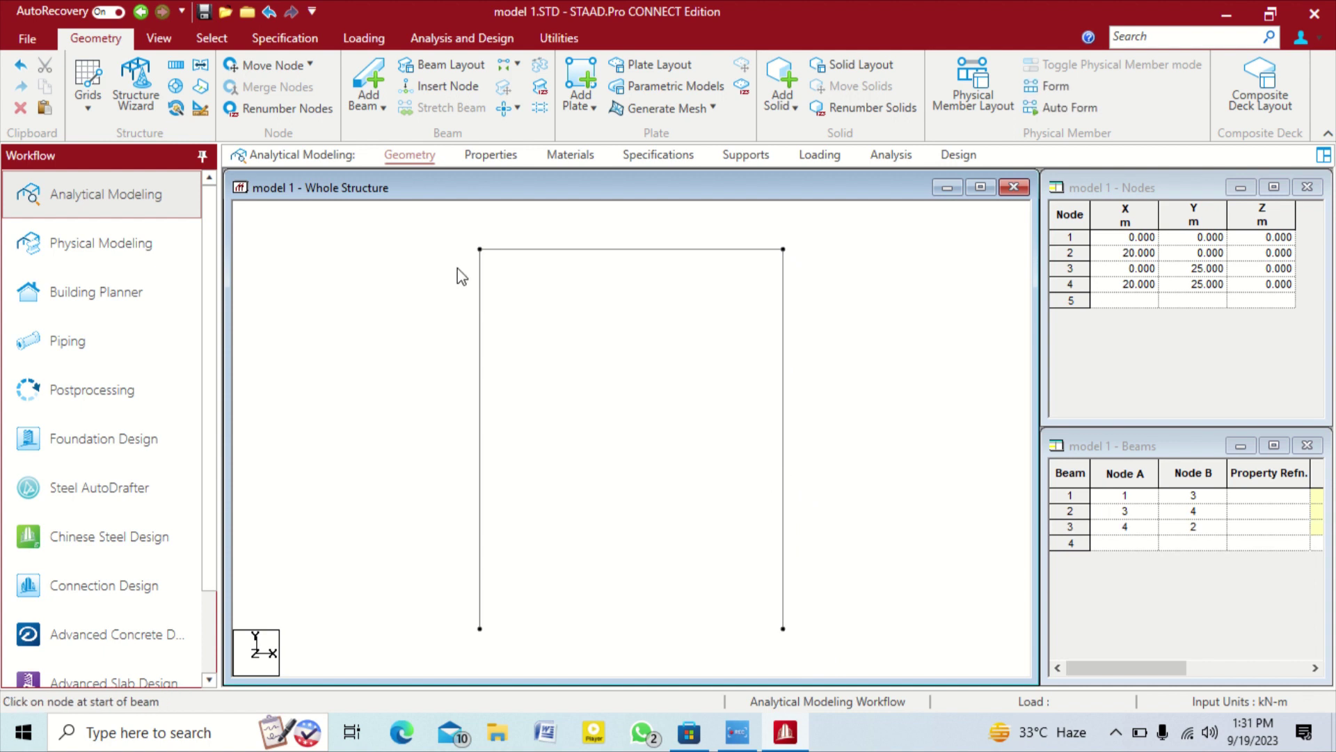
left_click_drag(436, 225, 887, 645)
left_click(358, 244)
left_click_drag(448, 237, 851, 663)
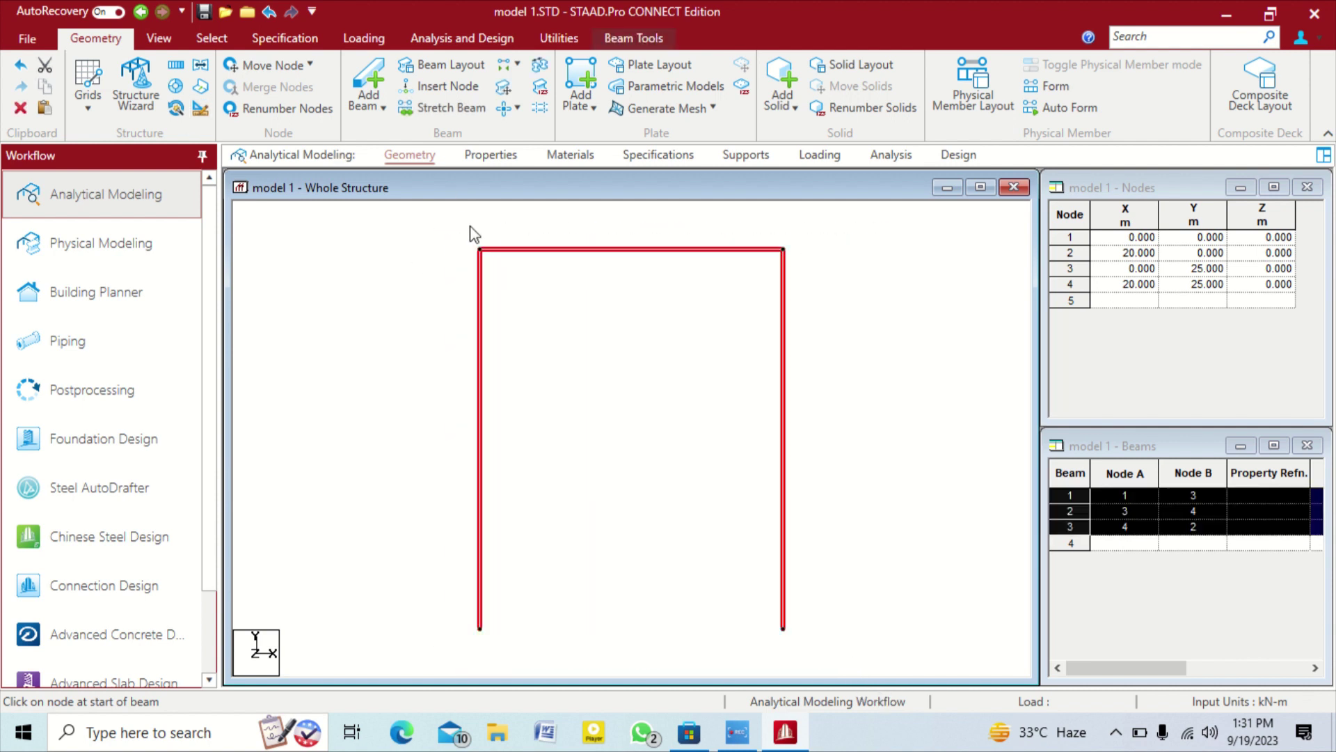
left_click(513, 349)
left_click_drag(403, 229, 843, 658)
left_click(453, 215)
left_click_drag(462, 238, 802, 605)
left_click(456, 251)
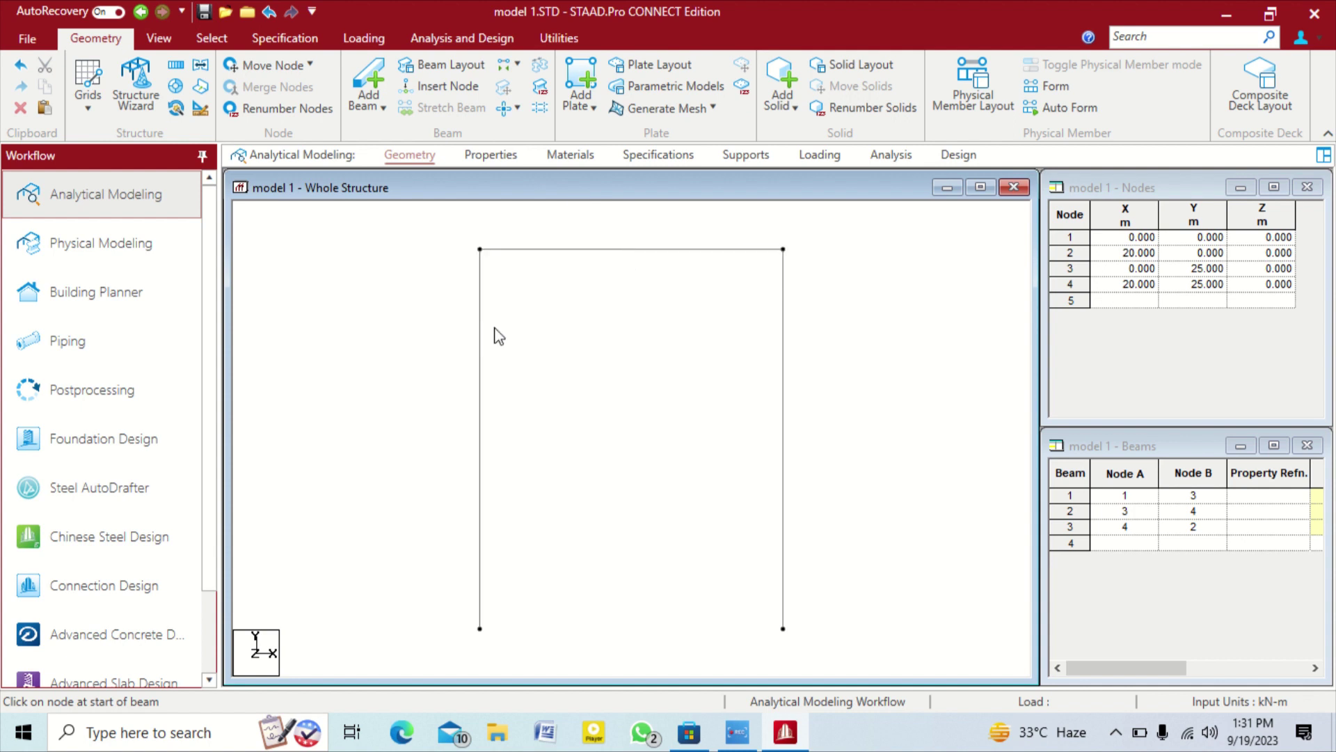
Open the top beam's properties, examine its length and node coordinates, and close them
double_click(583, 252)
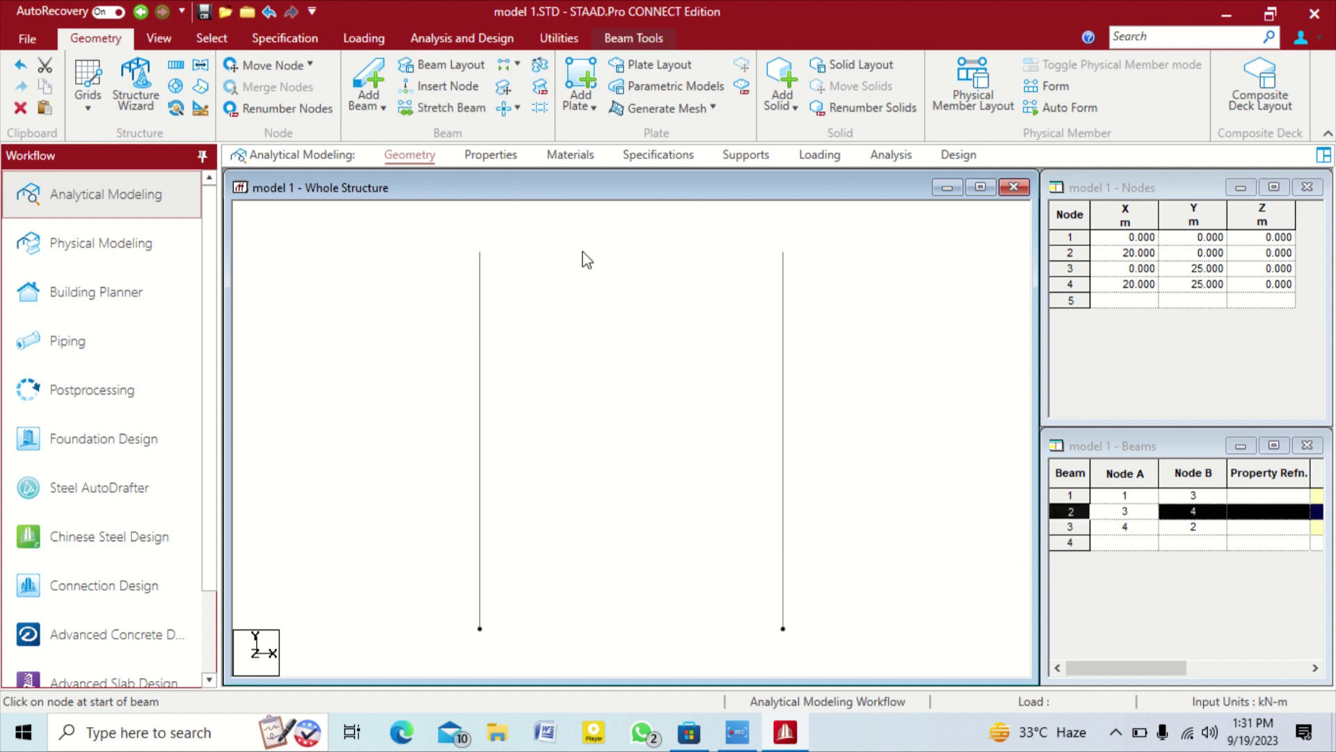
left_click_drag(607, 164, 971, 100)
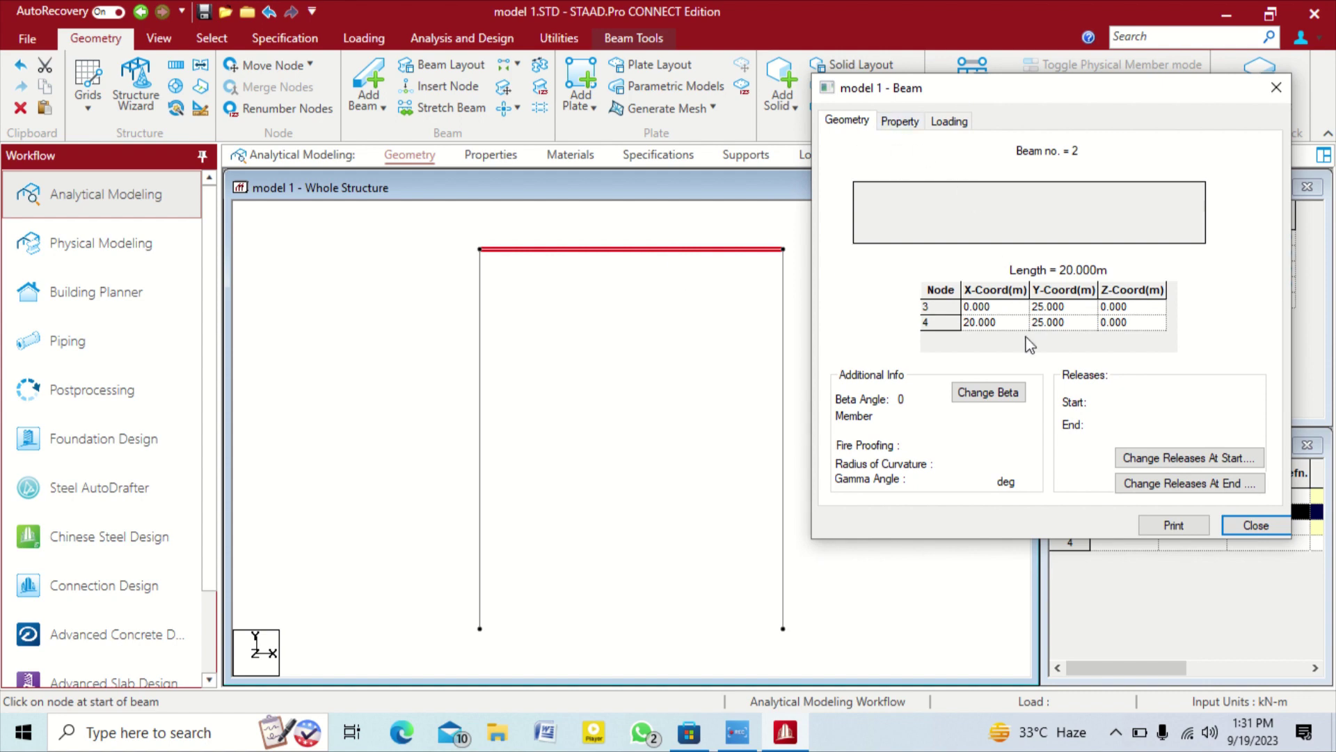
left_click(1242, 527)
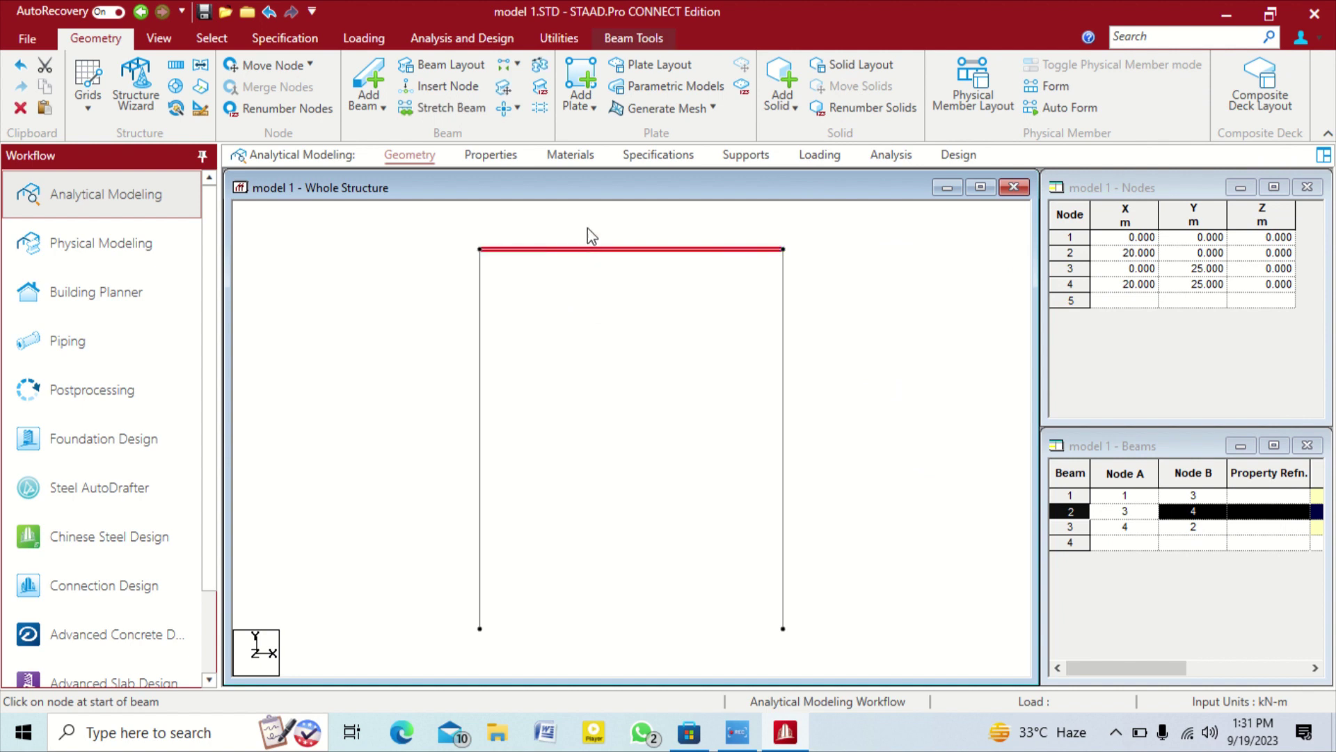
Insert 3 equally spaced nodes into the top beam and clear the selection
left_click(449, 87)
left_click_drag(761, 287, 1074, 154)
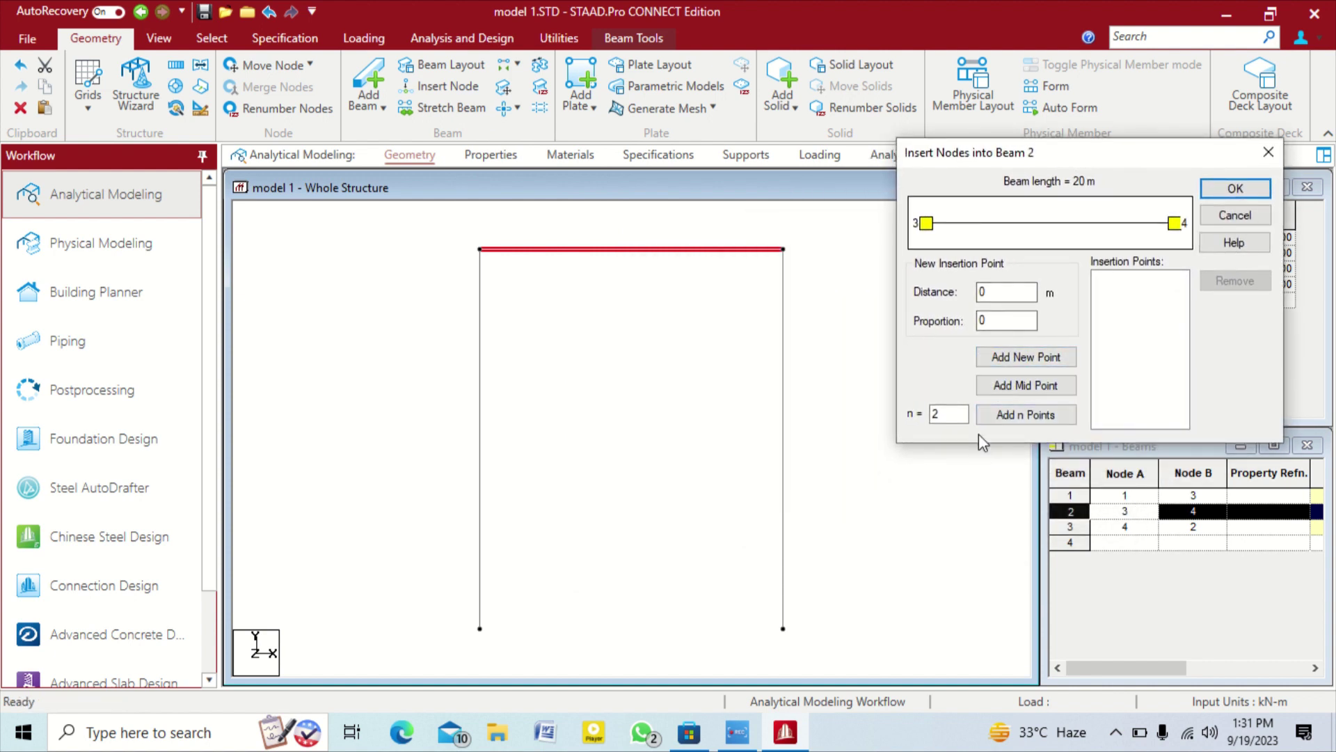
left_click(948, 412)
left_click(1037, 418)
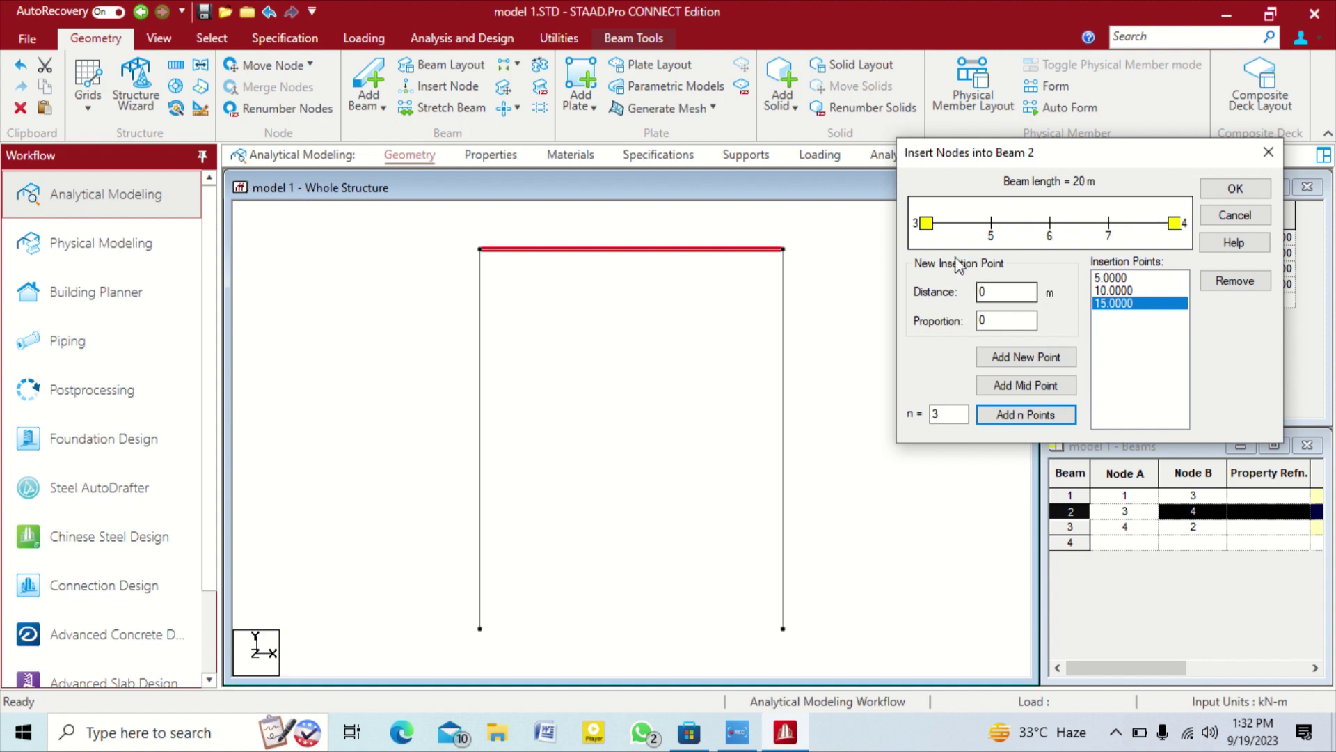
left_click(1242, 192)
left_click(618, 354)
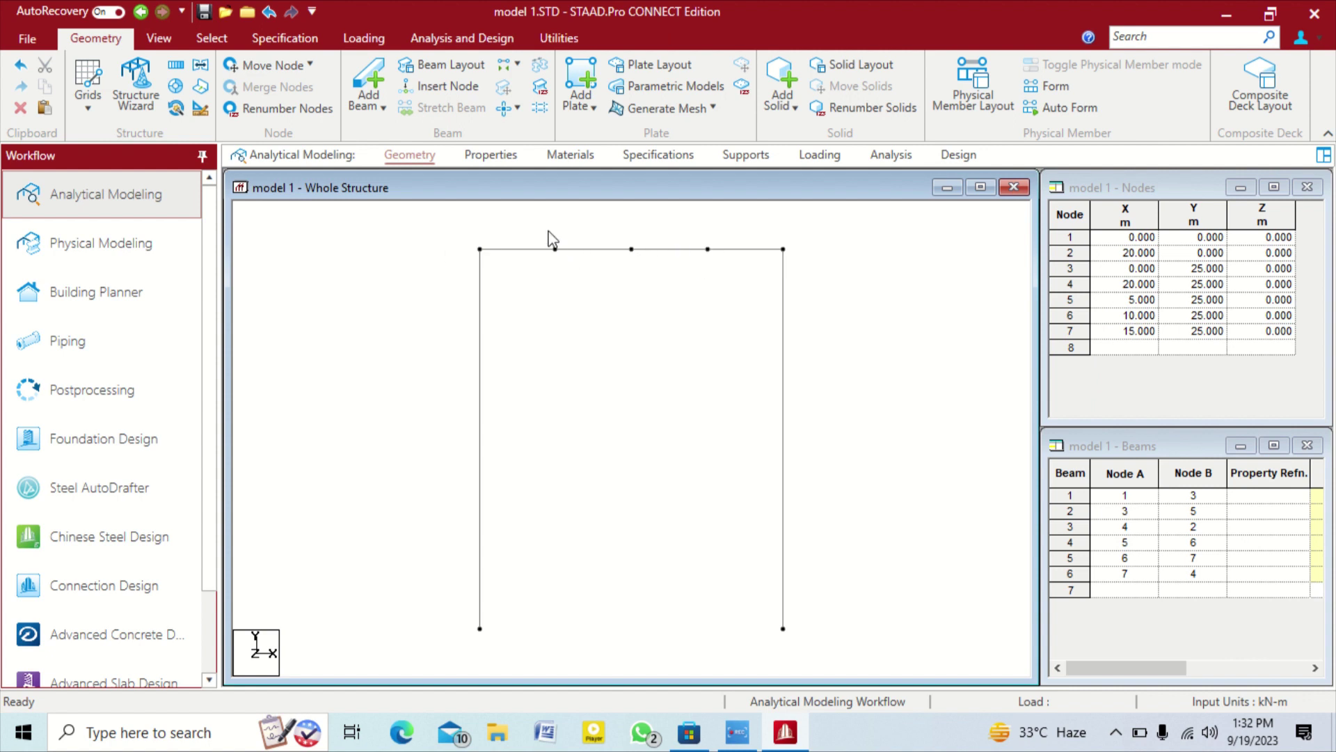
Select the top beam's segments and both columns in turn to check how the members are divided
left_click_drag(547, 232, 724, 265)
key("Delete")
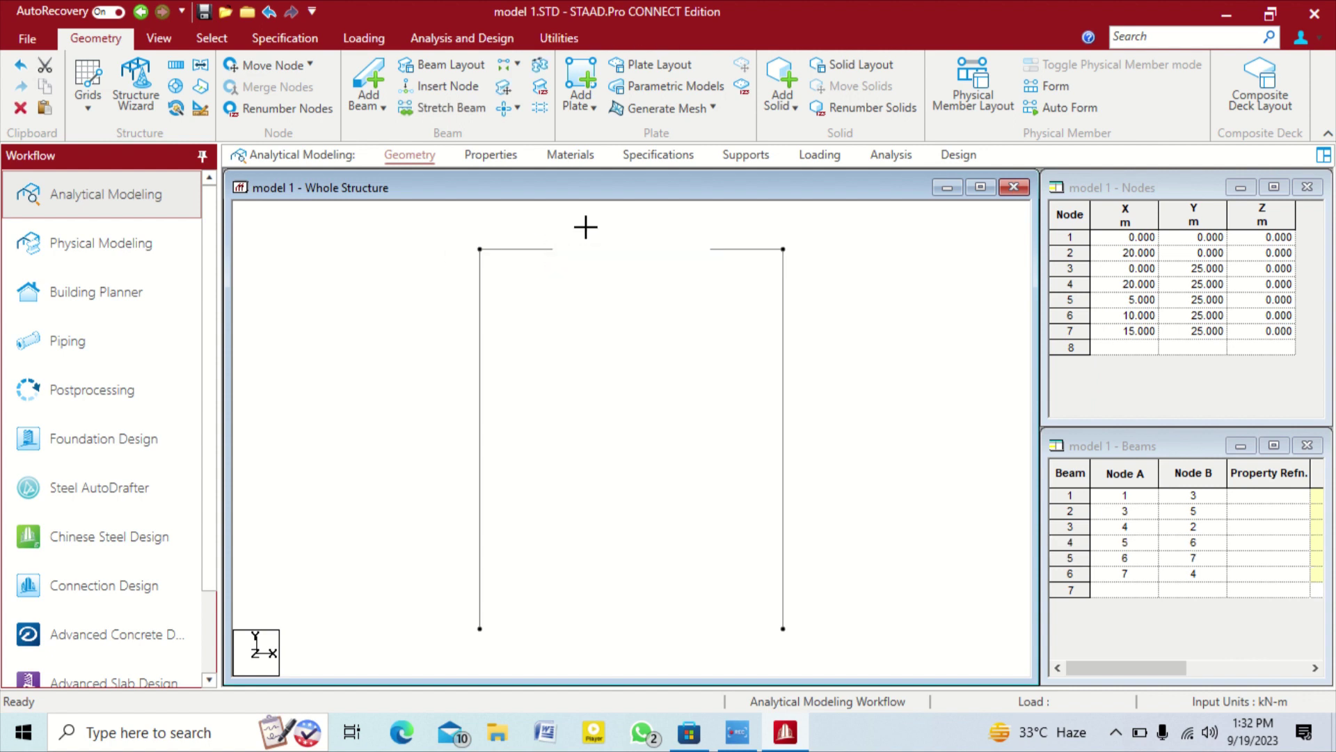
left_click(513, 250)
left_click(594, 249)
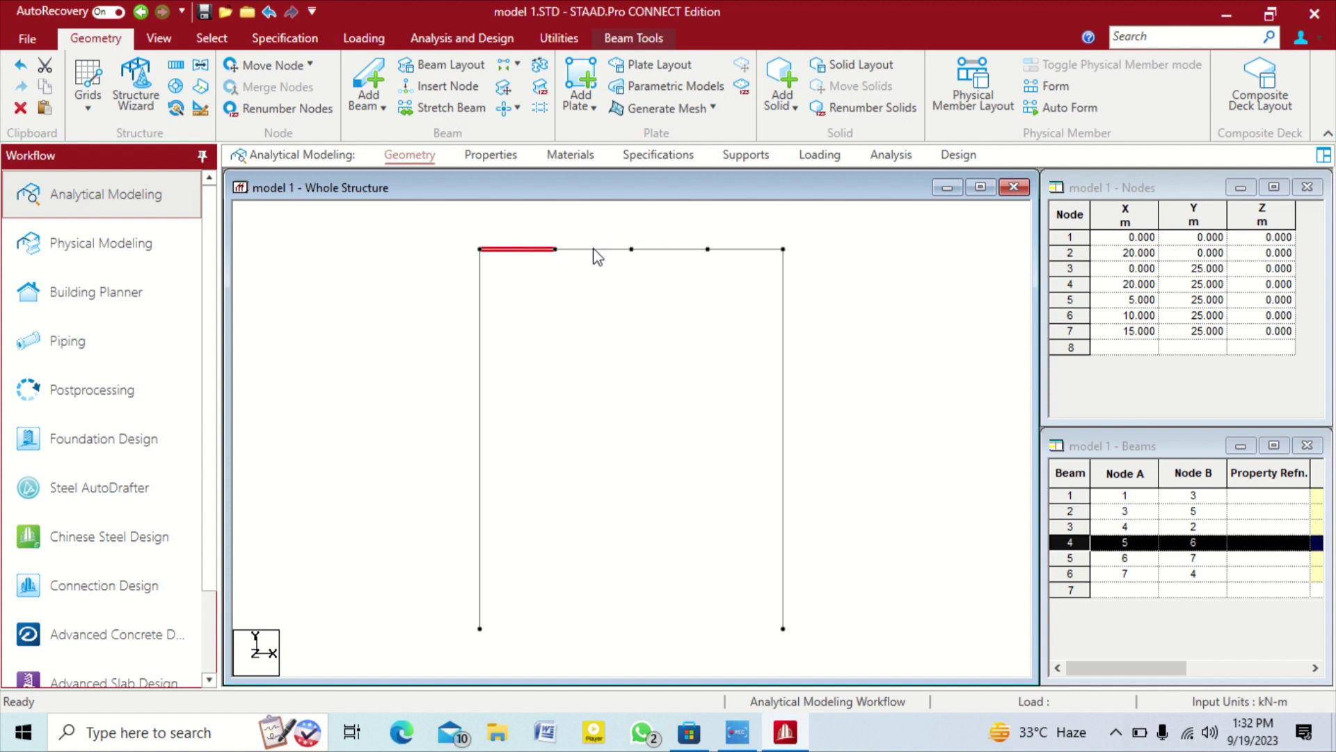
left_click(684, 249)
left_click(744, 249)
left_click(693, 276)
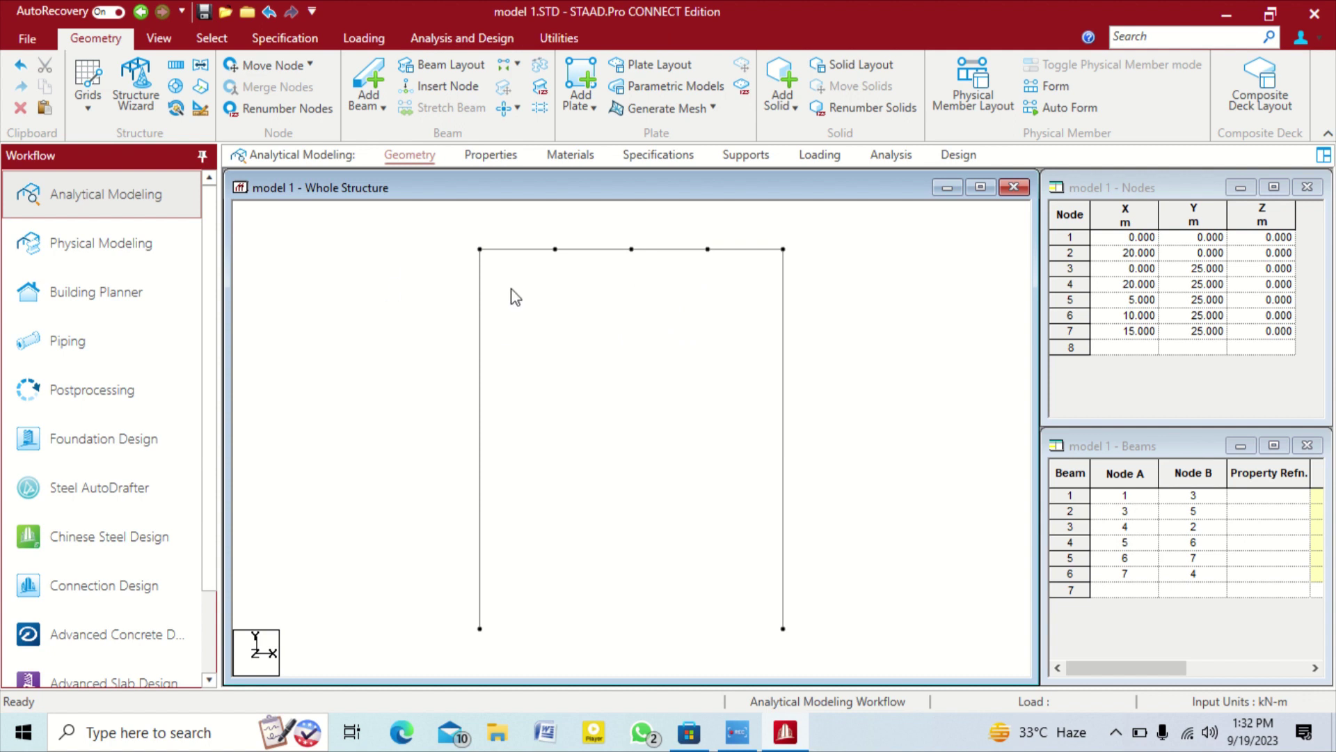
left_click(481, 314)
left_click(784, 355)
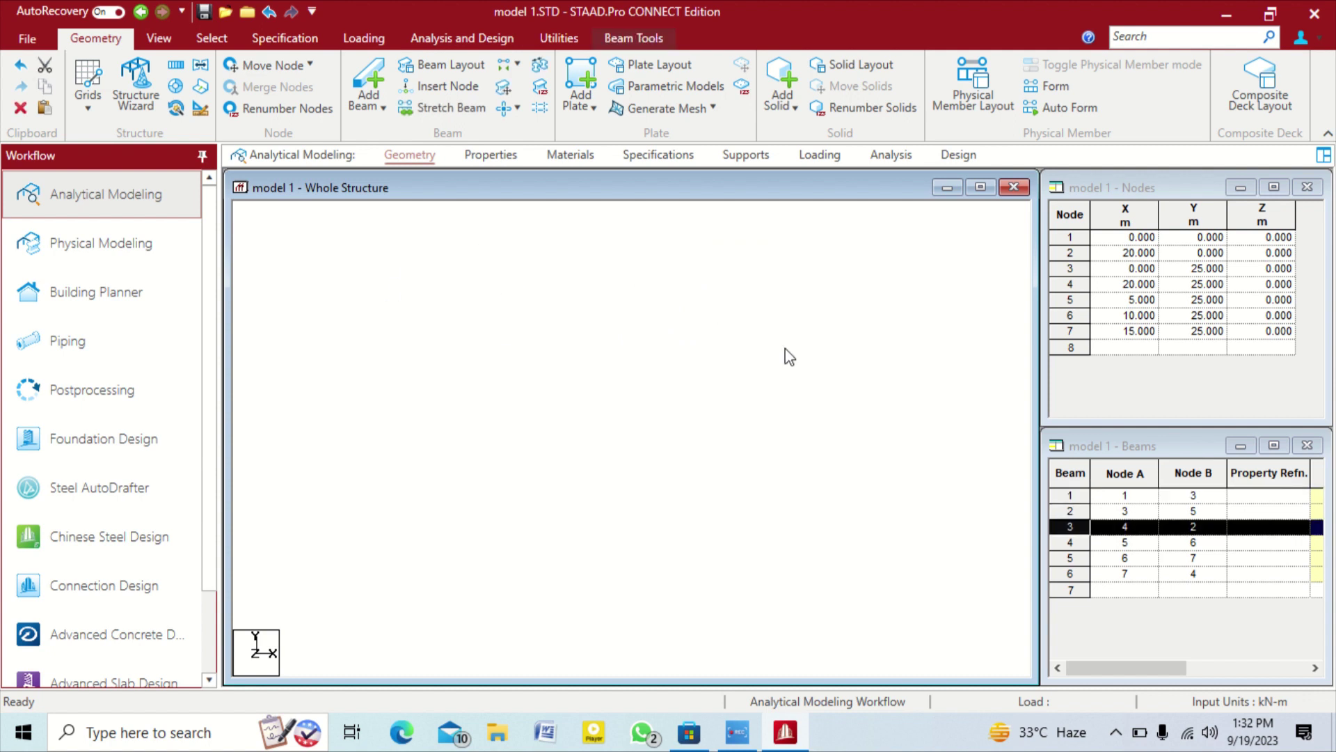
Insert a node at the midpoint of the left column, check its two halves by selecting them, and clear the selection
left_click(479, 341)
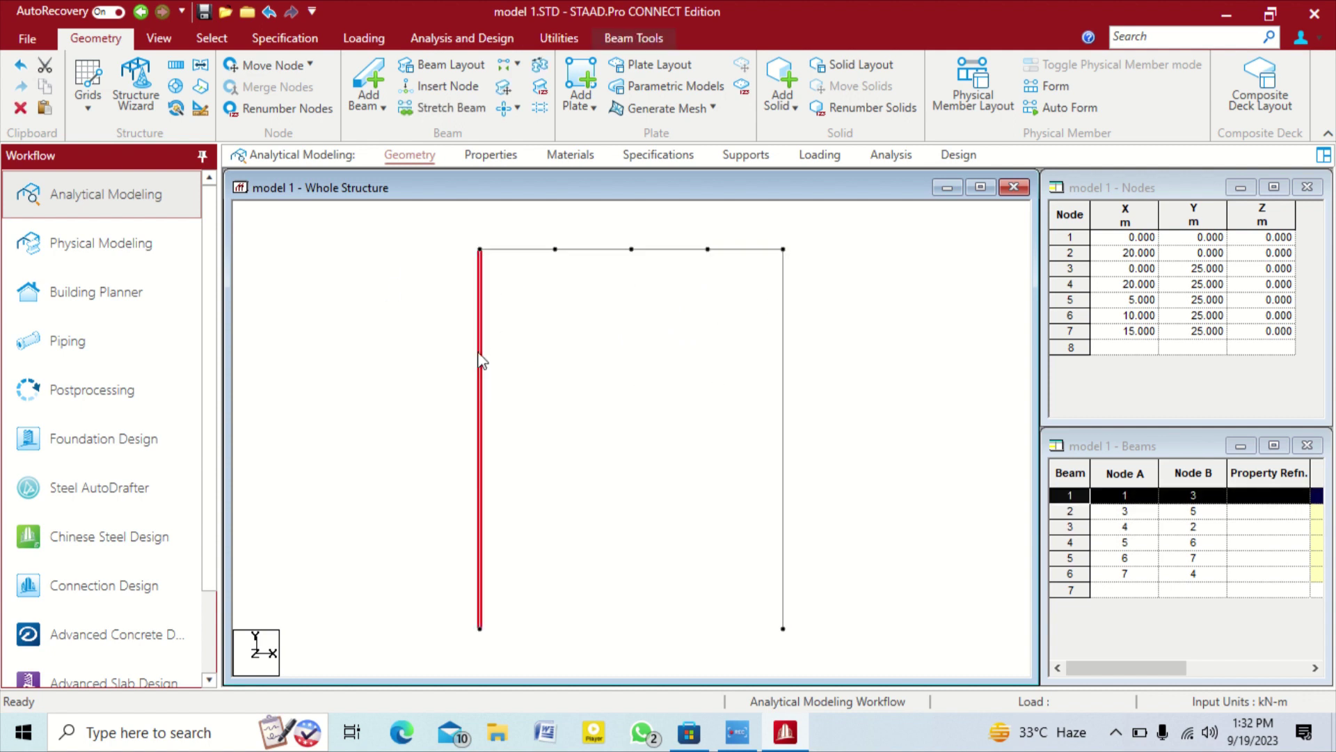
left_click(442, 86)
left_click_drag(810, 285, 1018, 61)
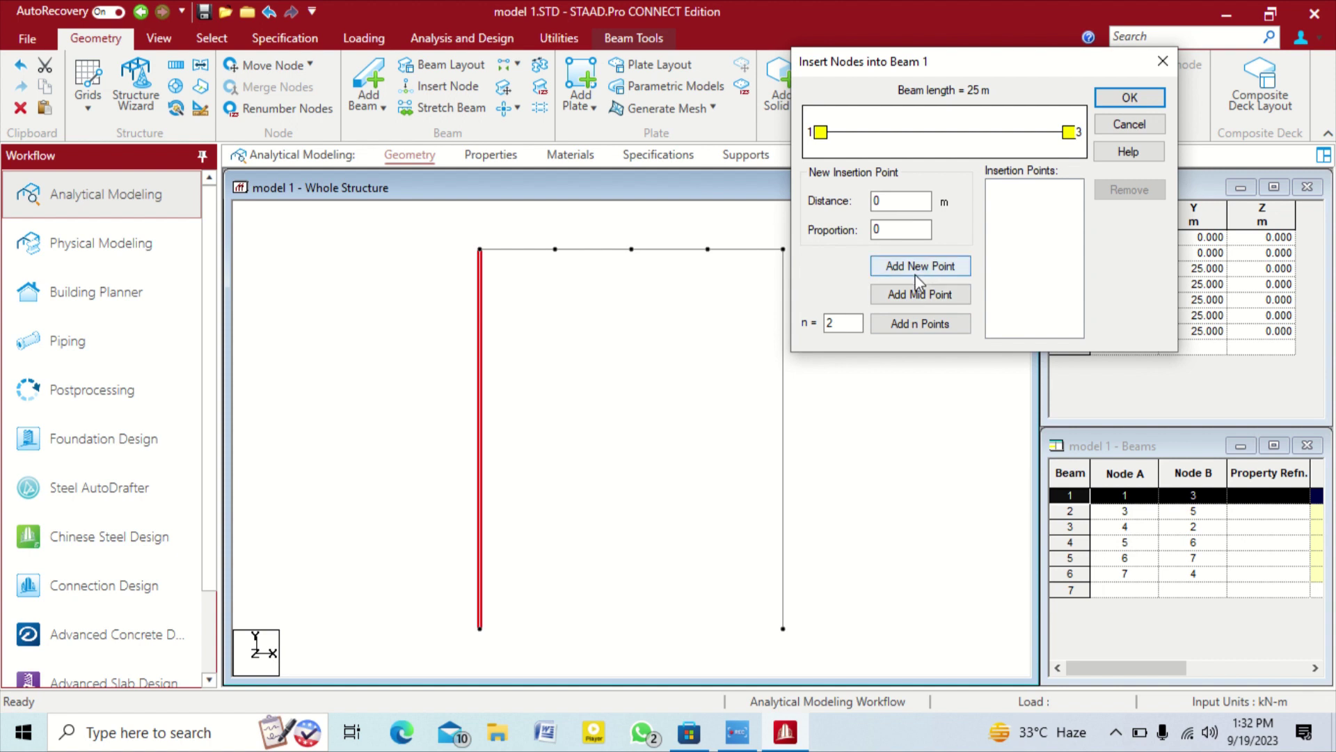
left_click(945, 295)
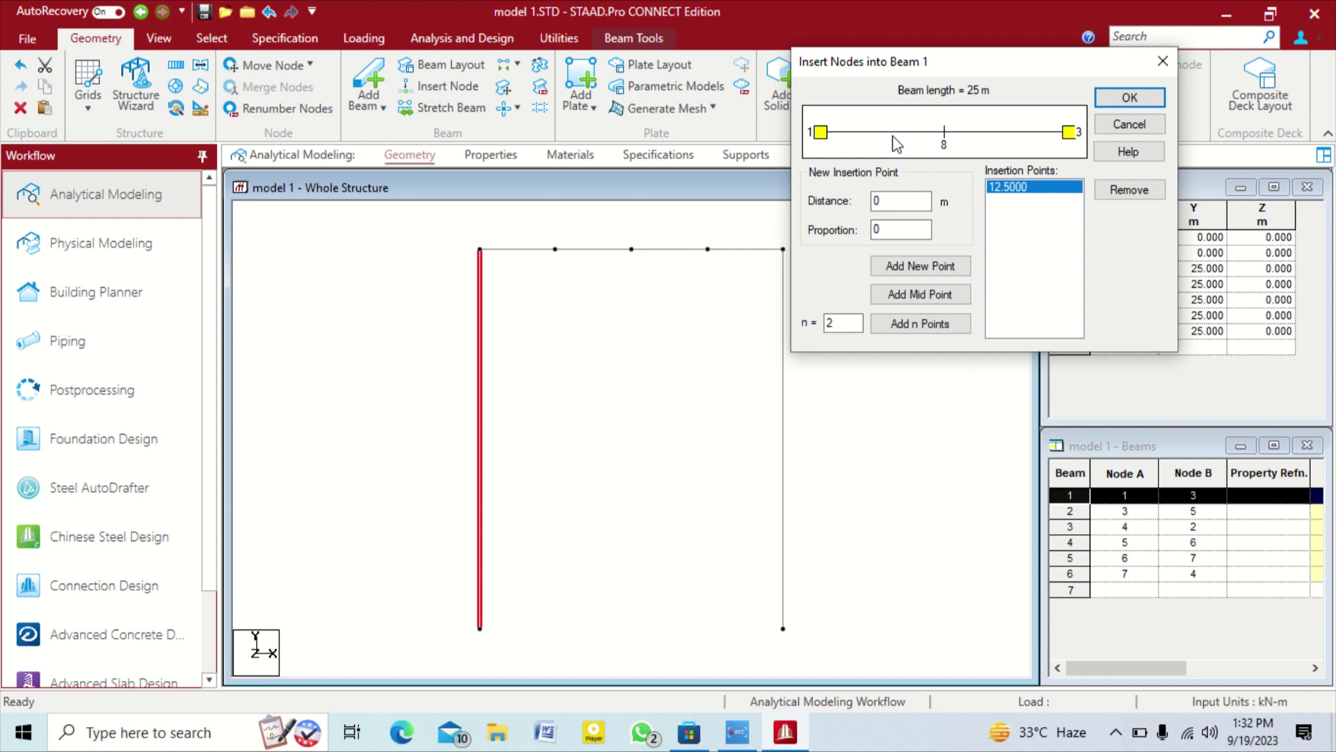
left_click(1129, 97)
left_click(479, 373)
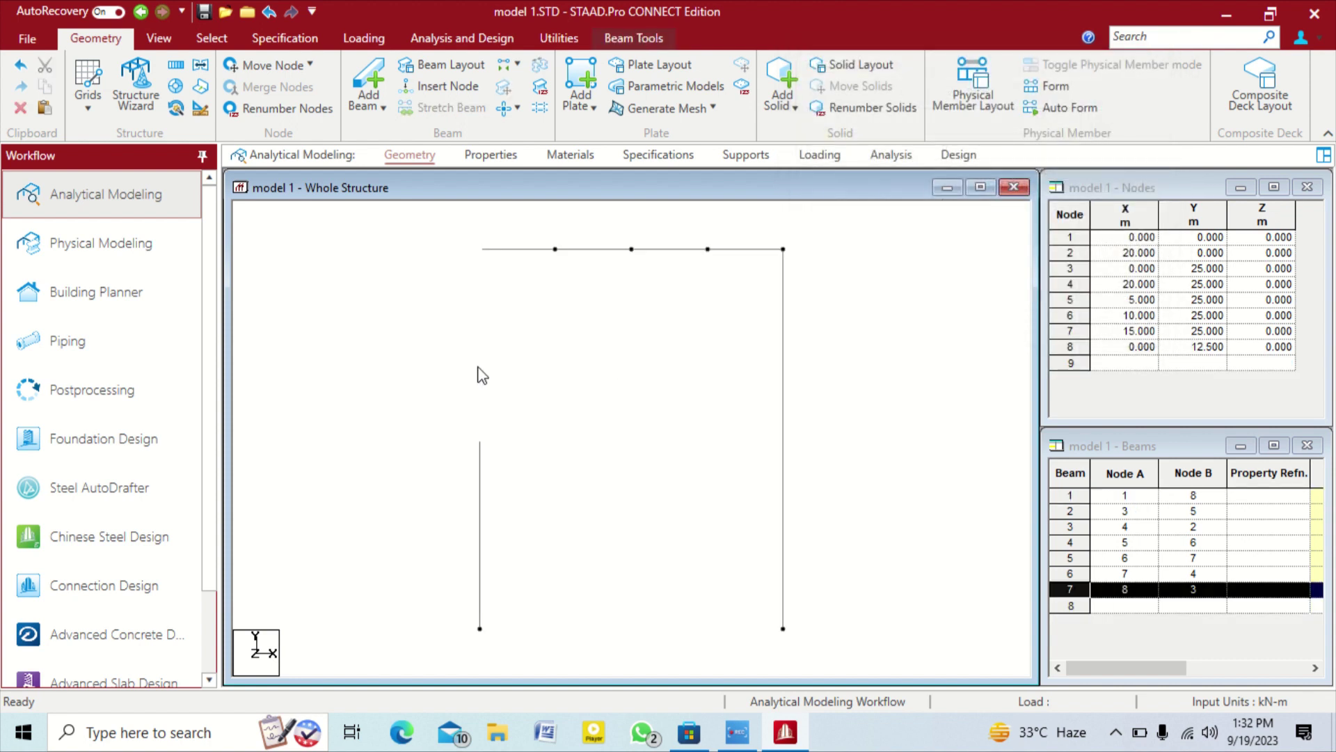
left_click(479, 557)
left_click(421, 462)
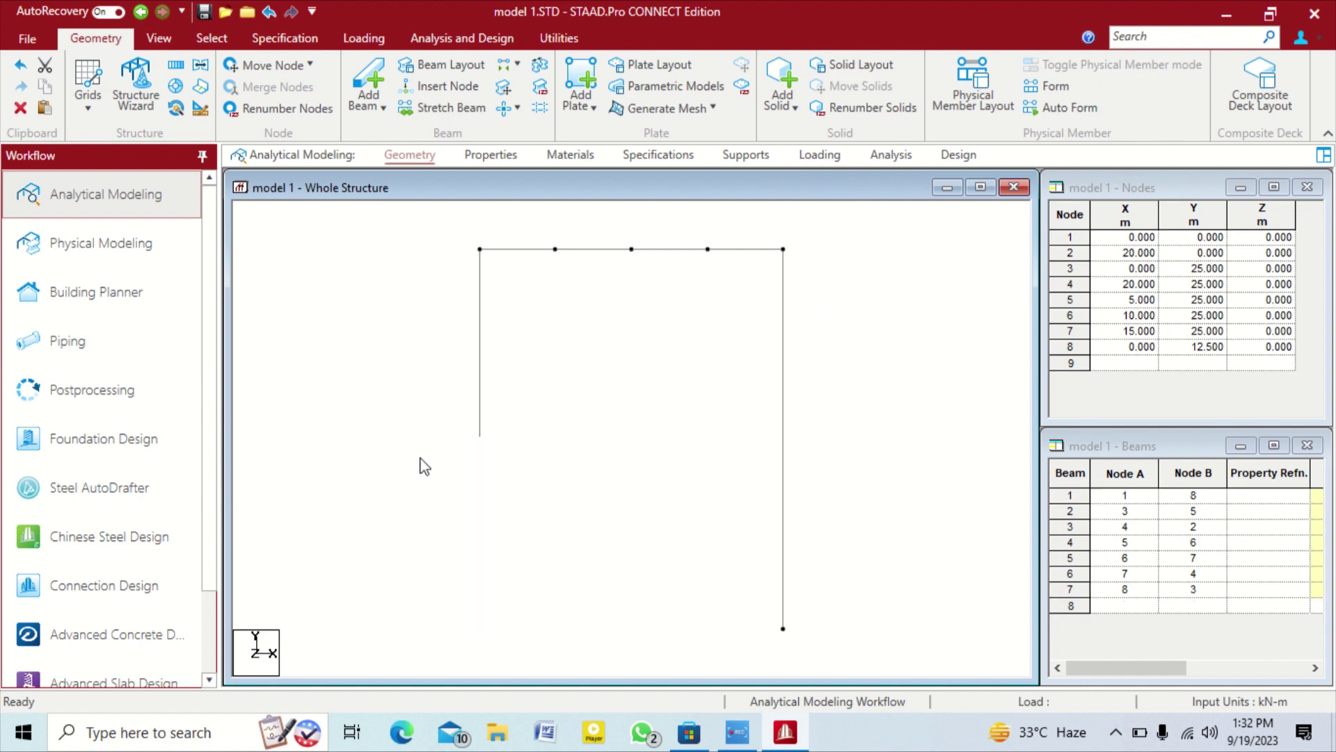
Start inserting nodes into the right column and add an insertion point at proportion 0.2
left_click(783, 378)
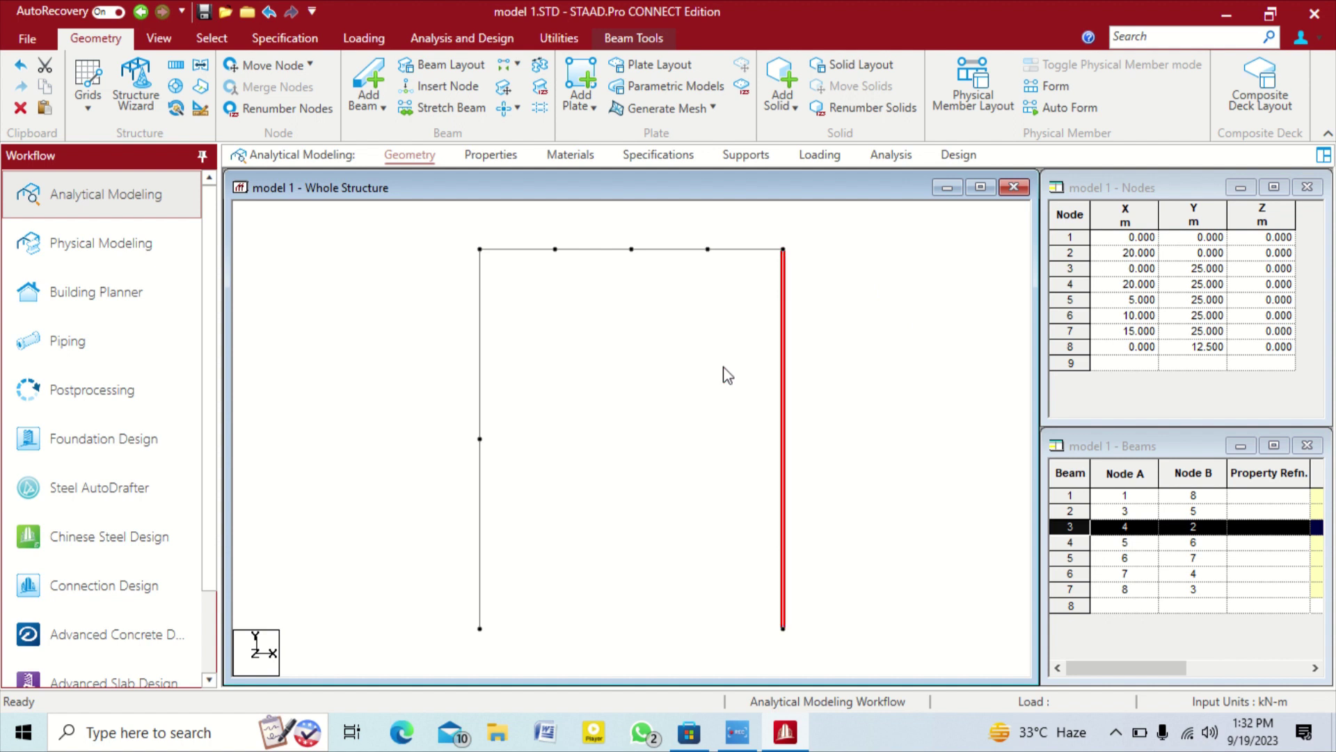
left_click(445, 86)
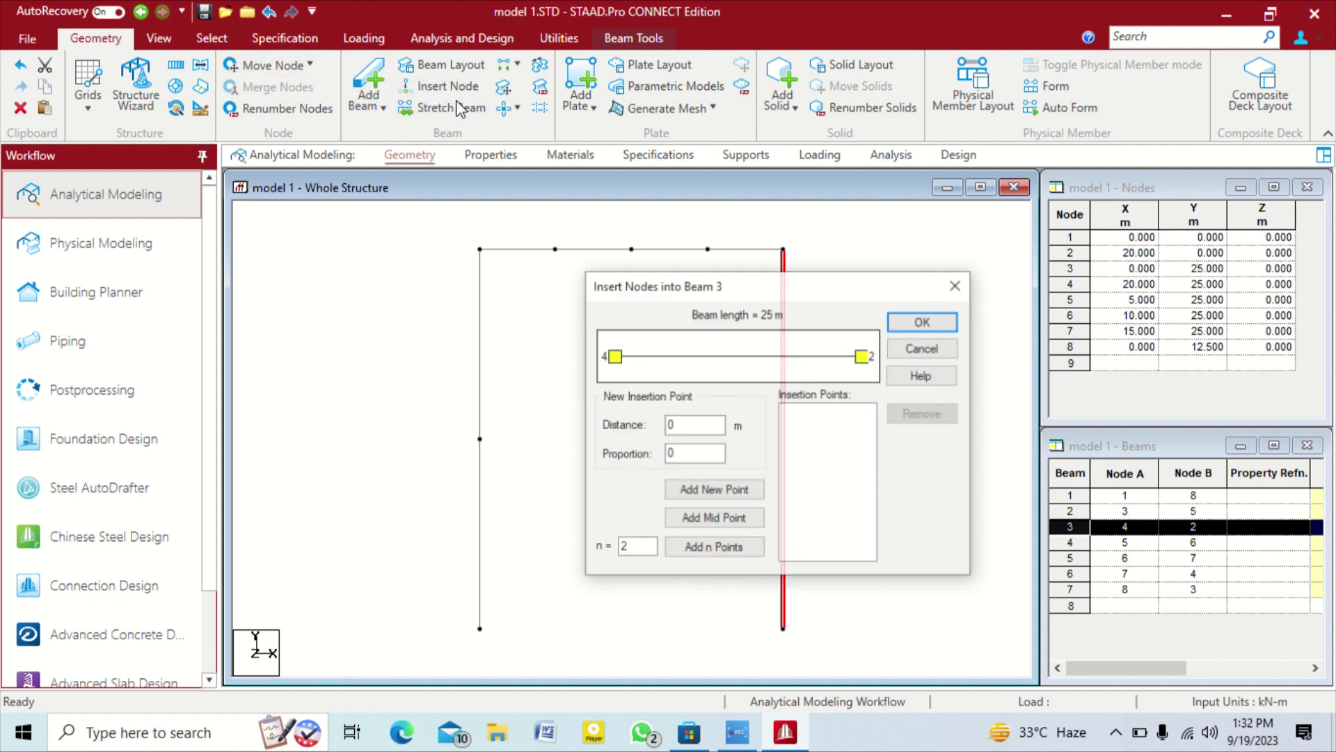
left_click_drag(800, 286, 1029, 170)
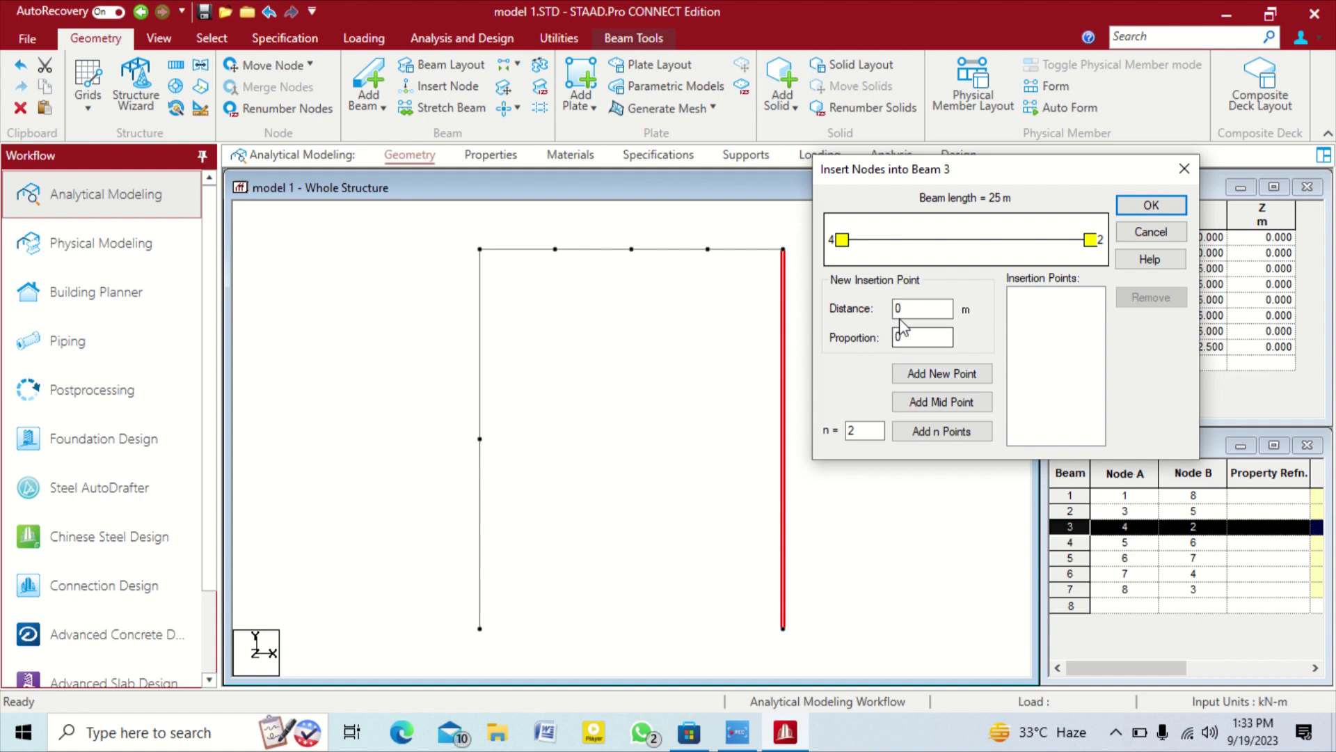
left_click_drag(932, 339, 851, 340)
type("0.2")
left_click(950, 376)
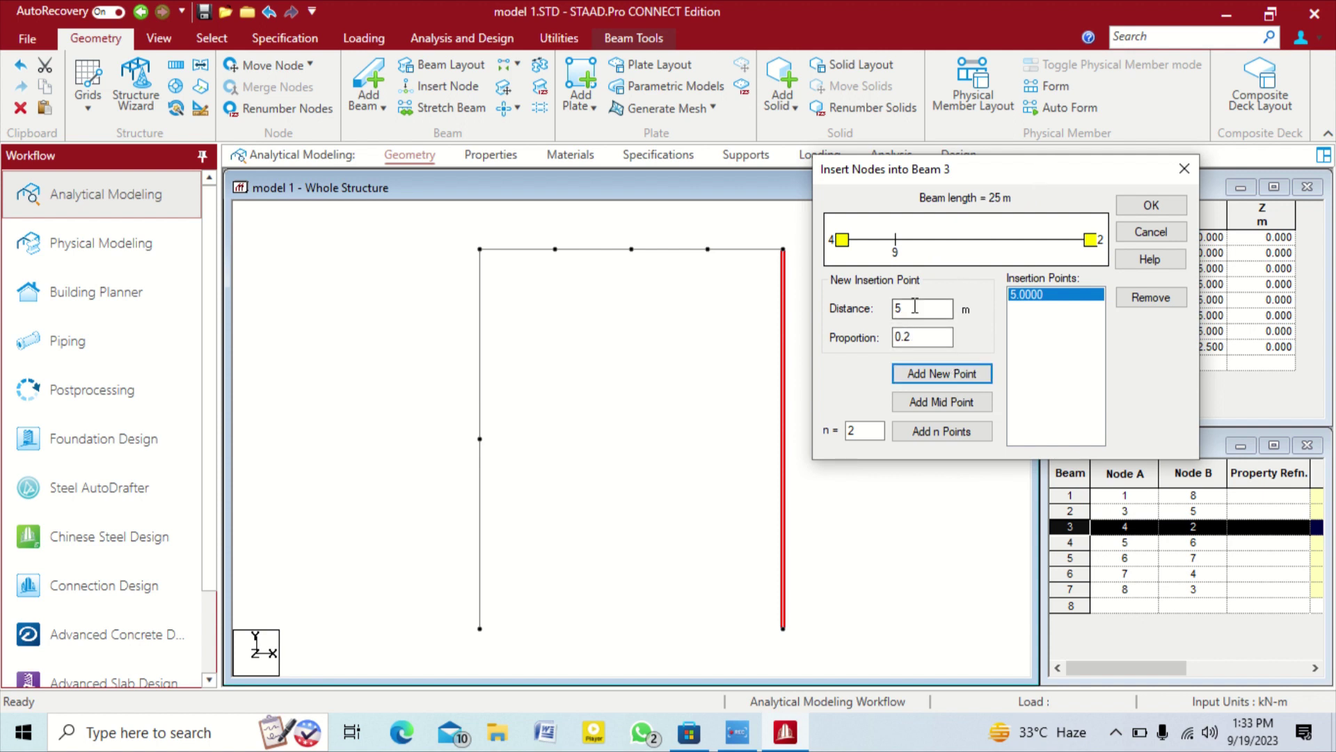
Add a second insertion point at proportion 0.4 on the right column and insert both nodes
key("shift+Tab")
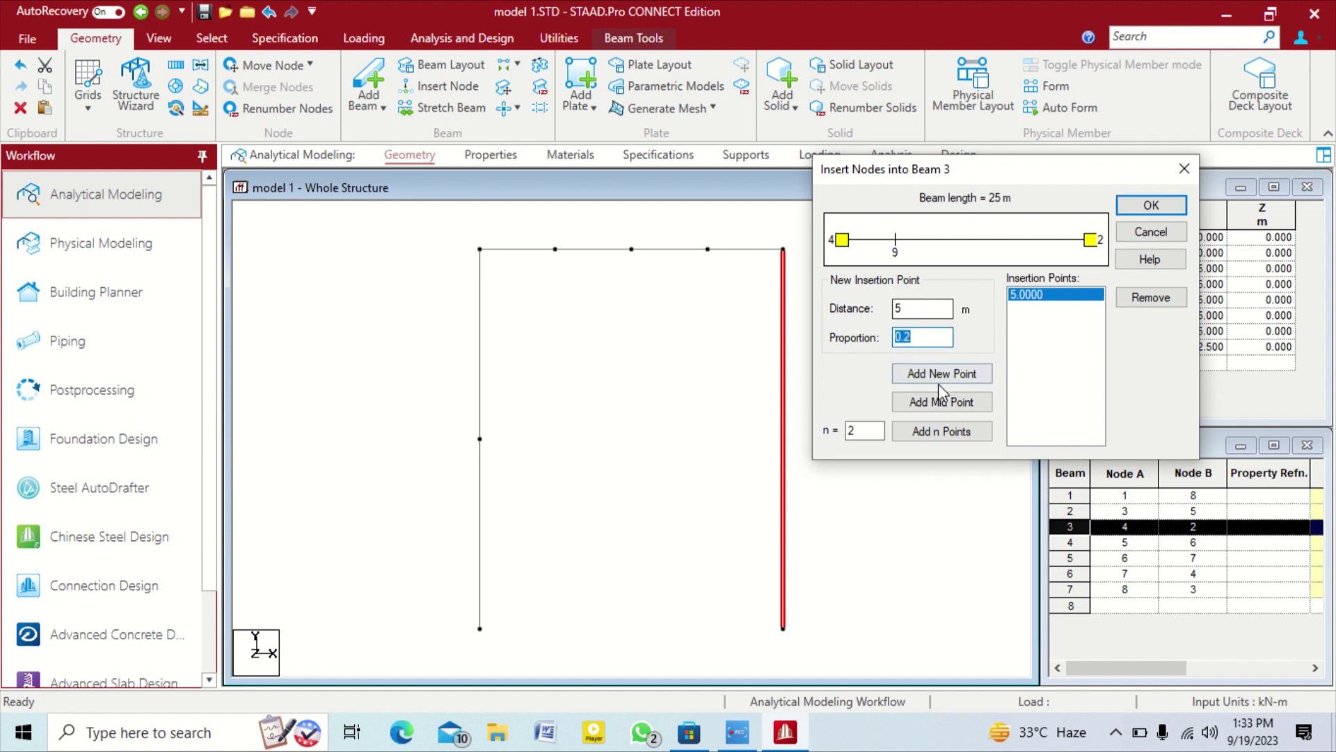
type("0")
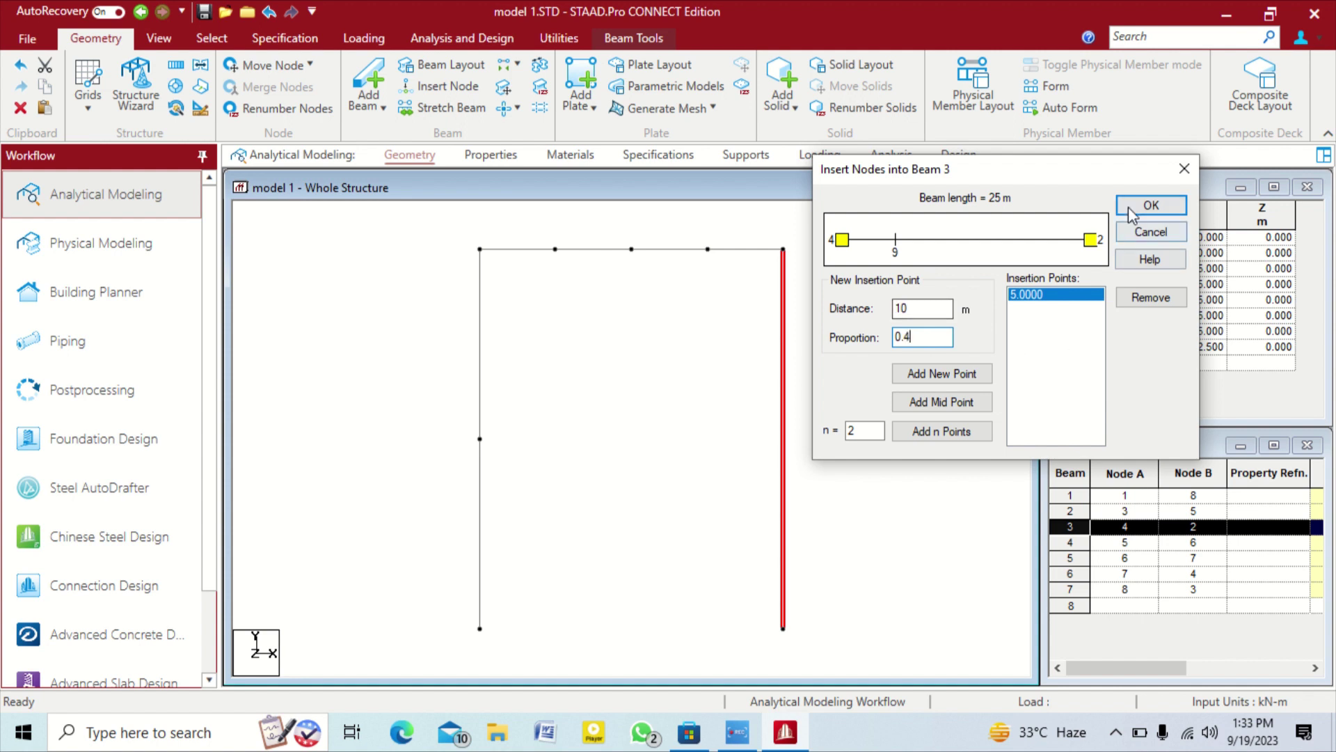
left_click(950, 376)
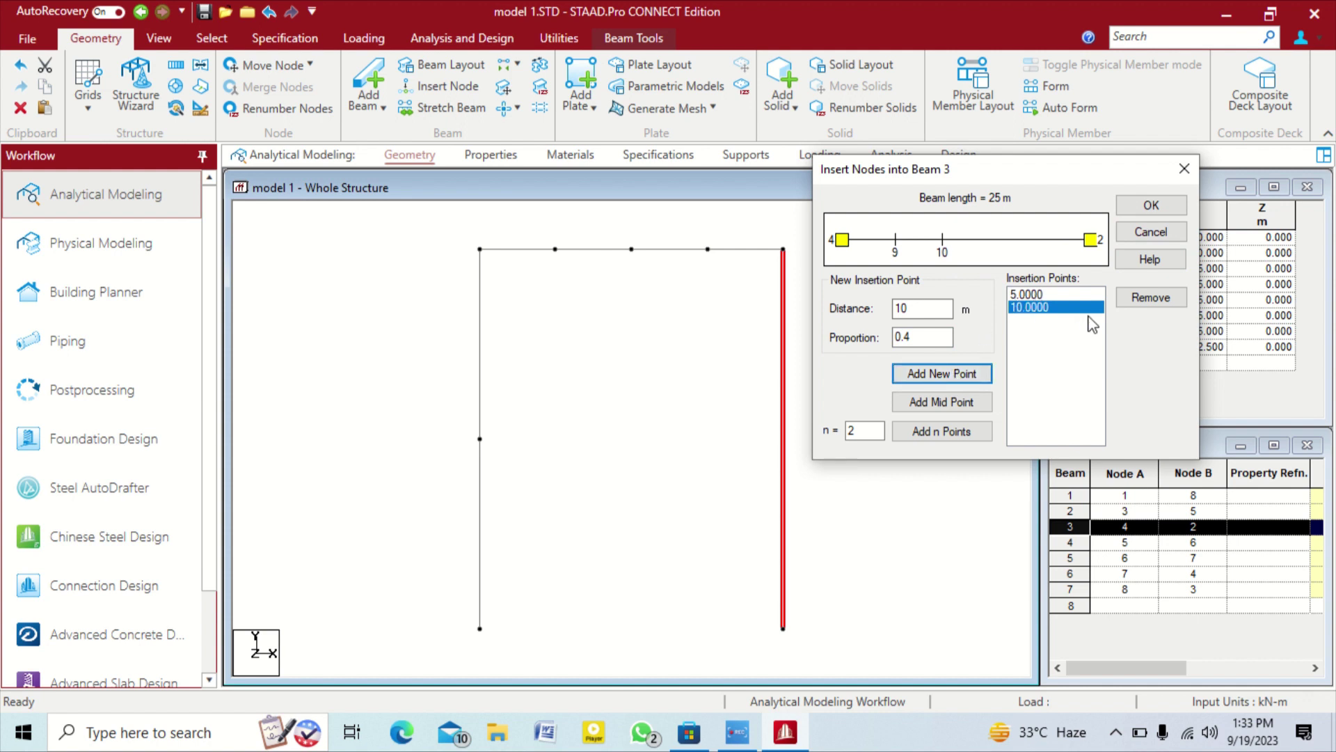
double_click(900, 338)
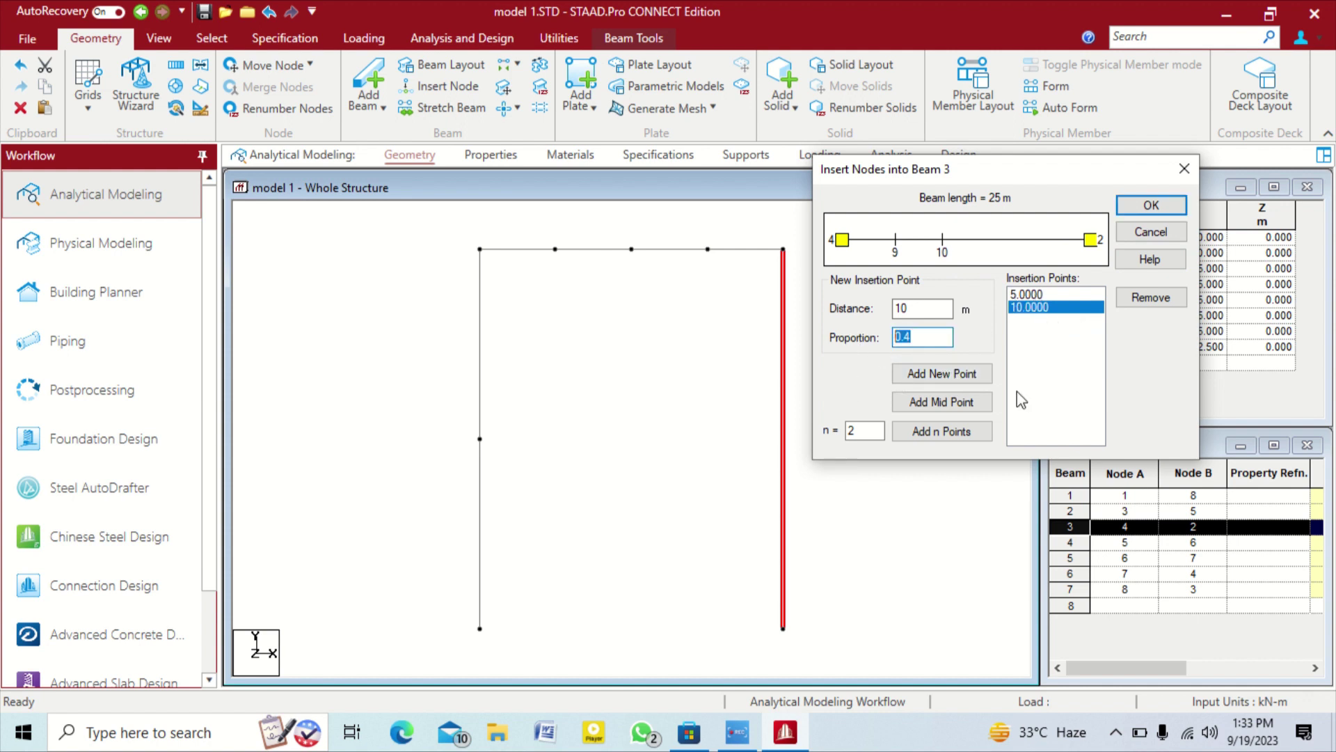
left_click(1165, 207)
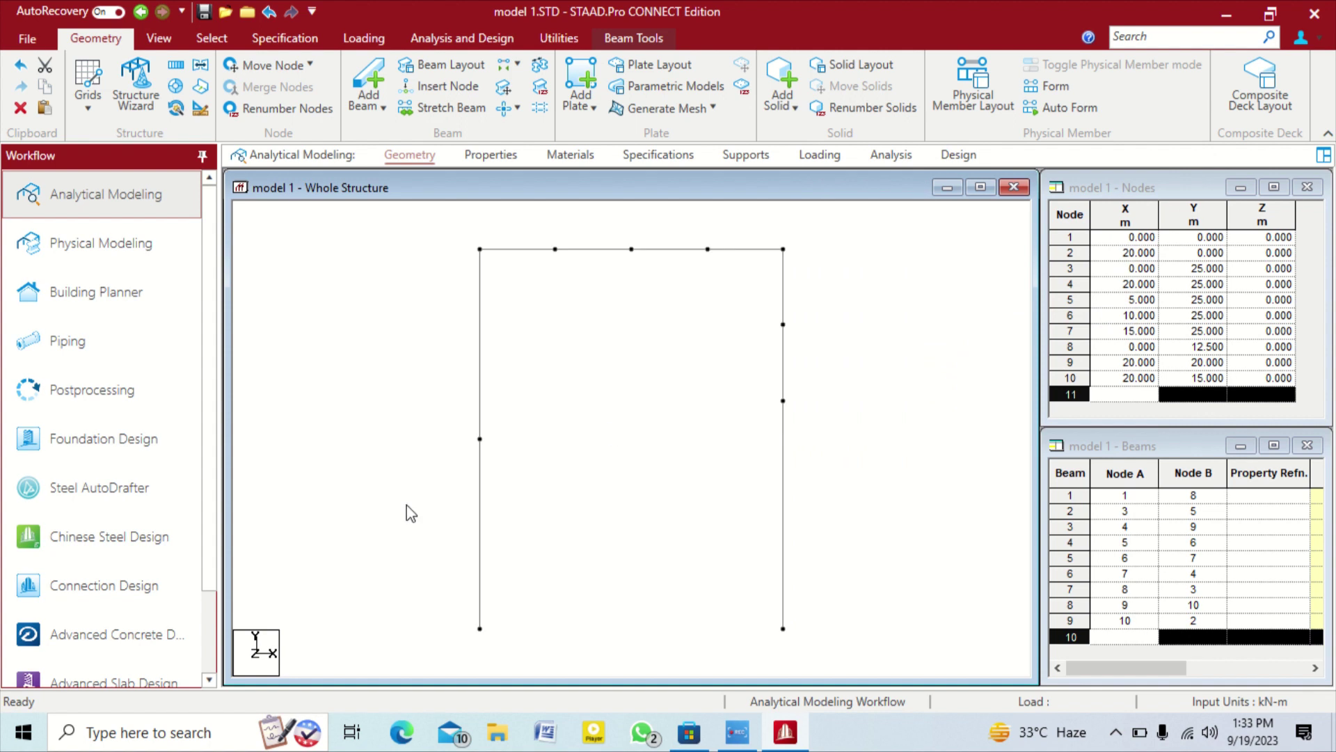
Select the right column's segments and upper inserted node in turn to check the division, and clear the selection
left_click(783, 368)
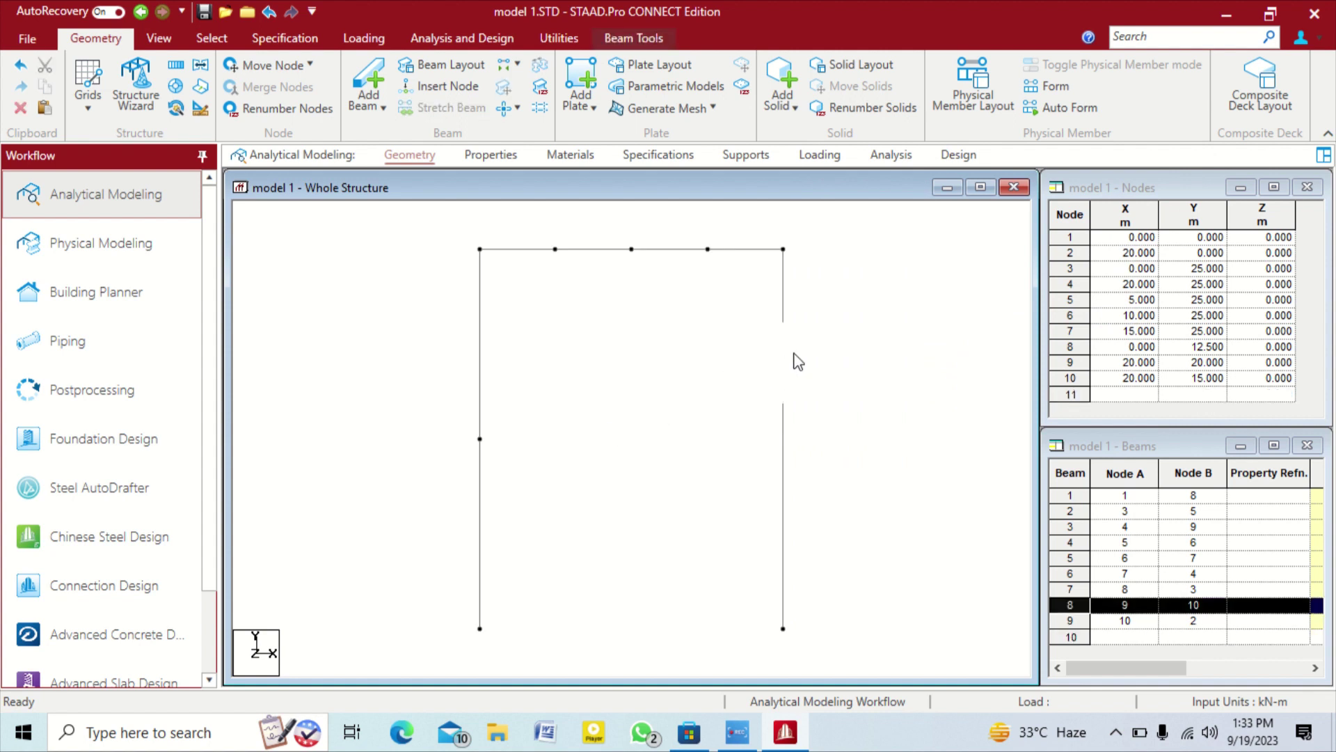
left_click(783, 290)
left_click(797, 501)
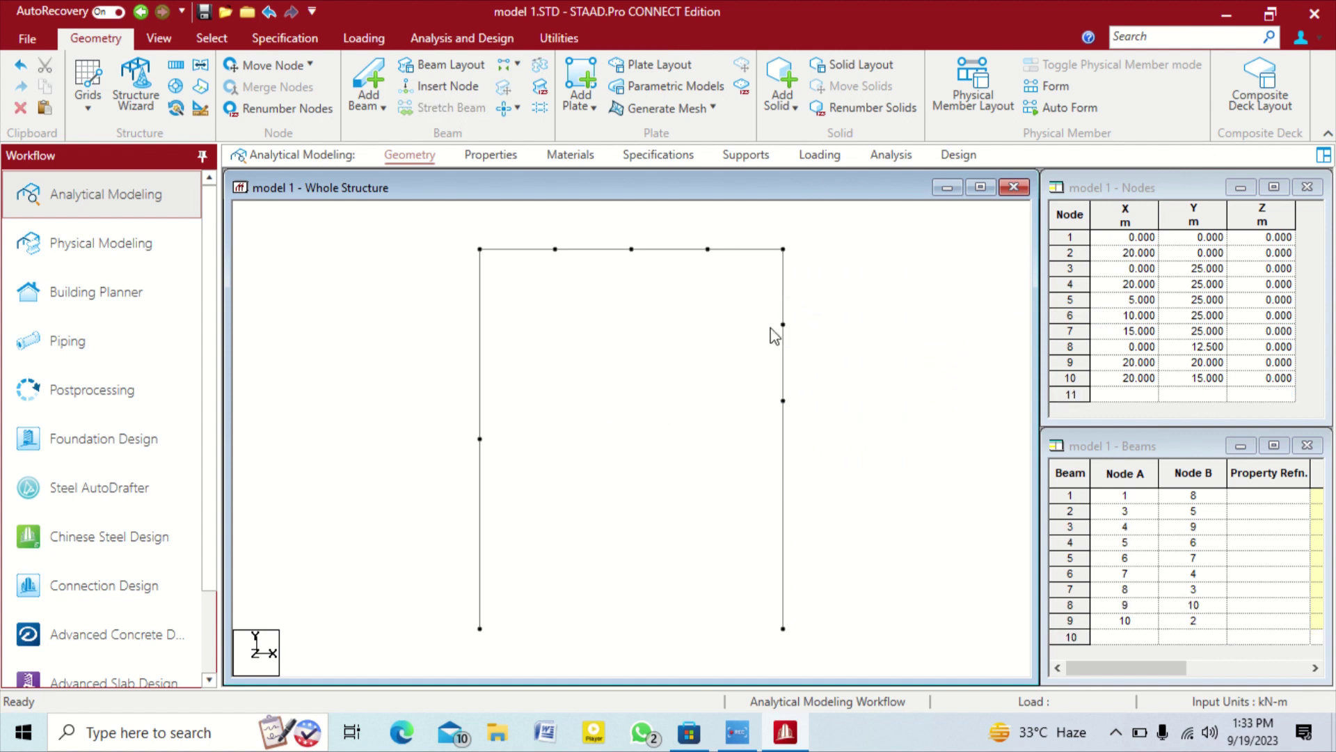
left_click_drag(793, 313, 748, 337)
left_click(781, 532)
left_click(642, 424)
Add a four-noded plate between the two top corners, the right column's lower inserted node and the left column's middle node
left_click(577, 73)
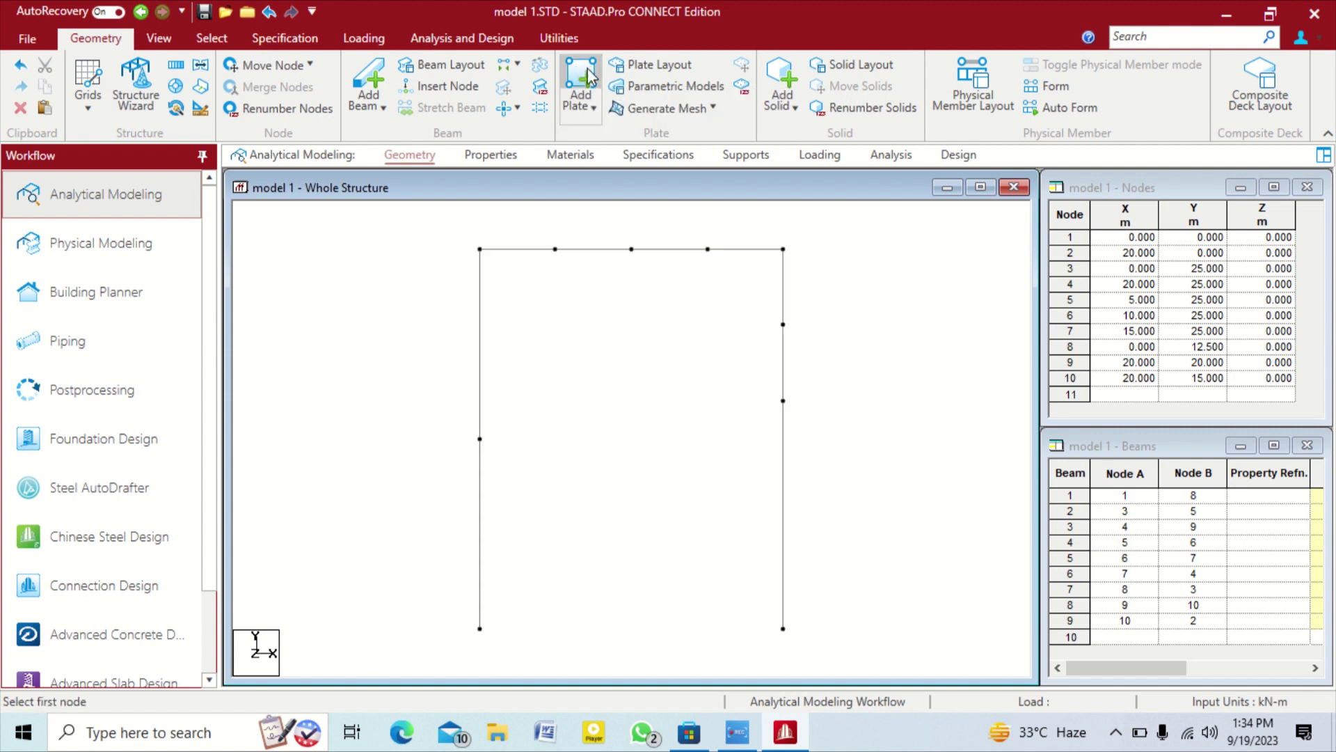
left_click(480, 249)
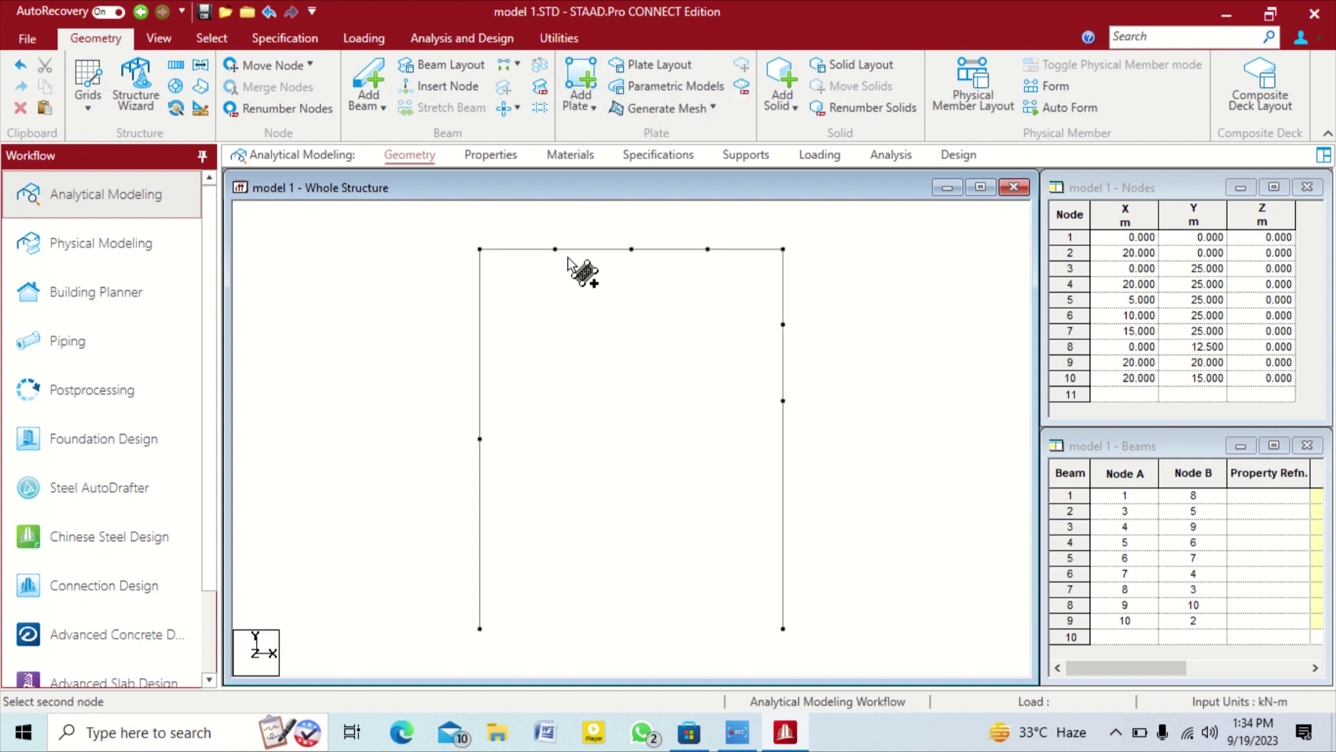
left_click(782, 250)
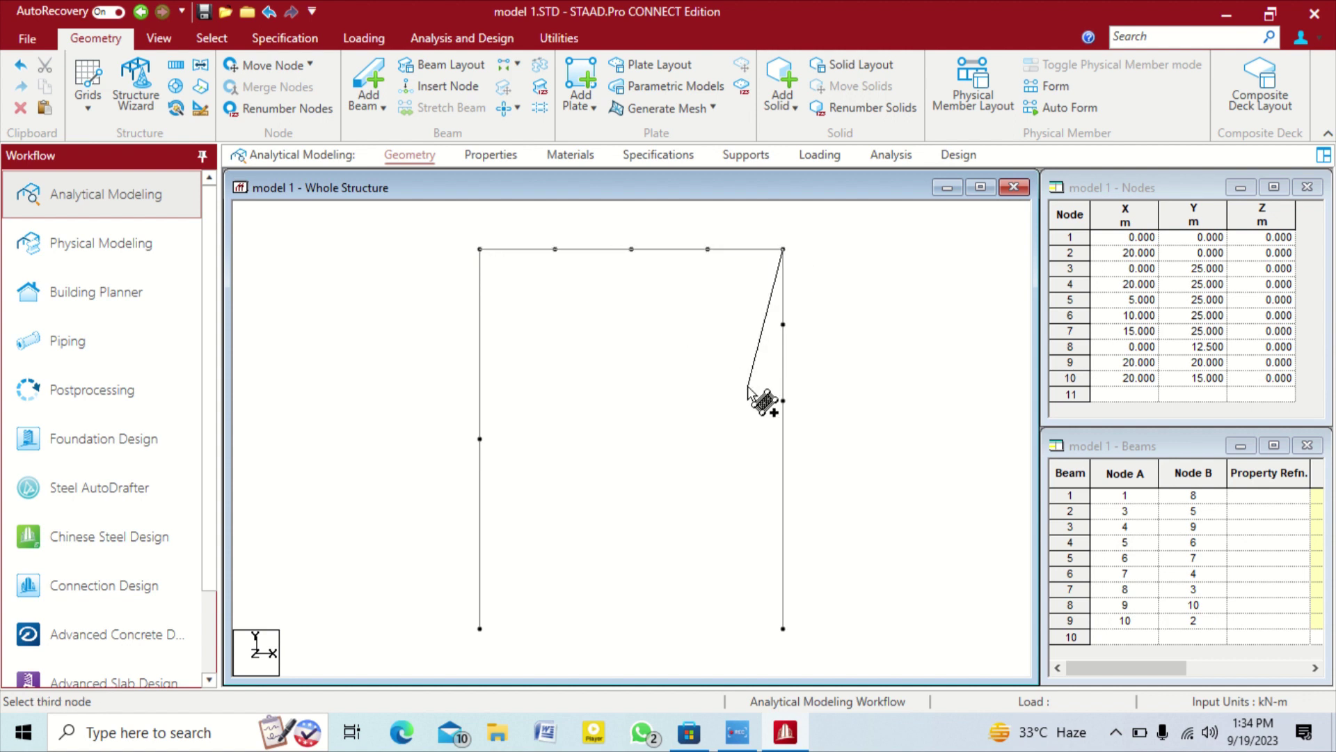
left_click(782, 401)
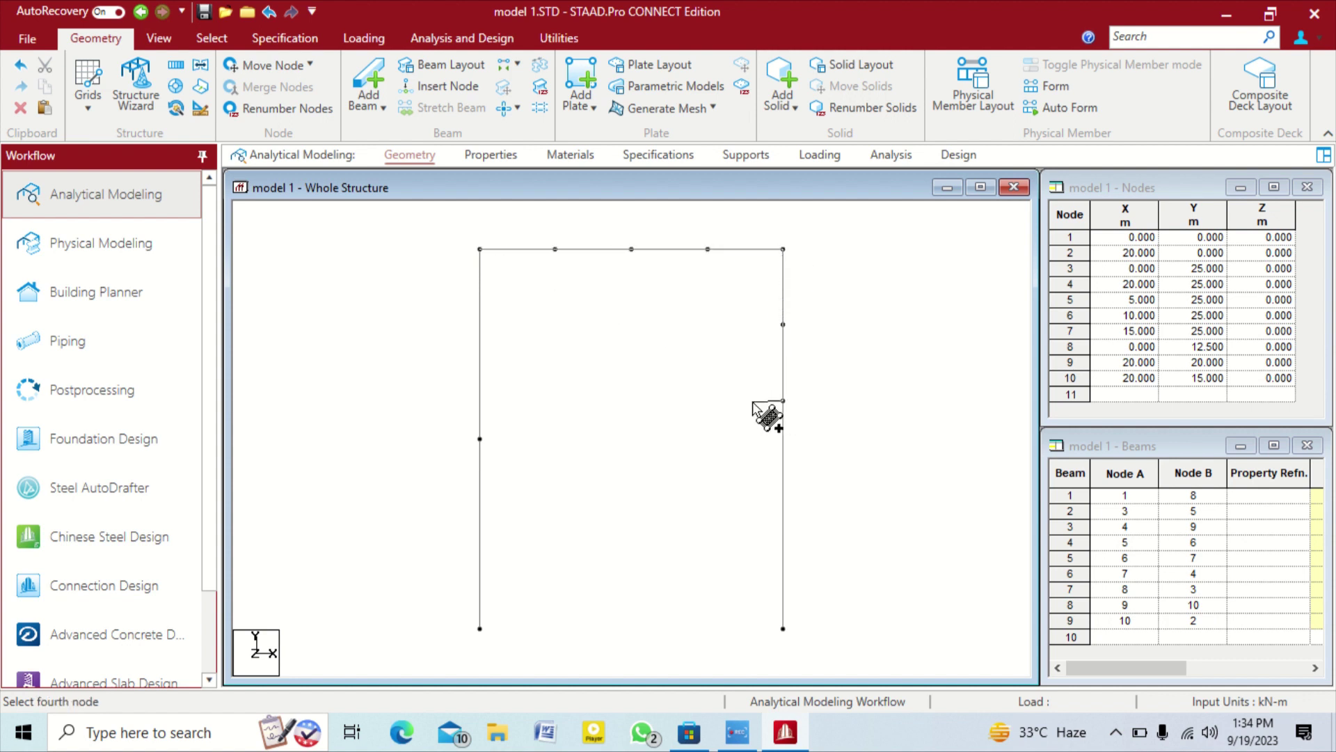
left_click(481, 442)
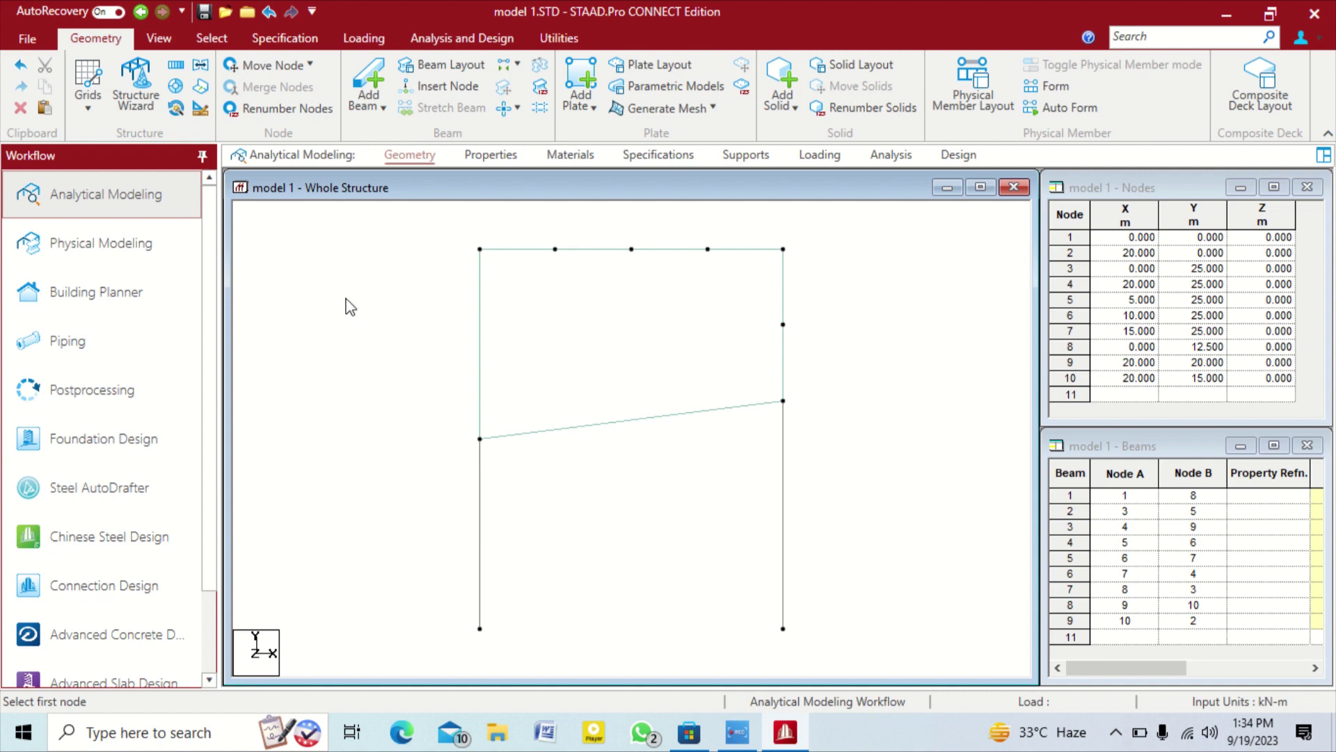
Open a 3D rendering of the model to examine the plate, and move the rendered view aside
right_click(350, 272)
left_click(292, 244)
right_click(325, 245)
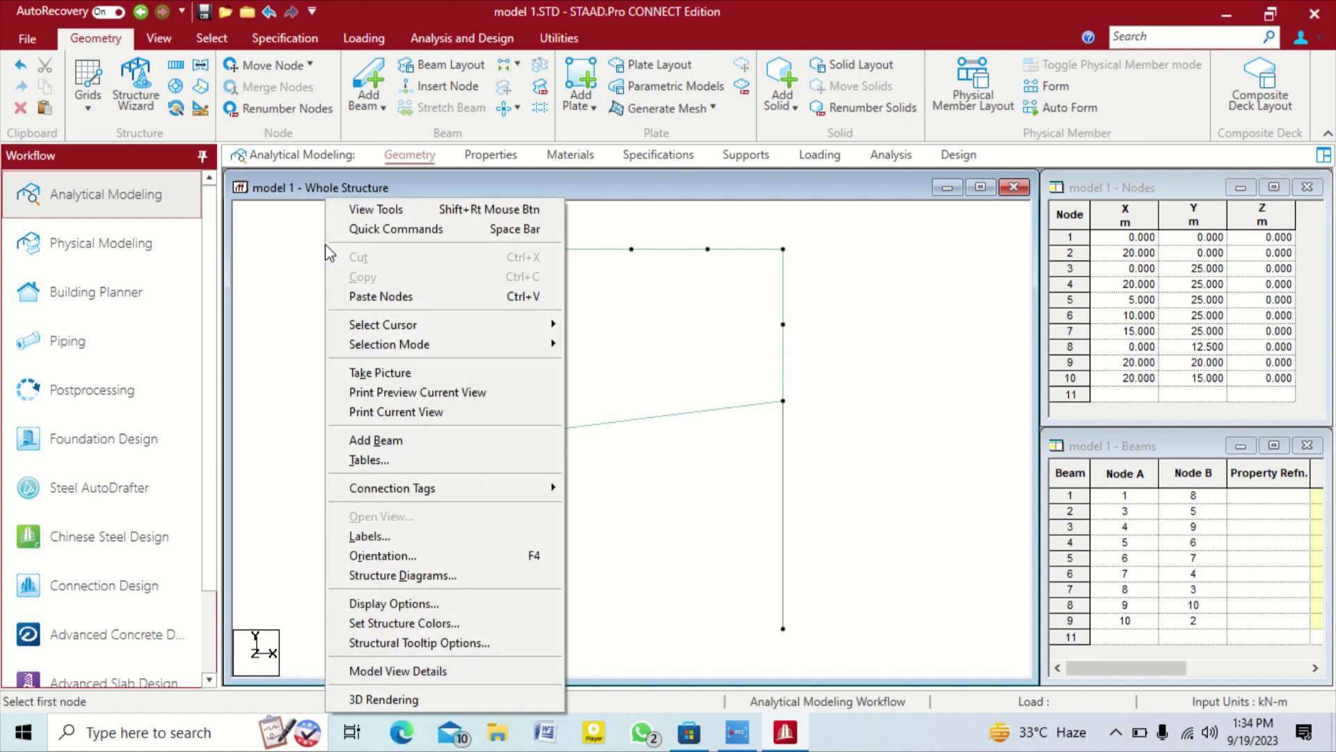
left_click(255, 362)
right_click(373, 279)
left_click(299, 333)
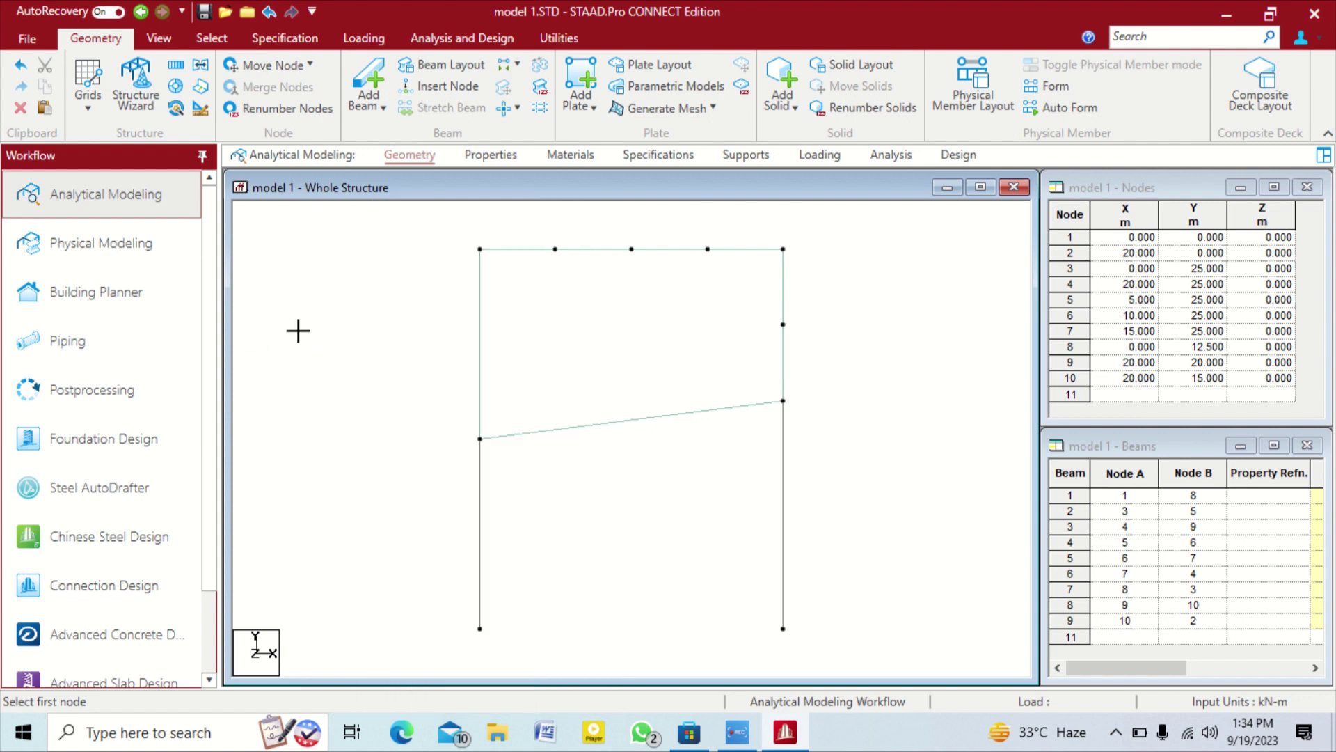
right_click(308, 278)
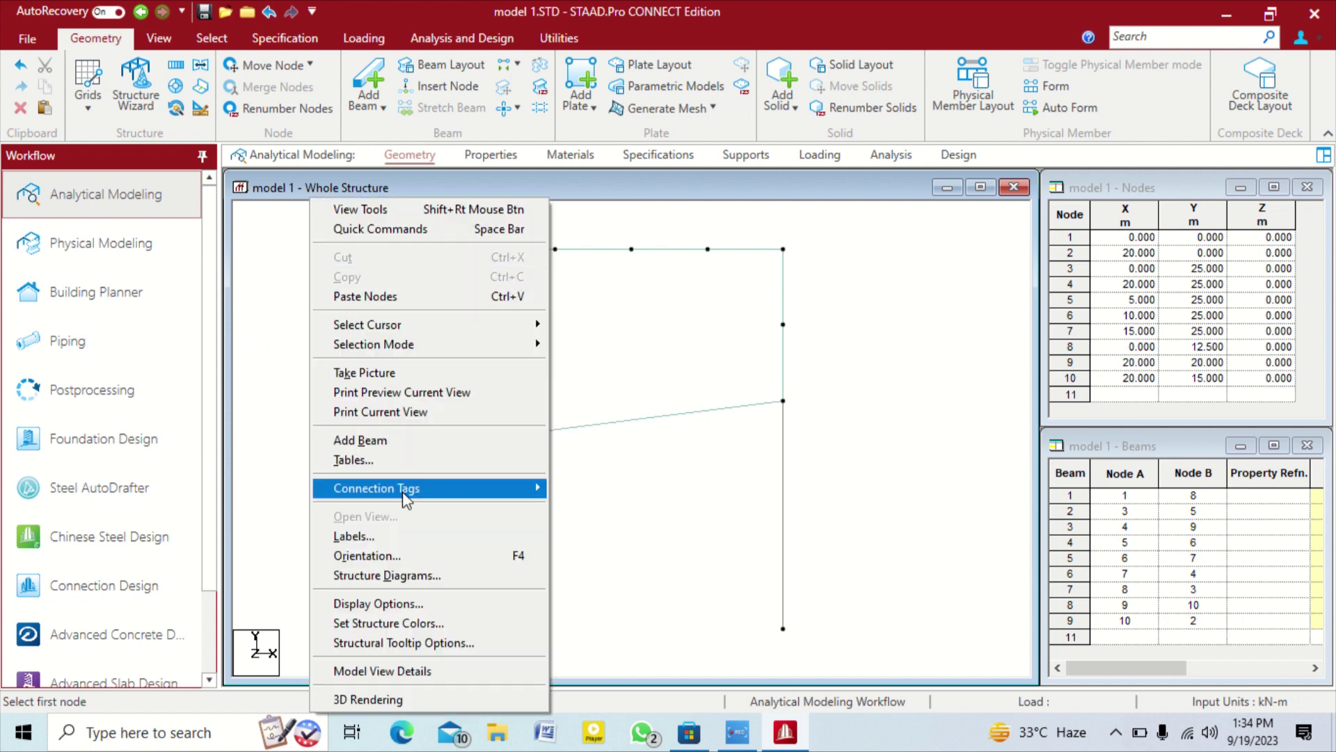
left_click(416, 700)
left_click_drag(899, 530, 612, 411)
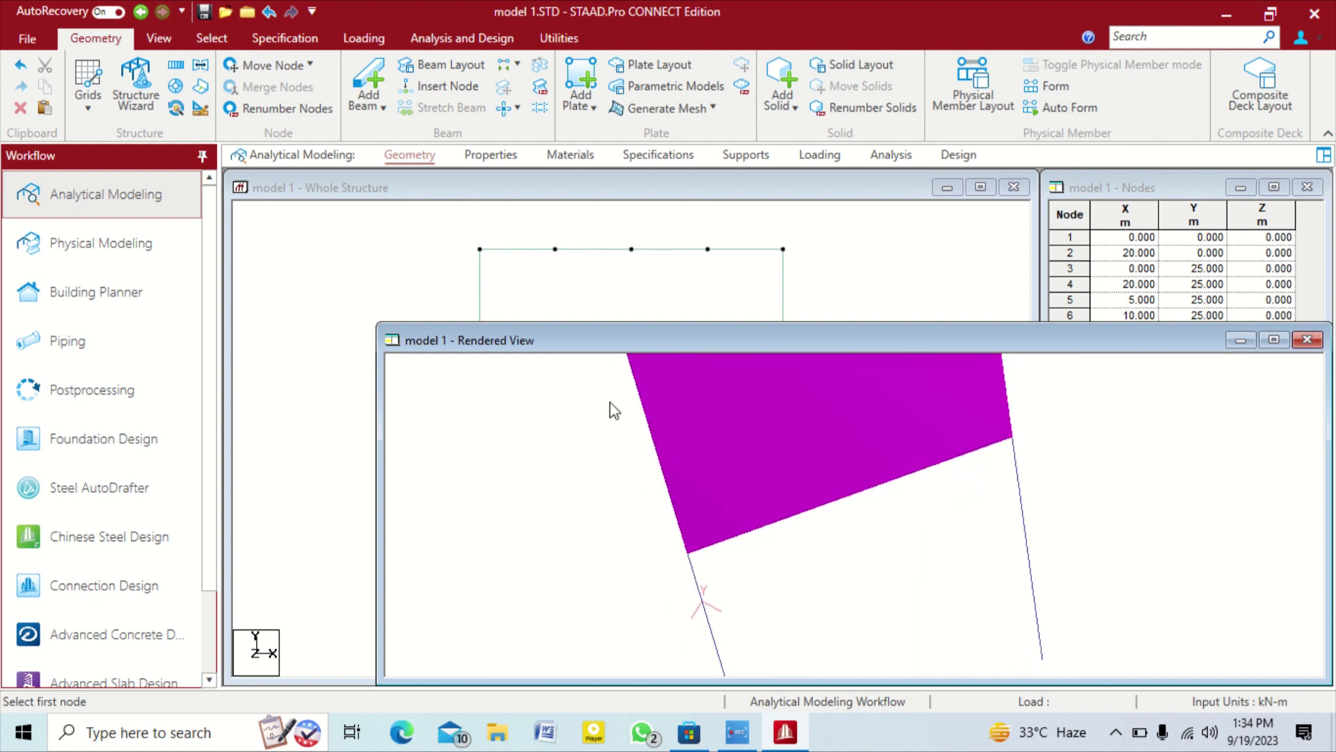
left_click_drag(642, 327, 703, 501)
Try to select and delete the plate by windowing the upper part of the frame
left_click(788, 237)
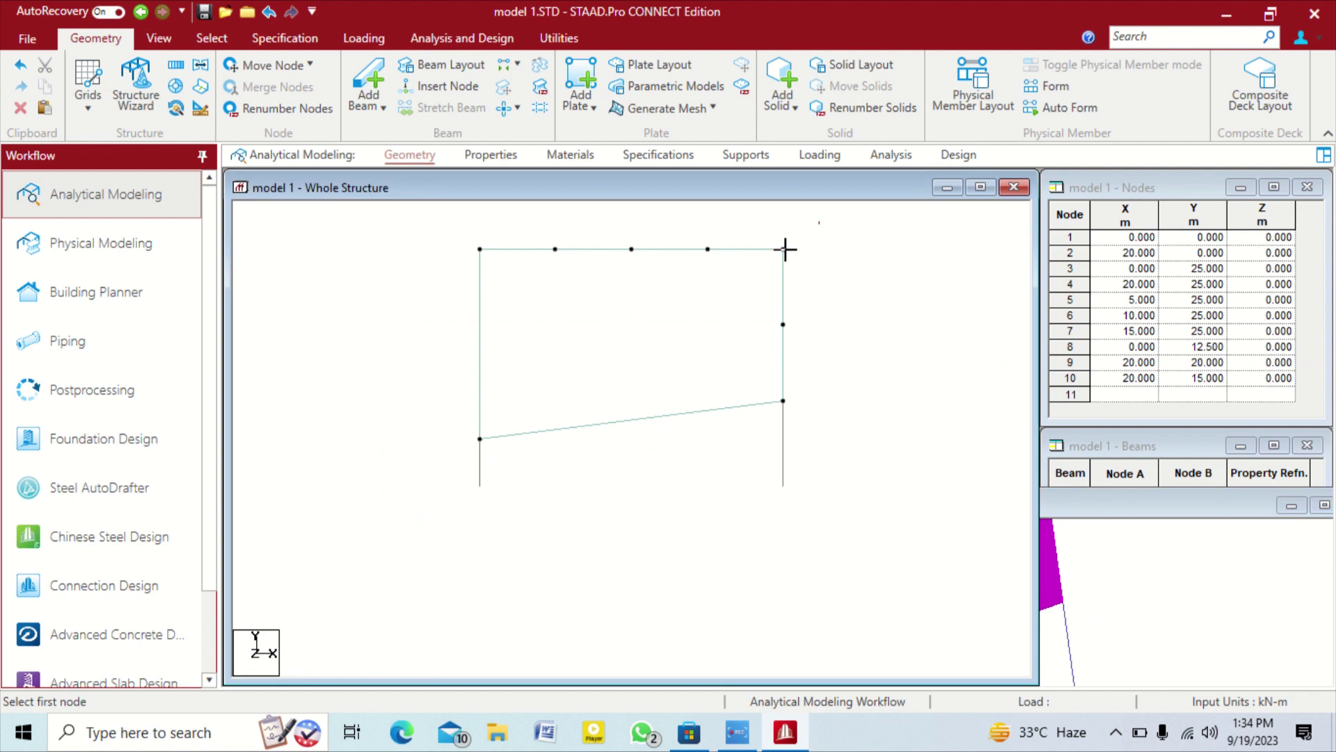
left_click_drag(823, 218, 442, 457)
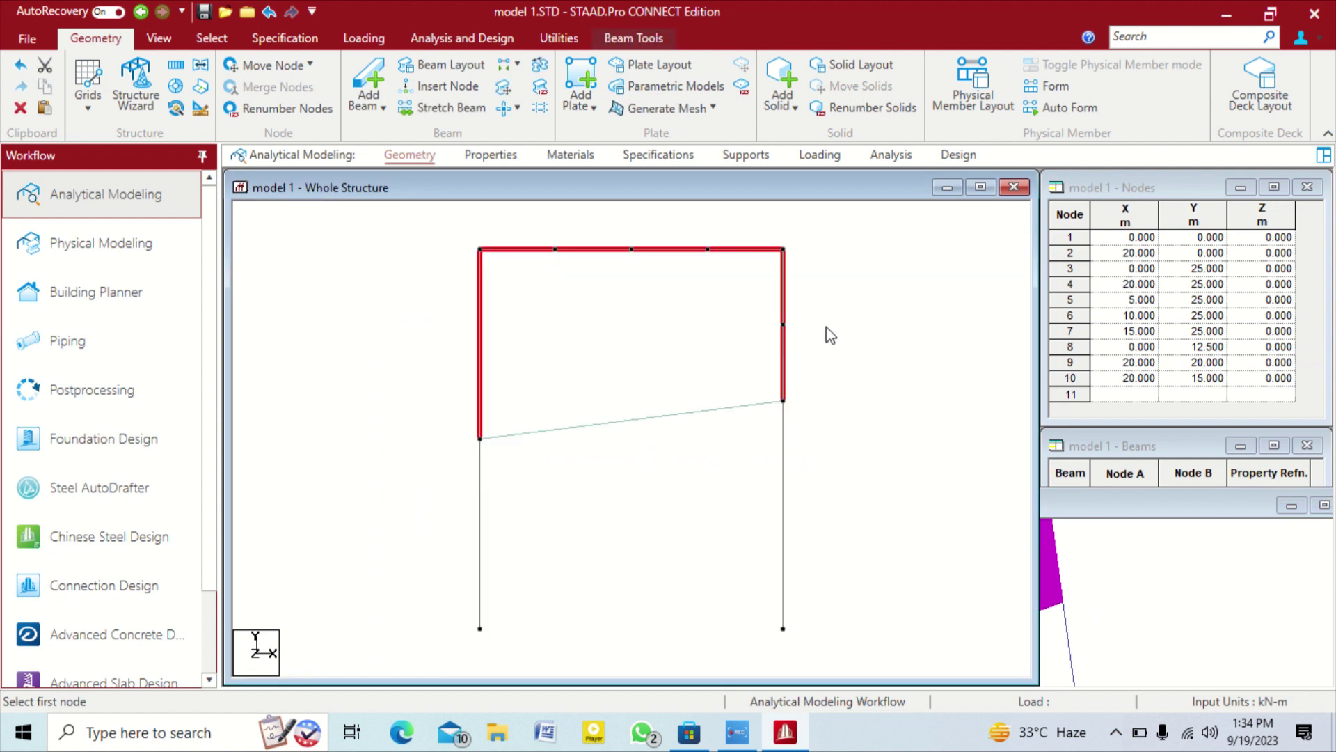
key("Delete")
Bring the rendered view back over the model and close it
left_click(1079, 586)
left_click(1142, 474)
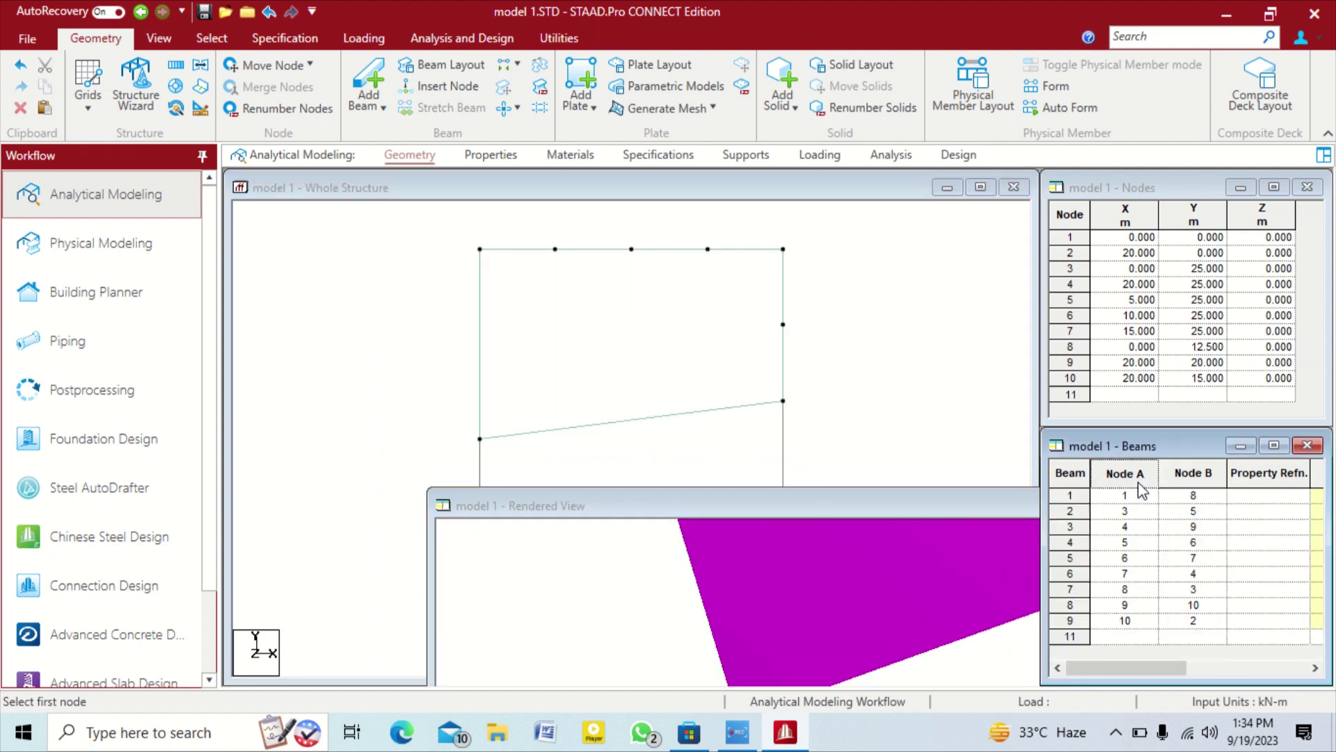
left_click_drag(994, 512, 490, 327)
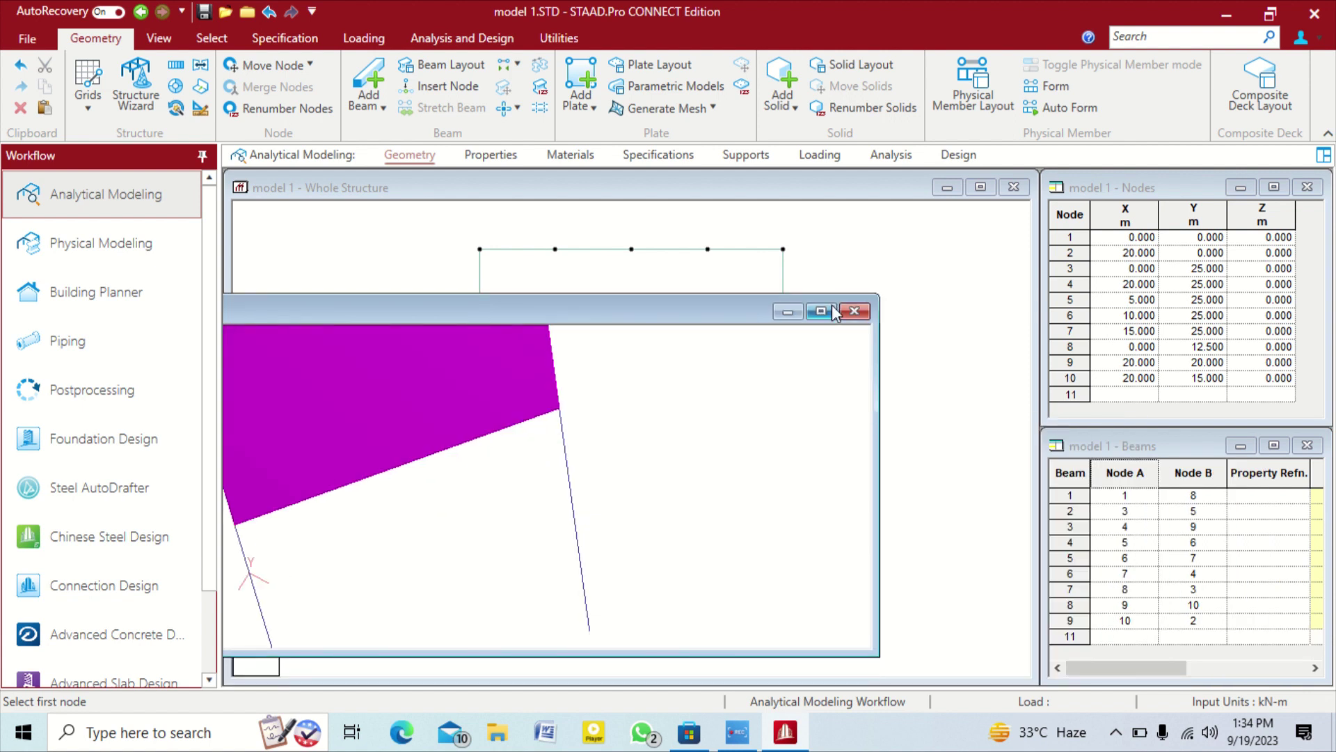
left_click(854, 317)
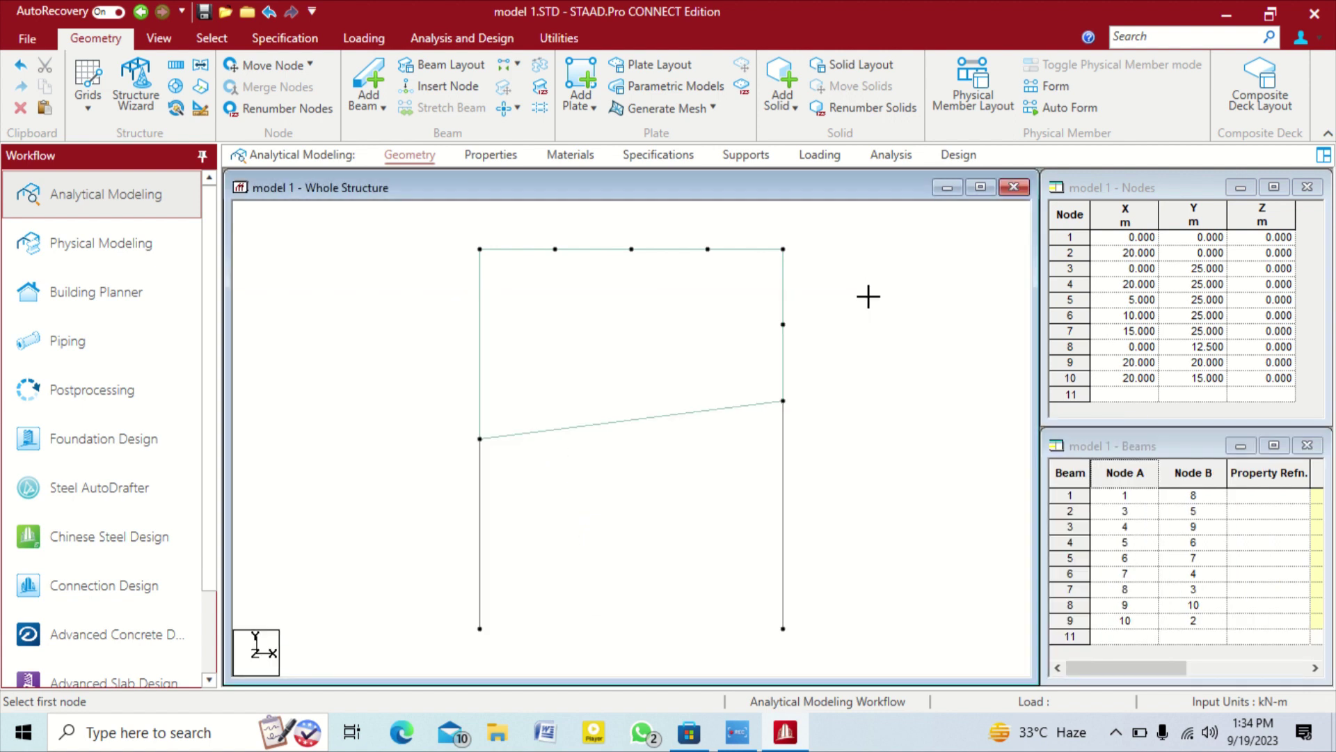
Try again to pick the plate by windowing around the frame's upper part, and clear the selection
left_click_drag(459, 219, 892, 483)
left_click(447, 238)
left_click_drag(449, 238, 912, 442)
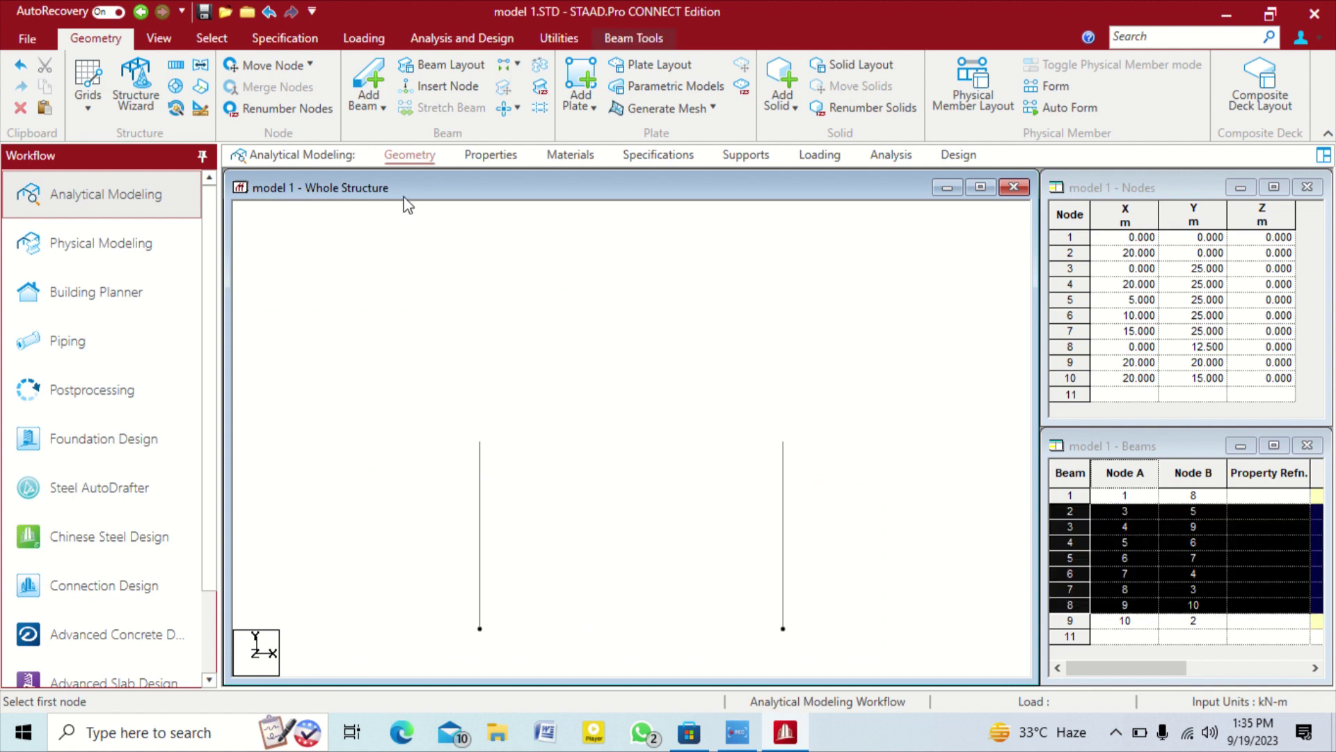
left_click(461, 242)
mouse_move(858, 437)
left_mouse_down()
mouse_move(459, 230)
mouse_move(650, 376)
mouse_move(861, 458)
left_mouse_up()
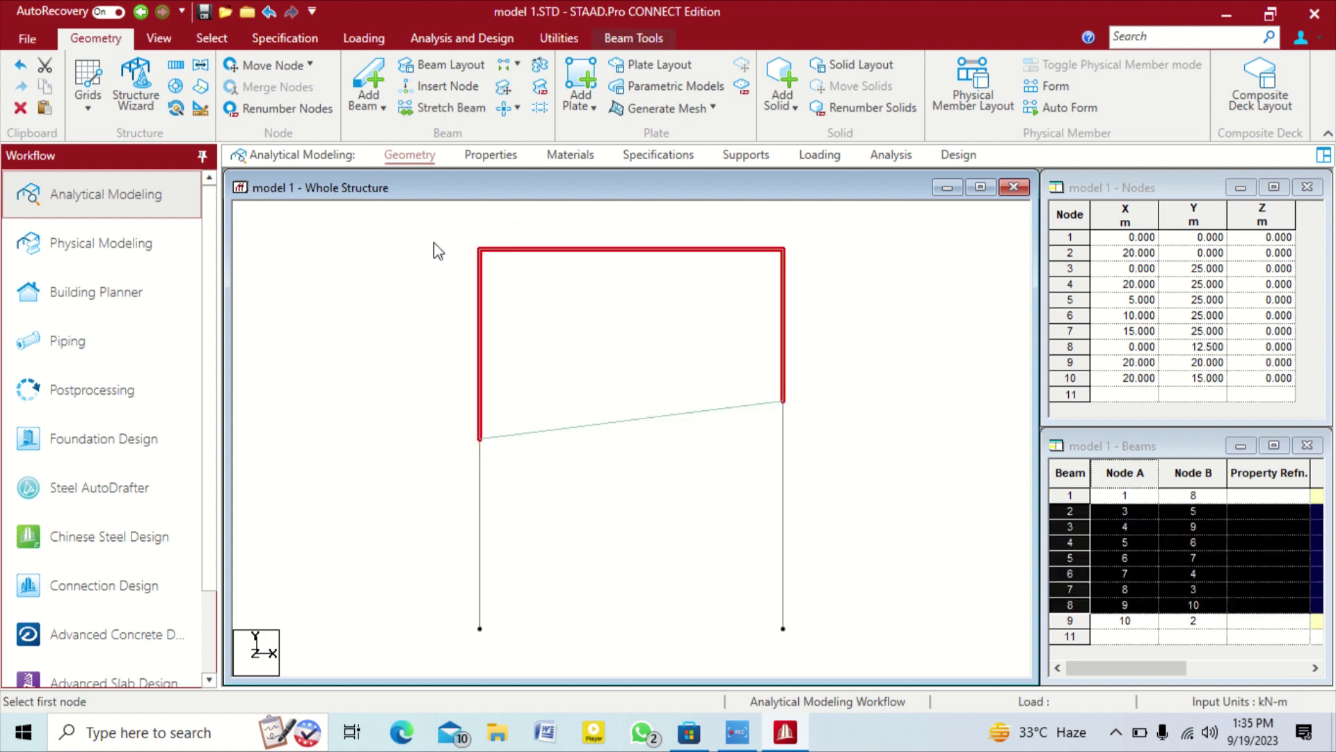
left_click(448, 224)
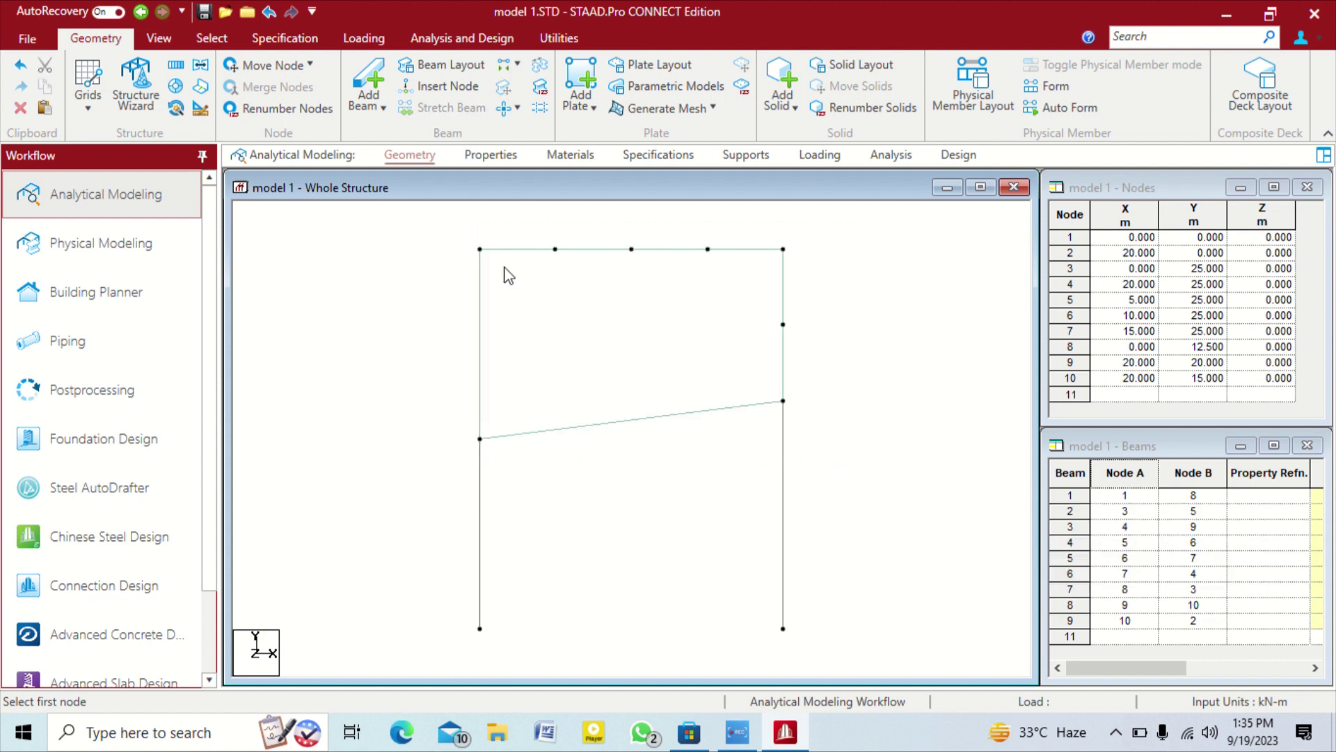
Select the plate in the upper part of the frame with the Plate Cursor and delete it
left_click(214, 36)
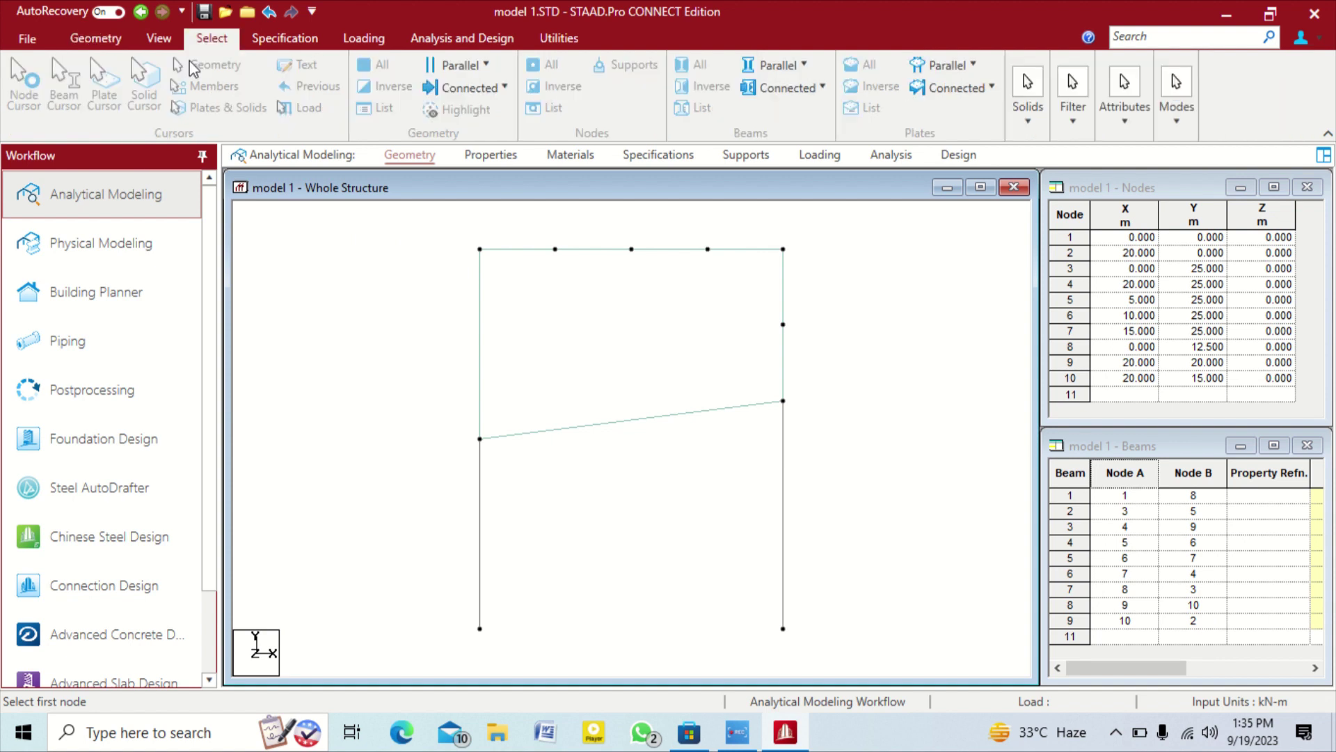
left_click(104, 87)
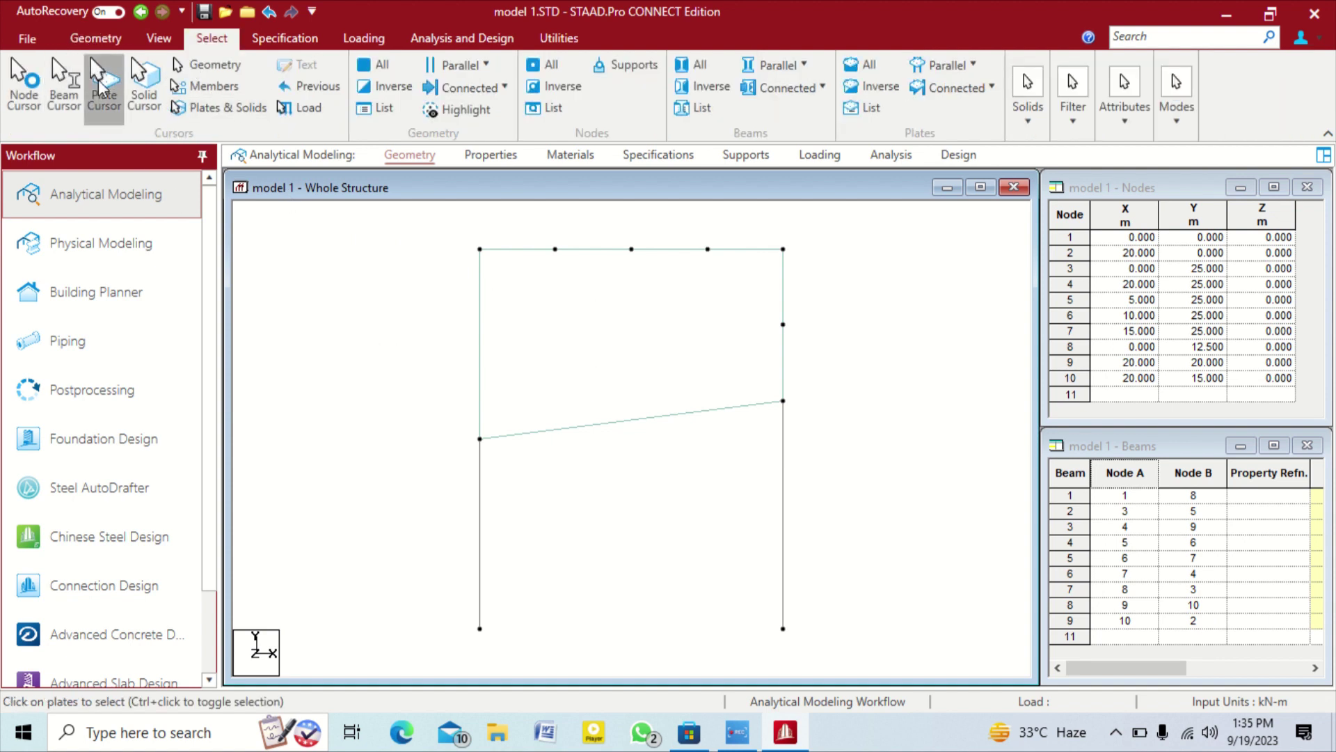
left_click(605, 318)
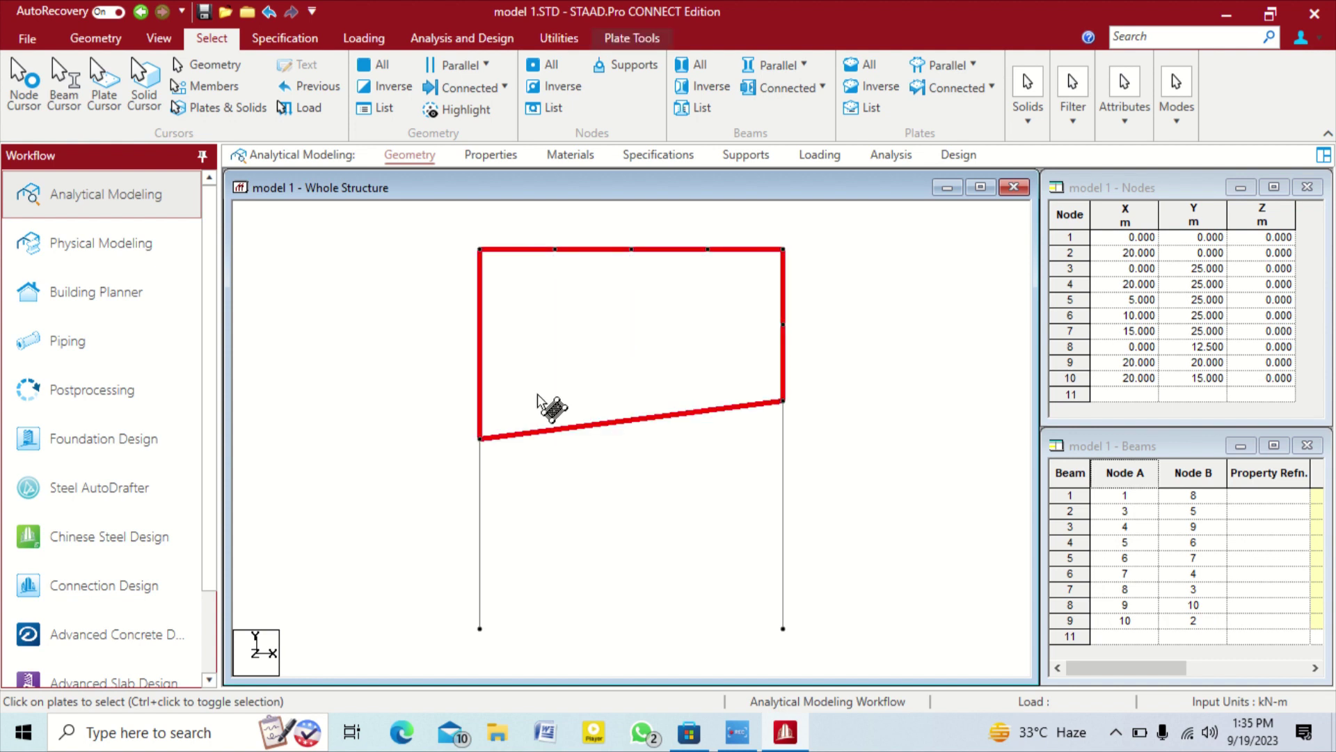
key("Delete")
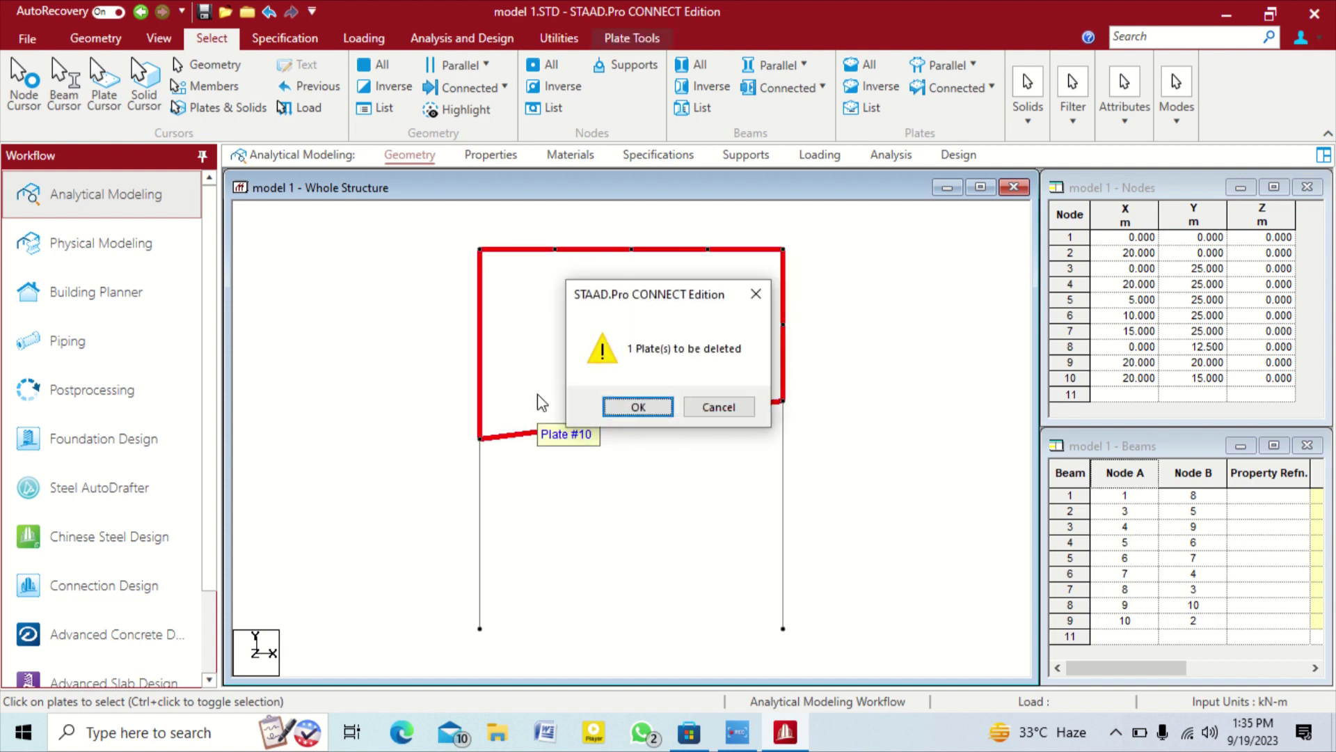
key("Return")
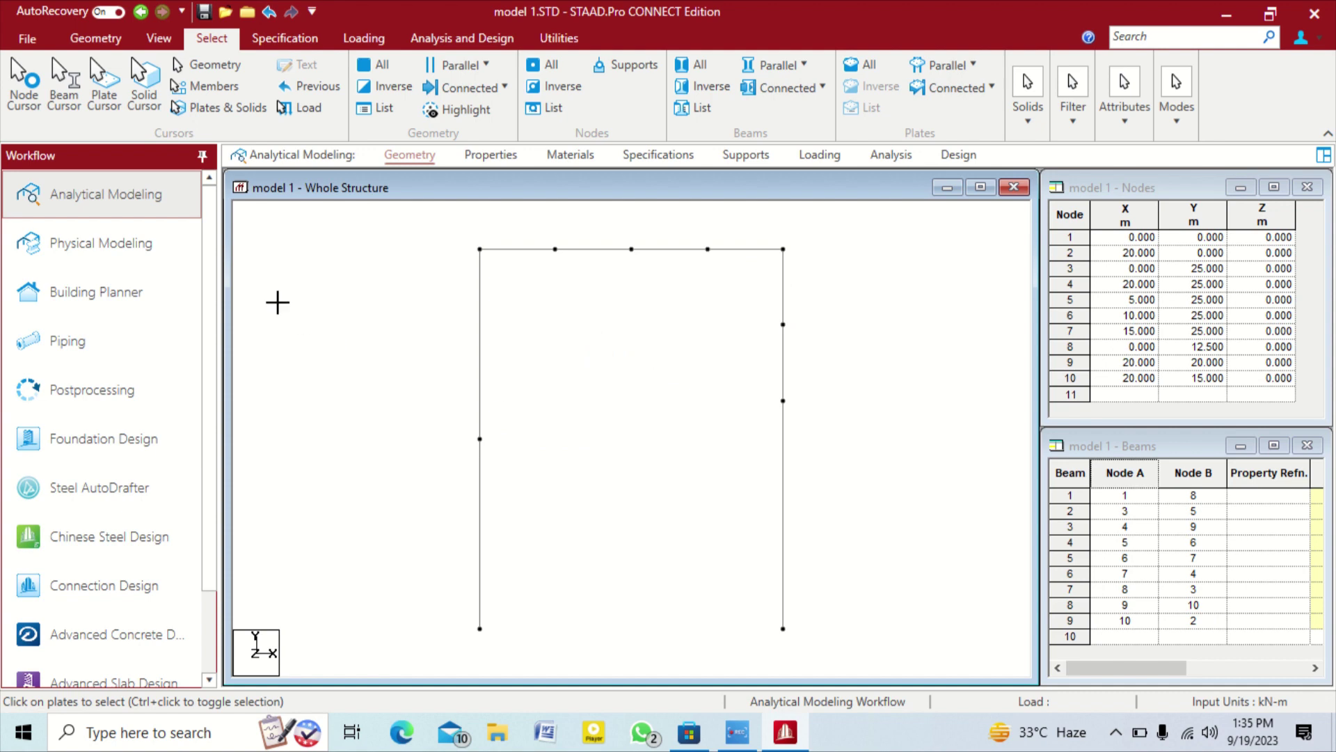
Try to select the whole portal frame by windowing around it several times, clearing the selection after each attempt
left_click(27, 39)
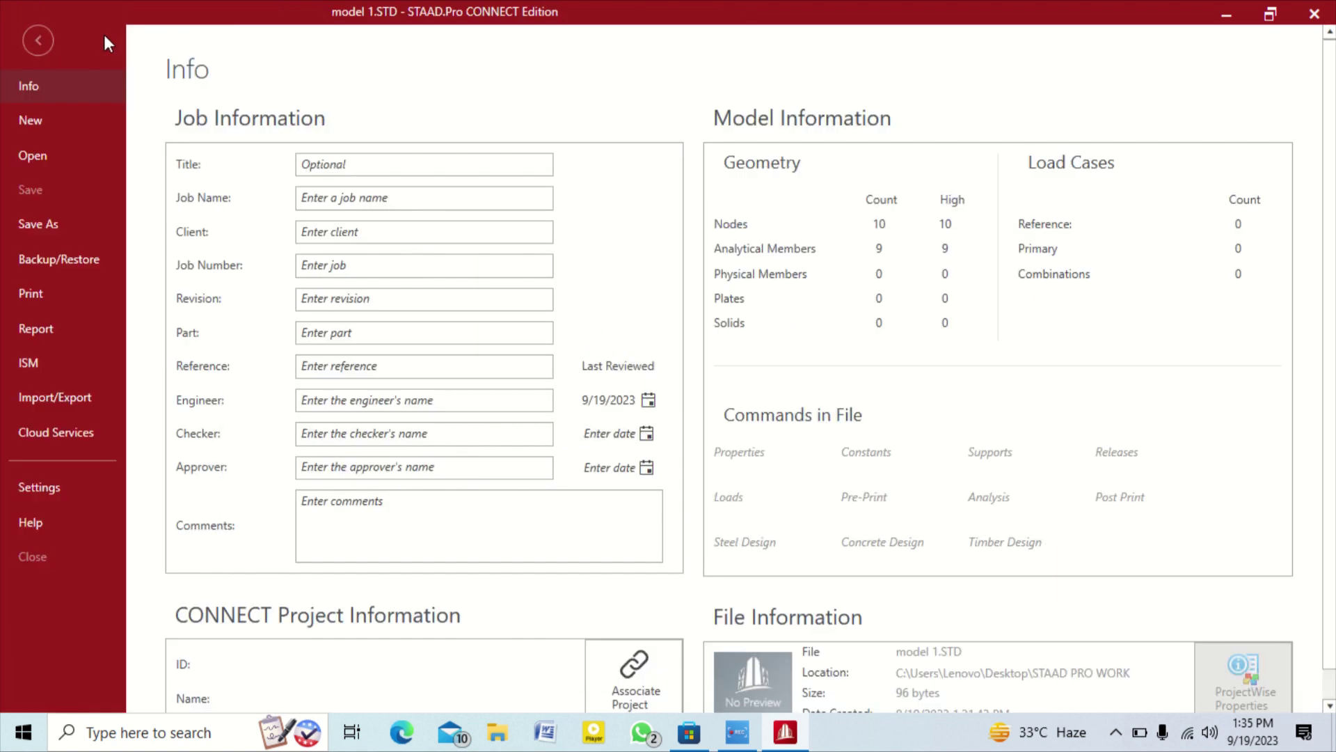
left_click(96, 37)
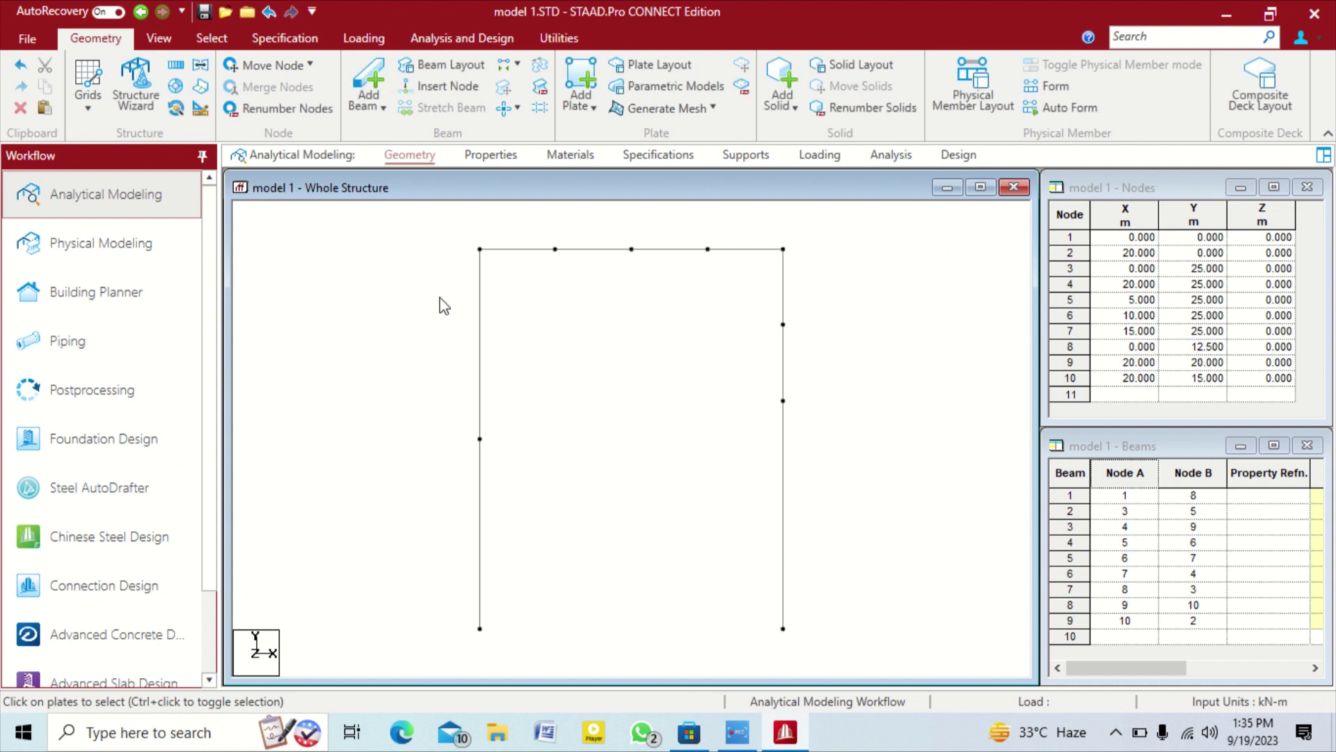
left_click_drag(449, 230, 917, 657)
left_click(382, 274)
left_click_drag(466, 225, 821, 651)
left_click(440, 271)
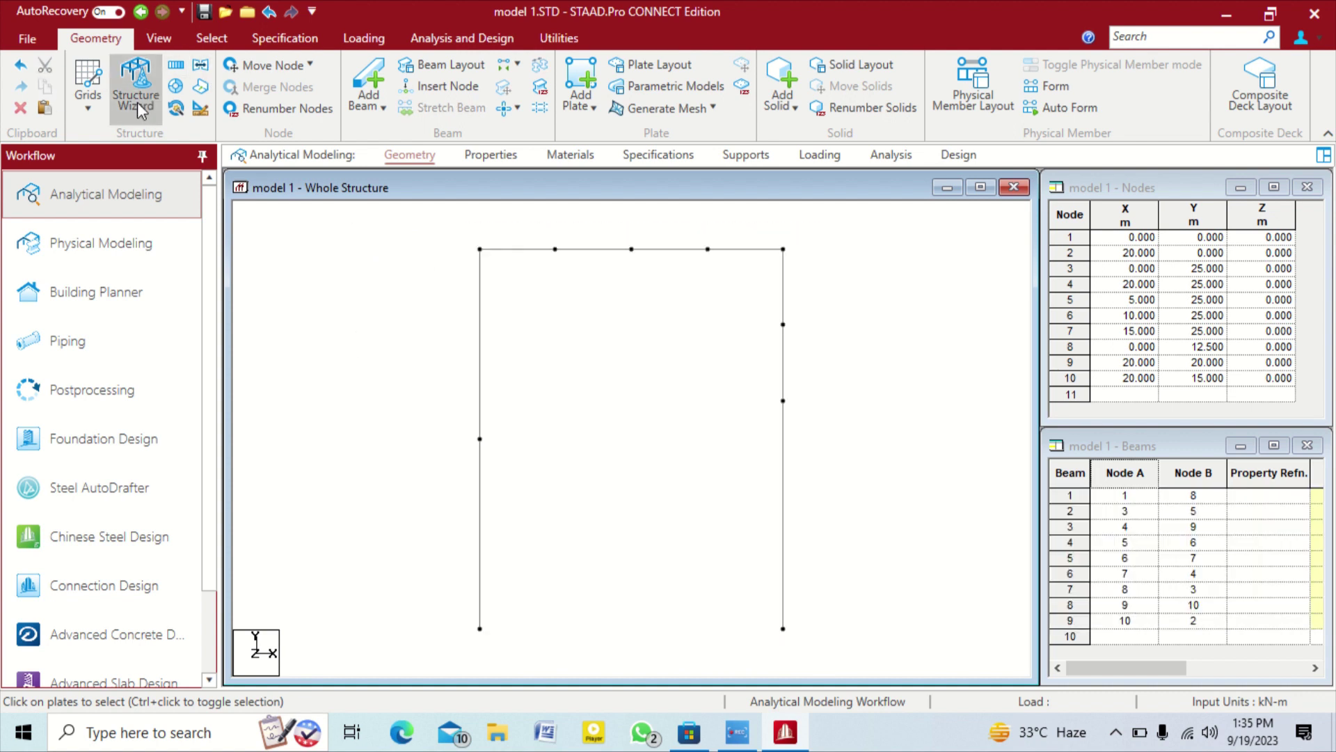
left_click_drag(421, 226, 846, 672)
left_click(433, 298)
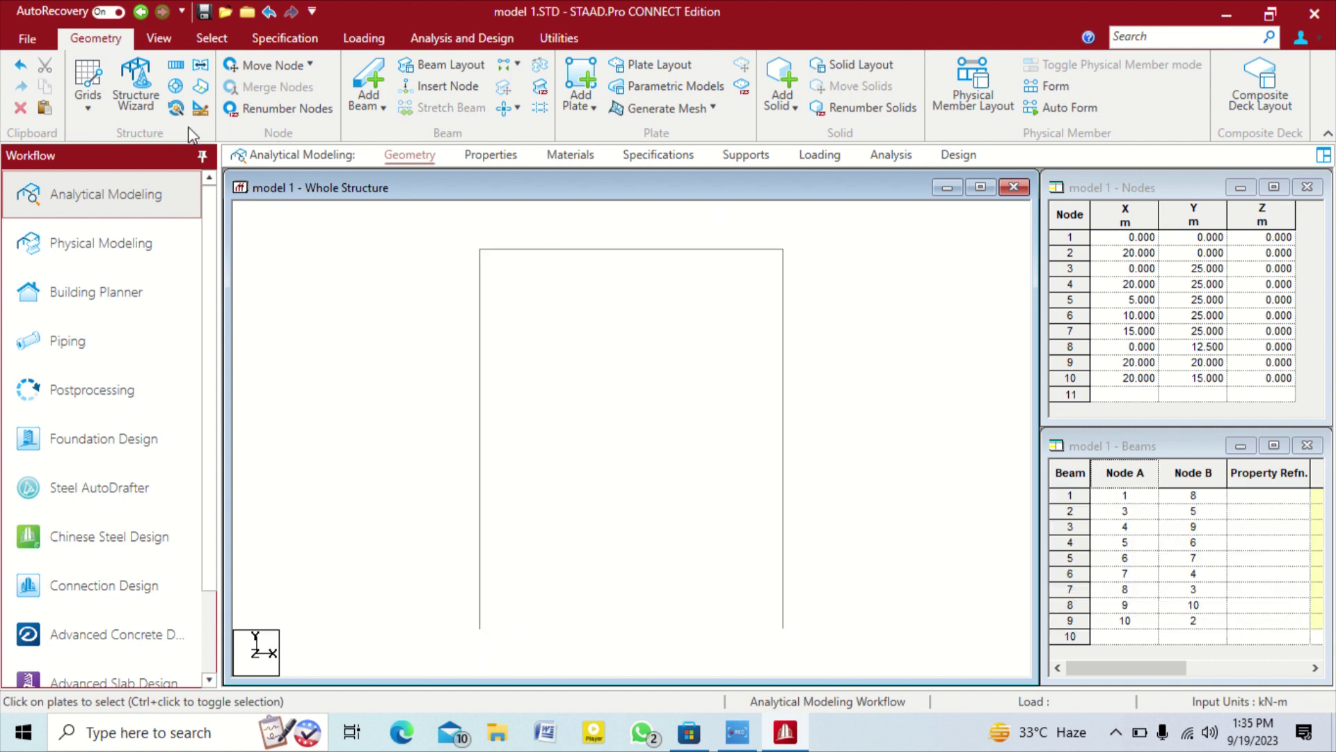